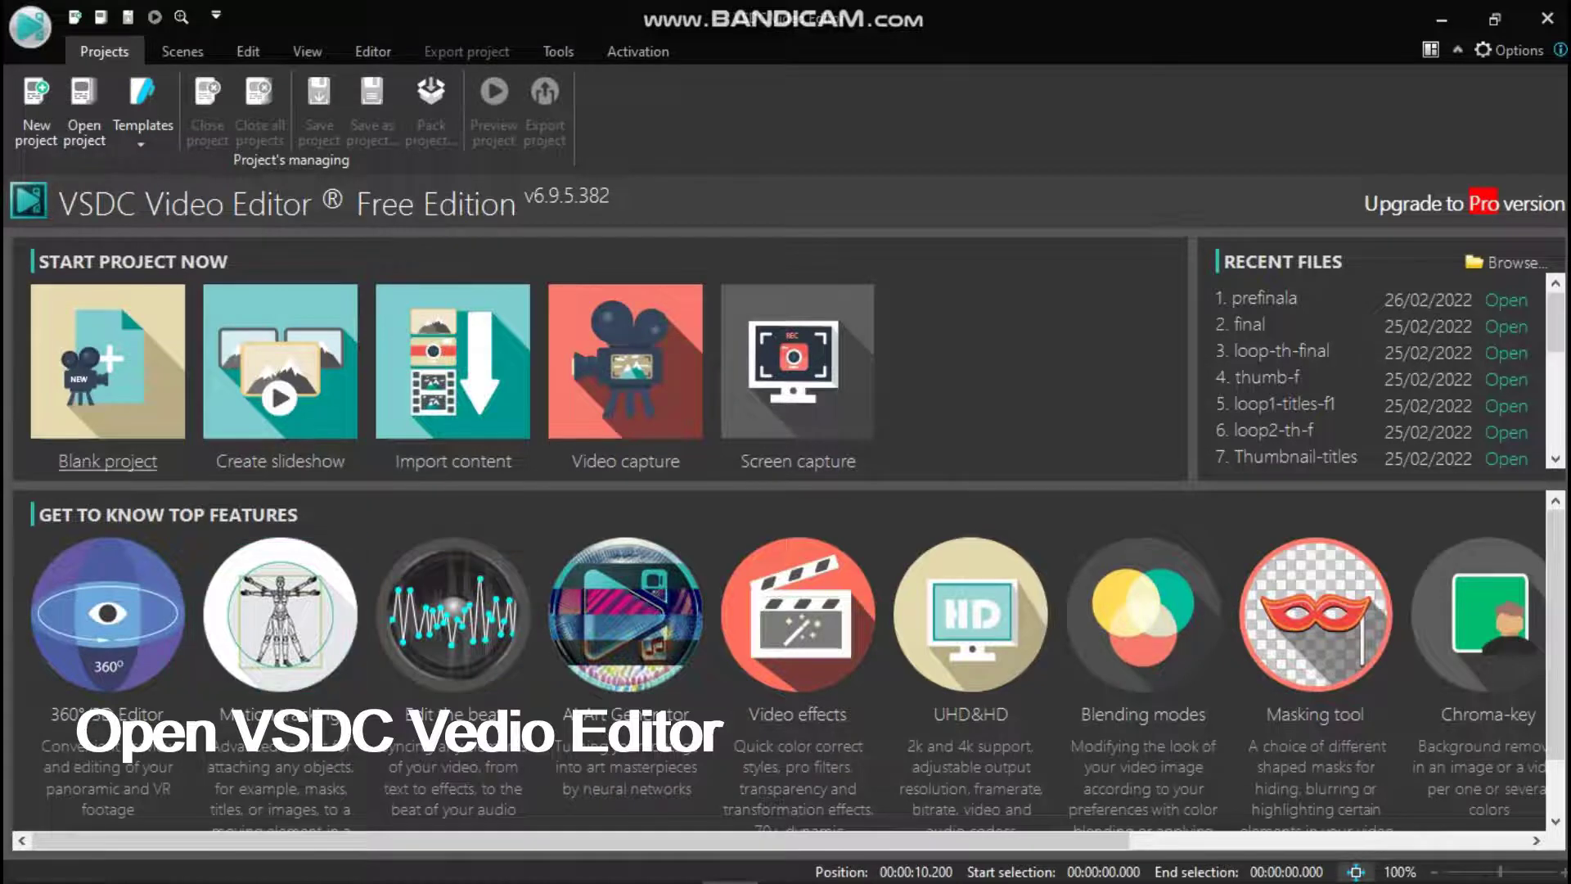
Create a blank project titled split-etc with the default settings.
click(107, 385)
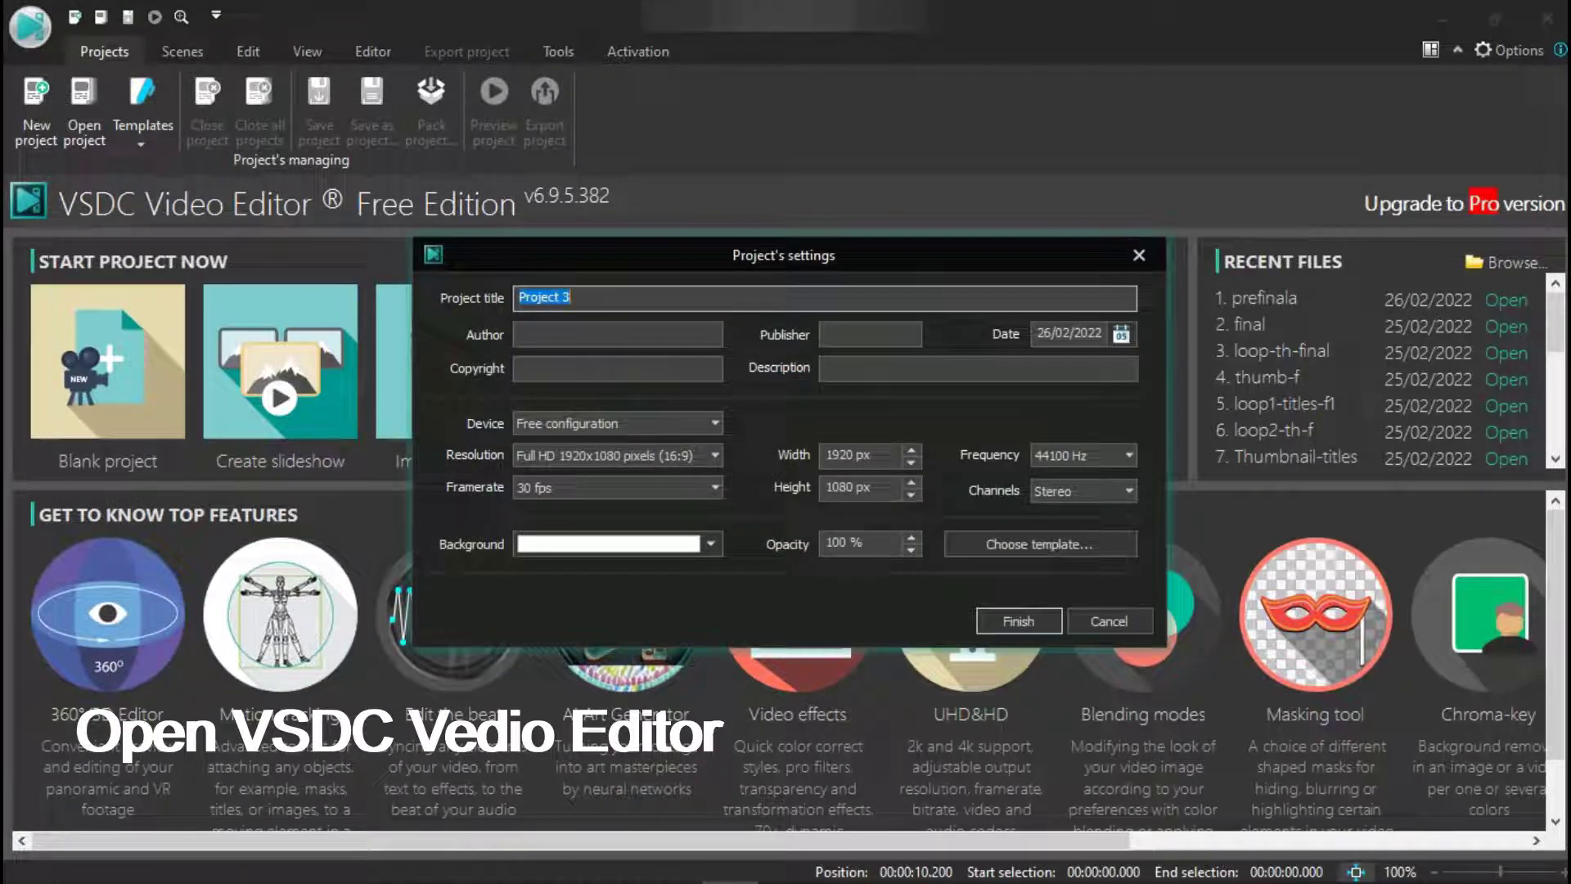
text(split-)
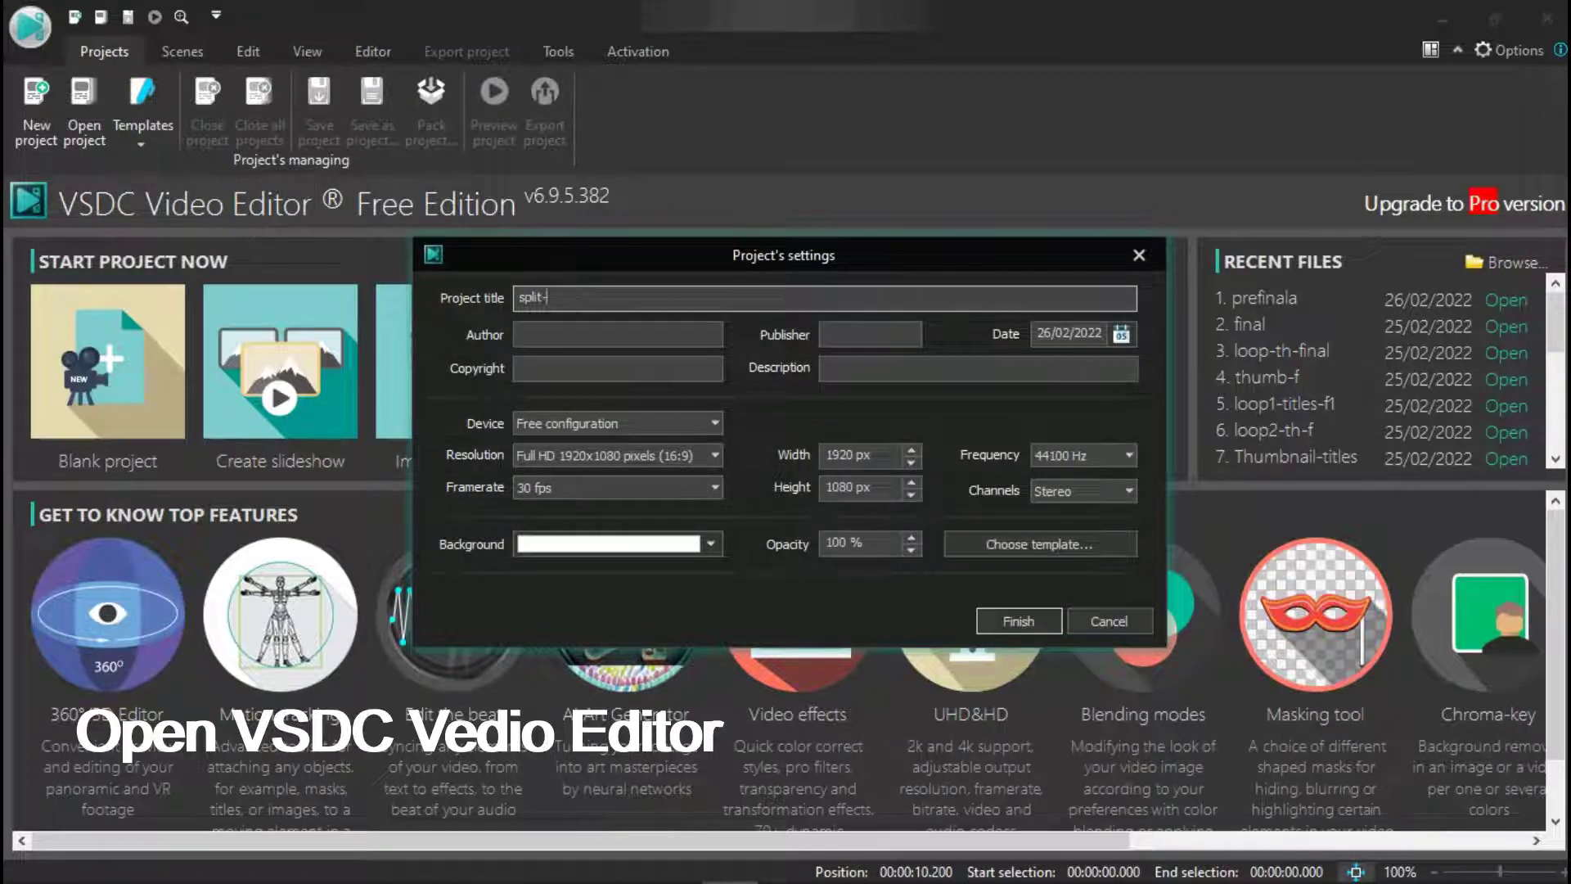
text(etc)
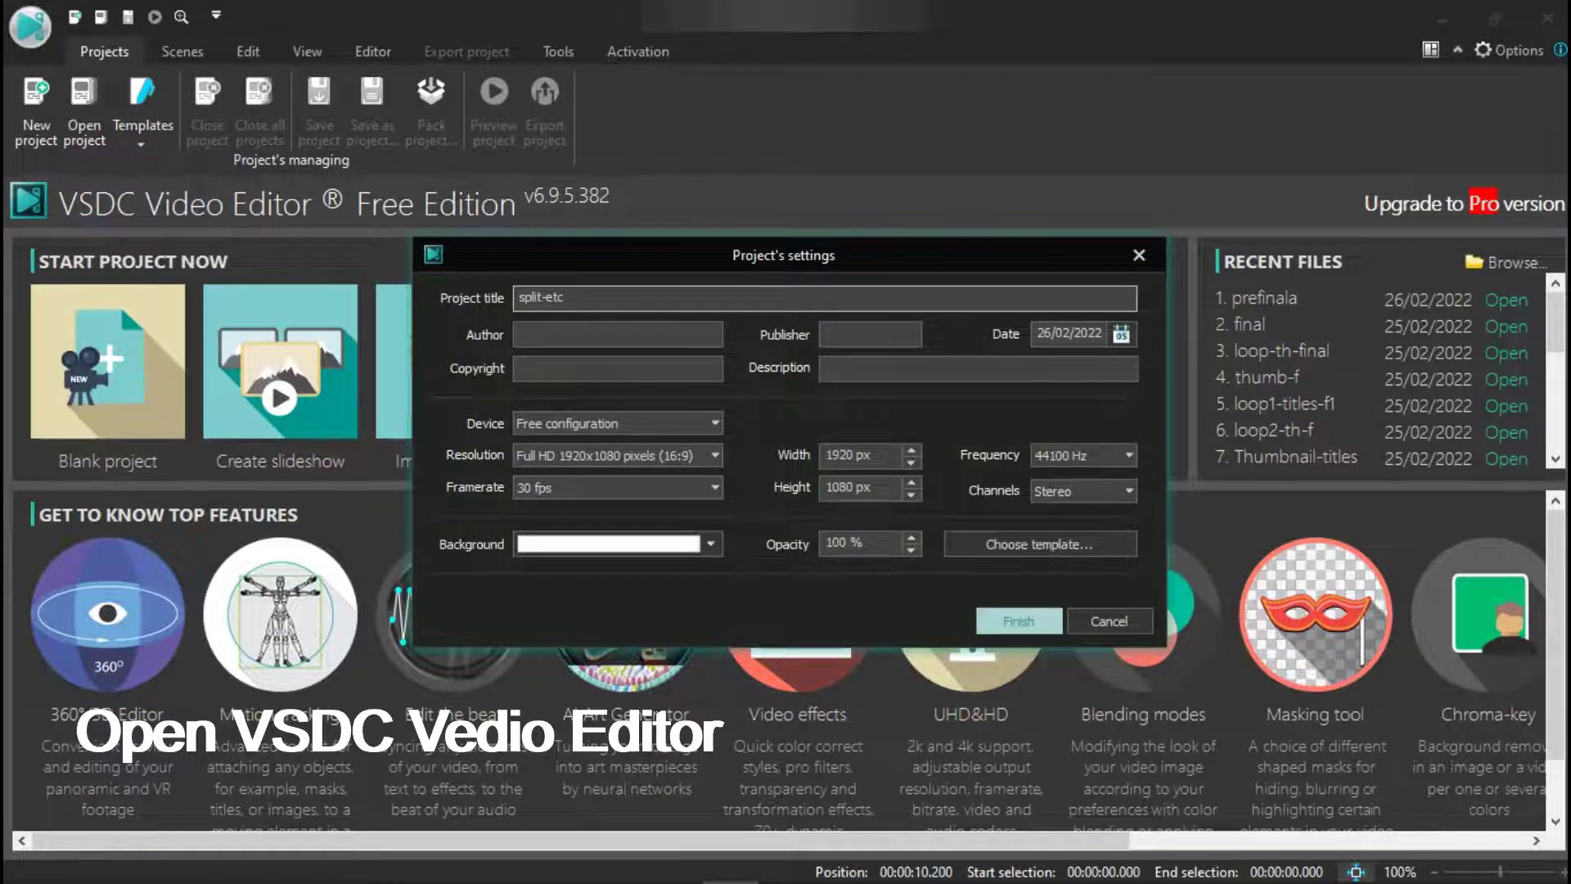
key(Return)
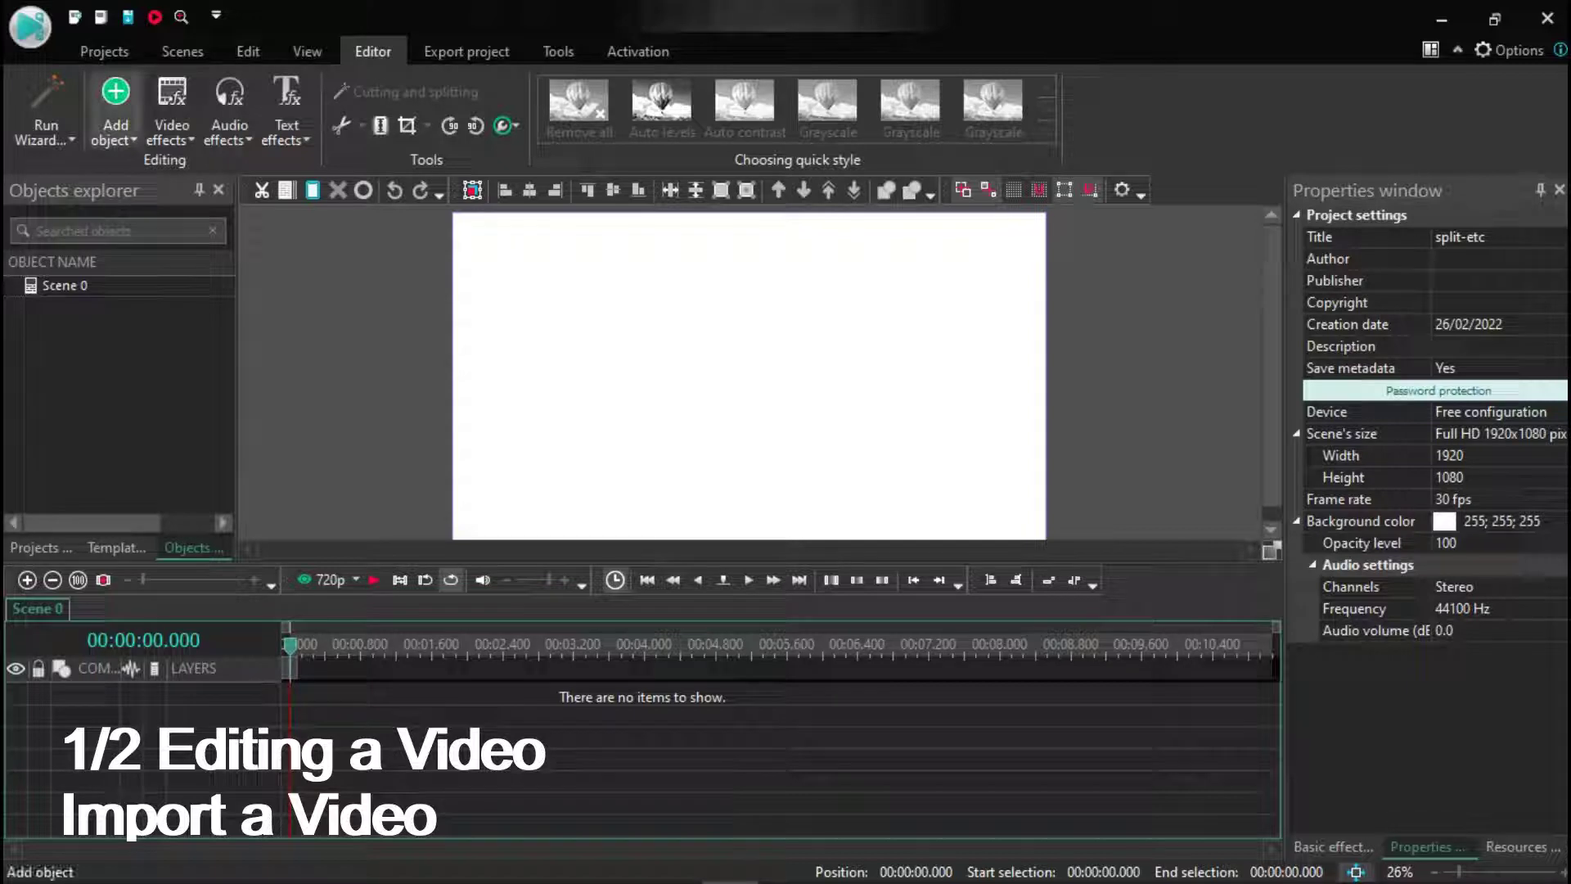
Add the 3-video2-slow-wide-river video to the scene and play a preview of it.
click(115, 135)
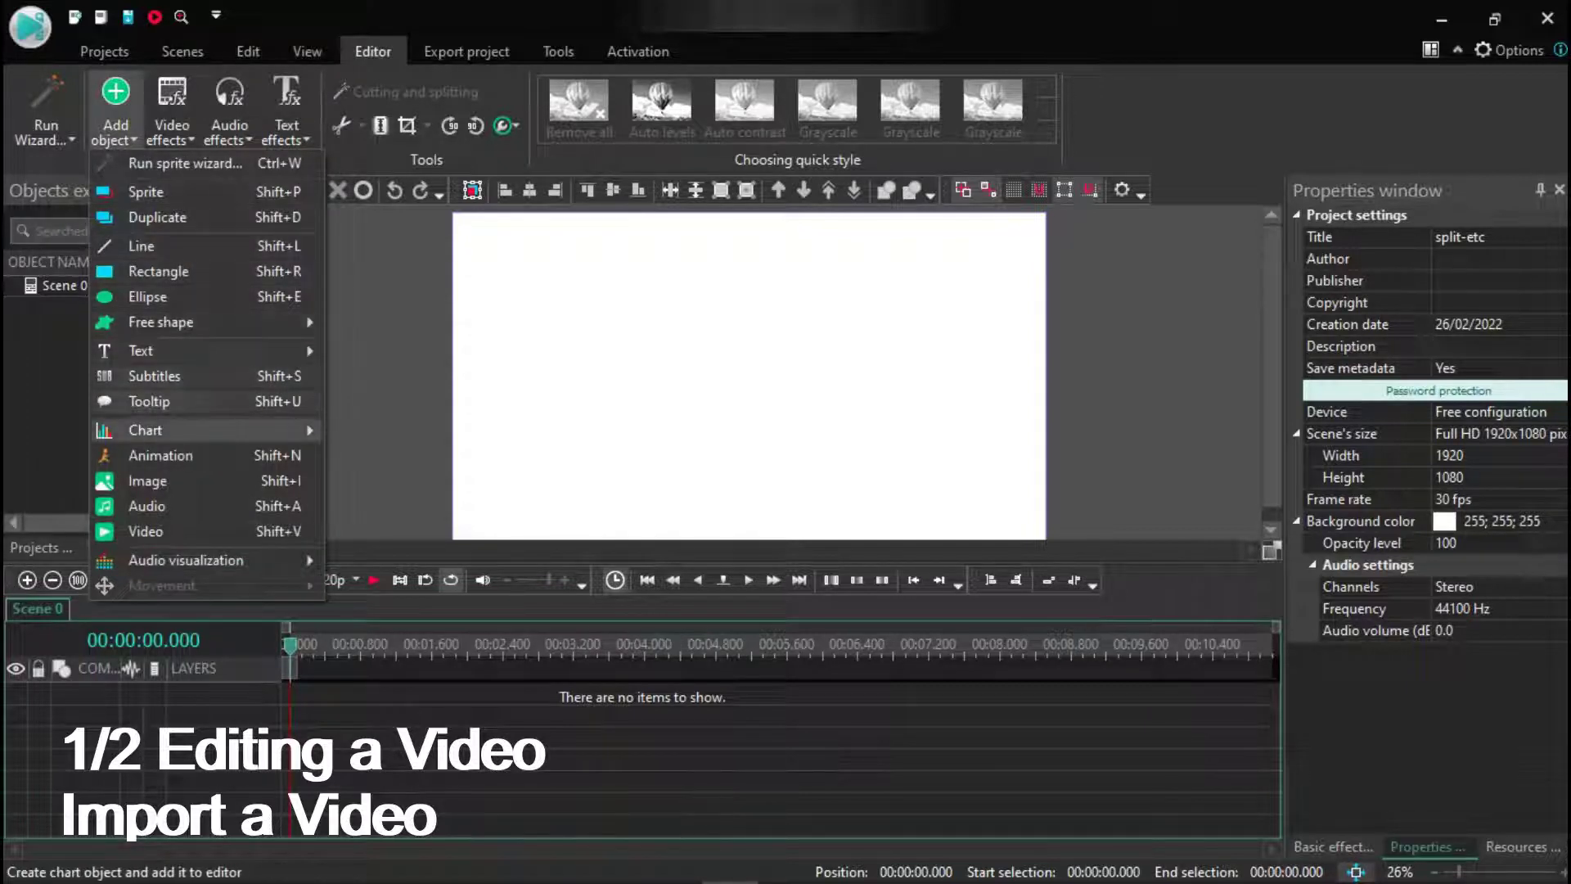
click(146, 531)
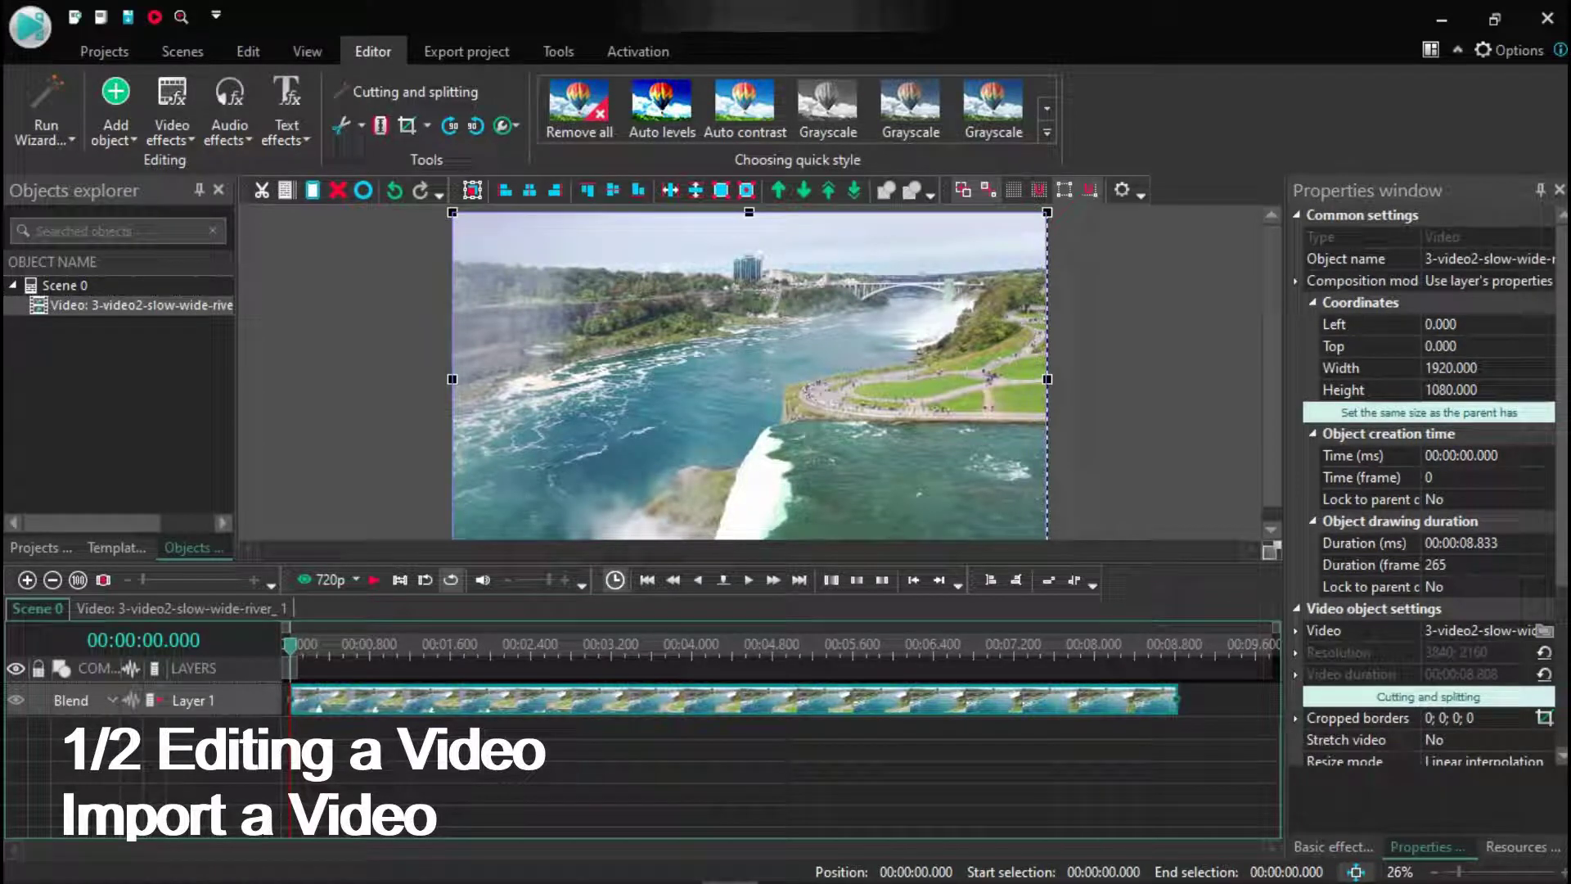
click(374, 580)
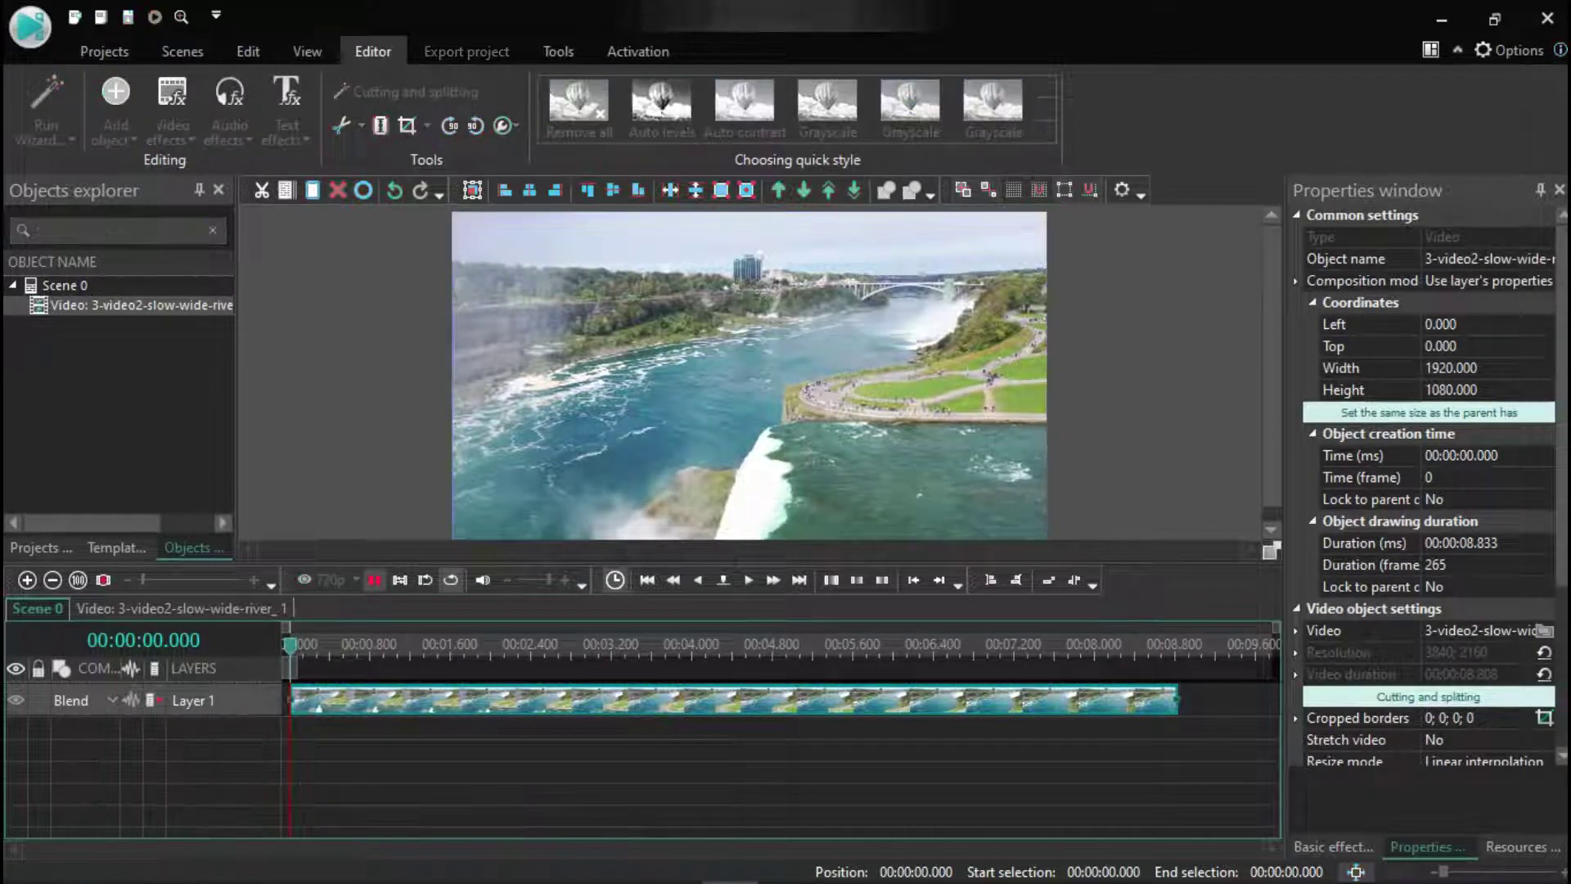
key(space)
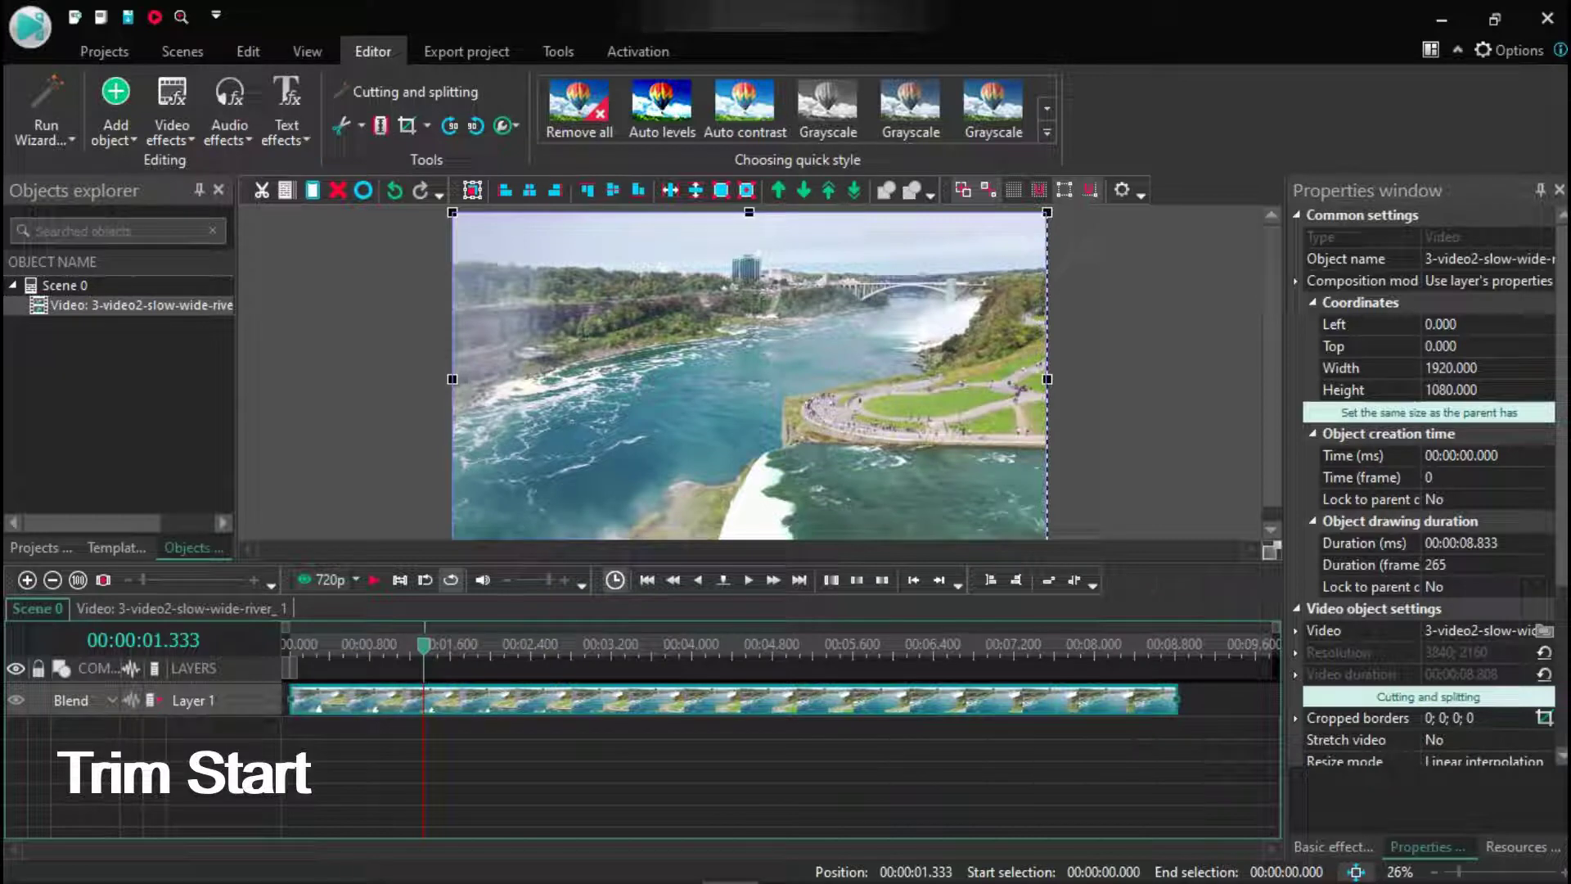
Trim the clip's start at 00:00:00.533, shift the clip to the beginning of the timeline and return the playhead to zero.
click(343, 646)
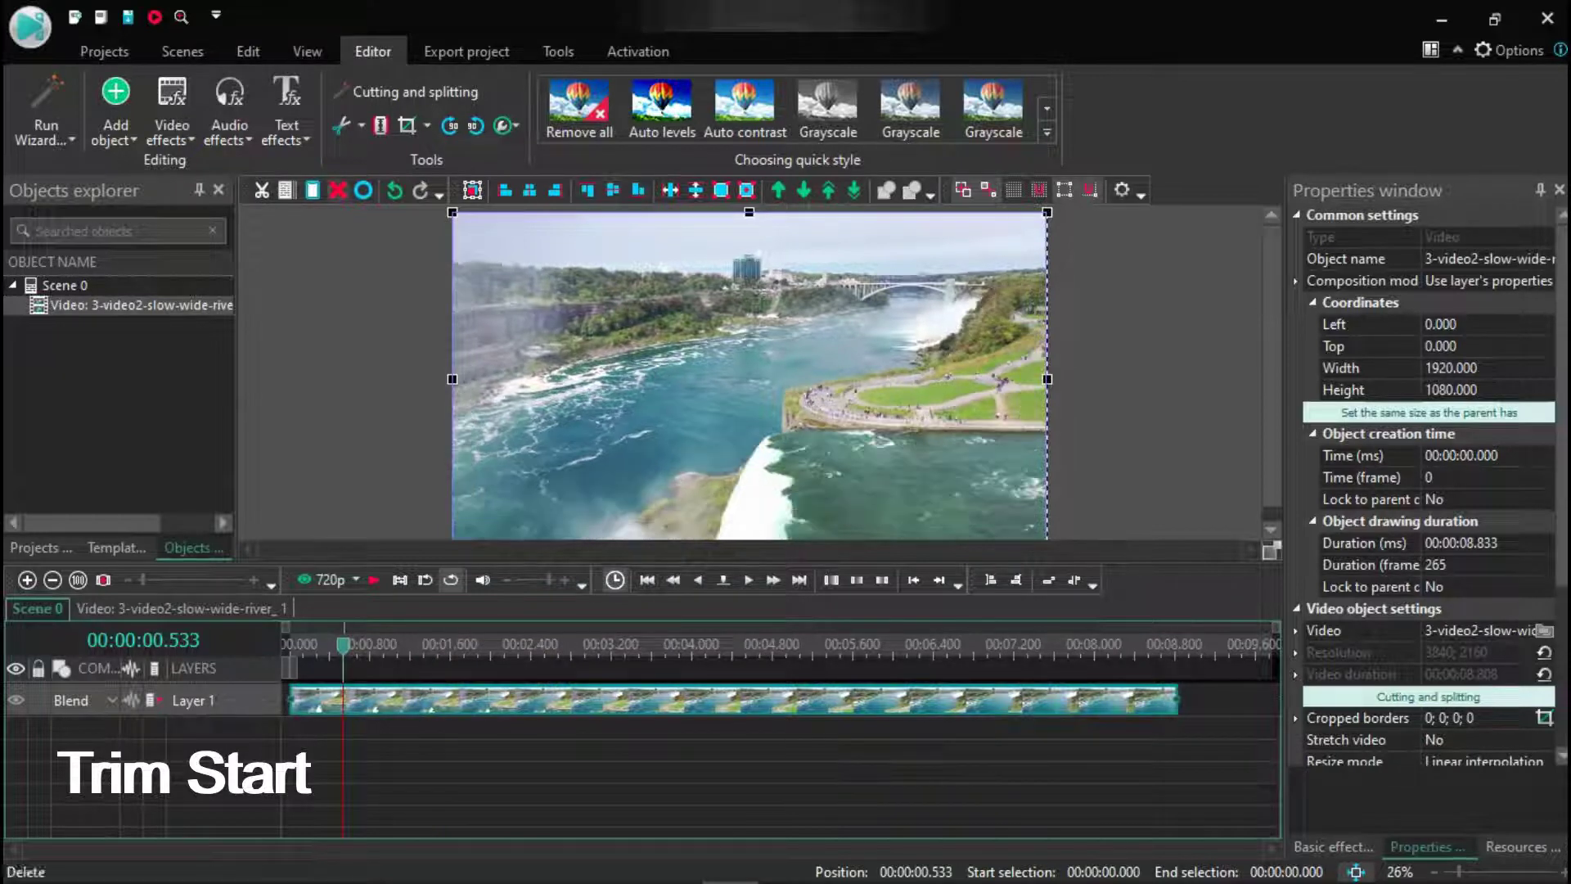
click(361, 125)
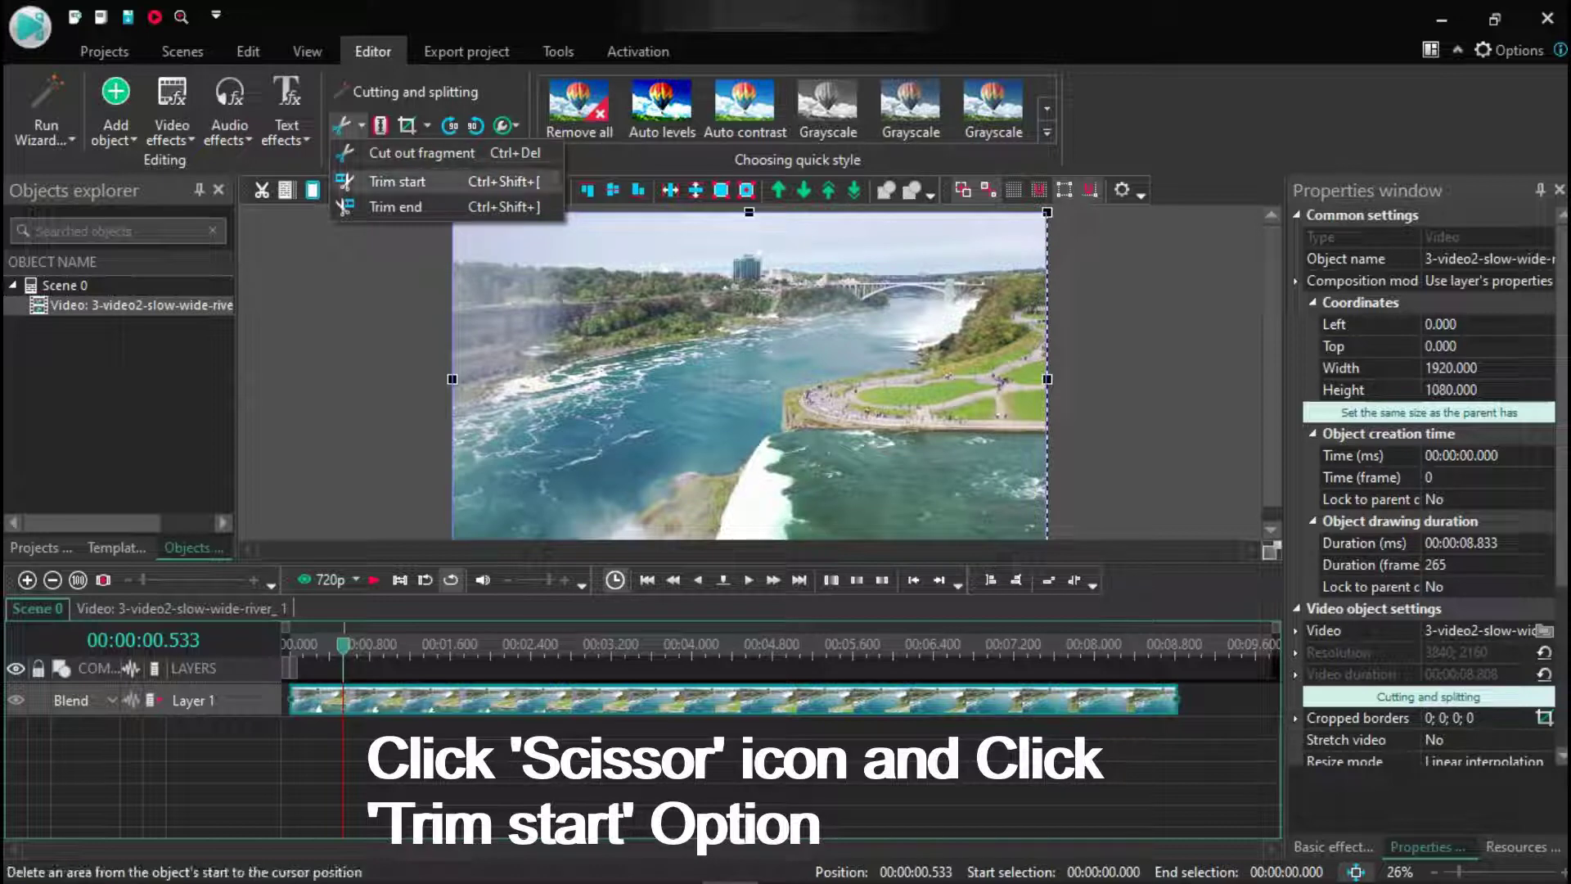
click(397, 180)
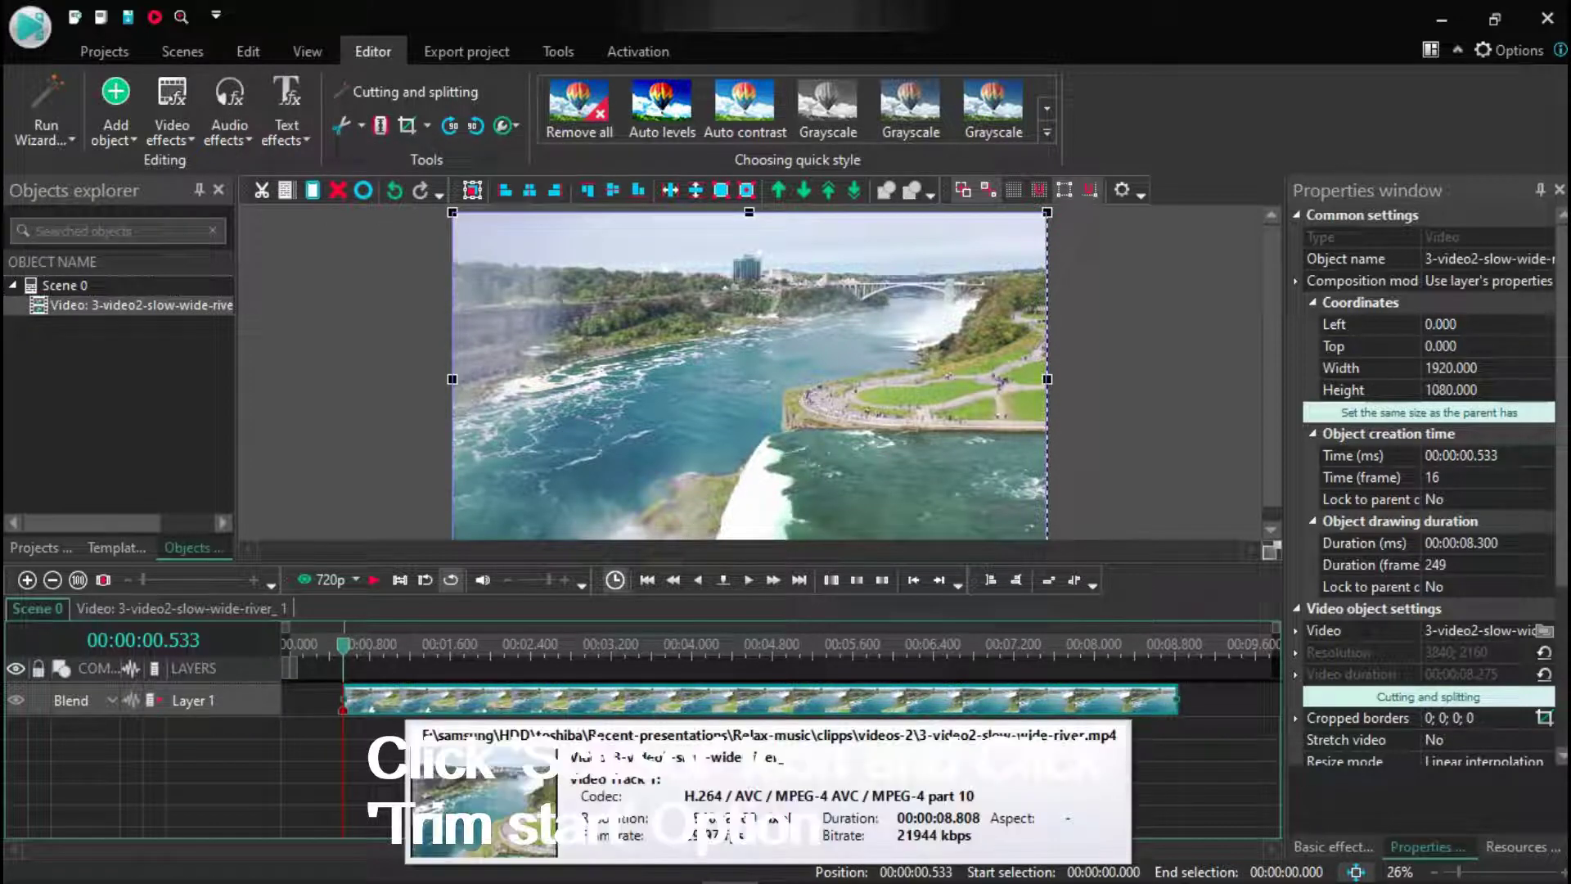
drag(403, 699, 306, 699)
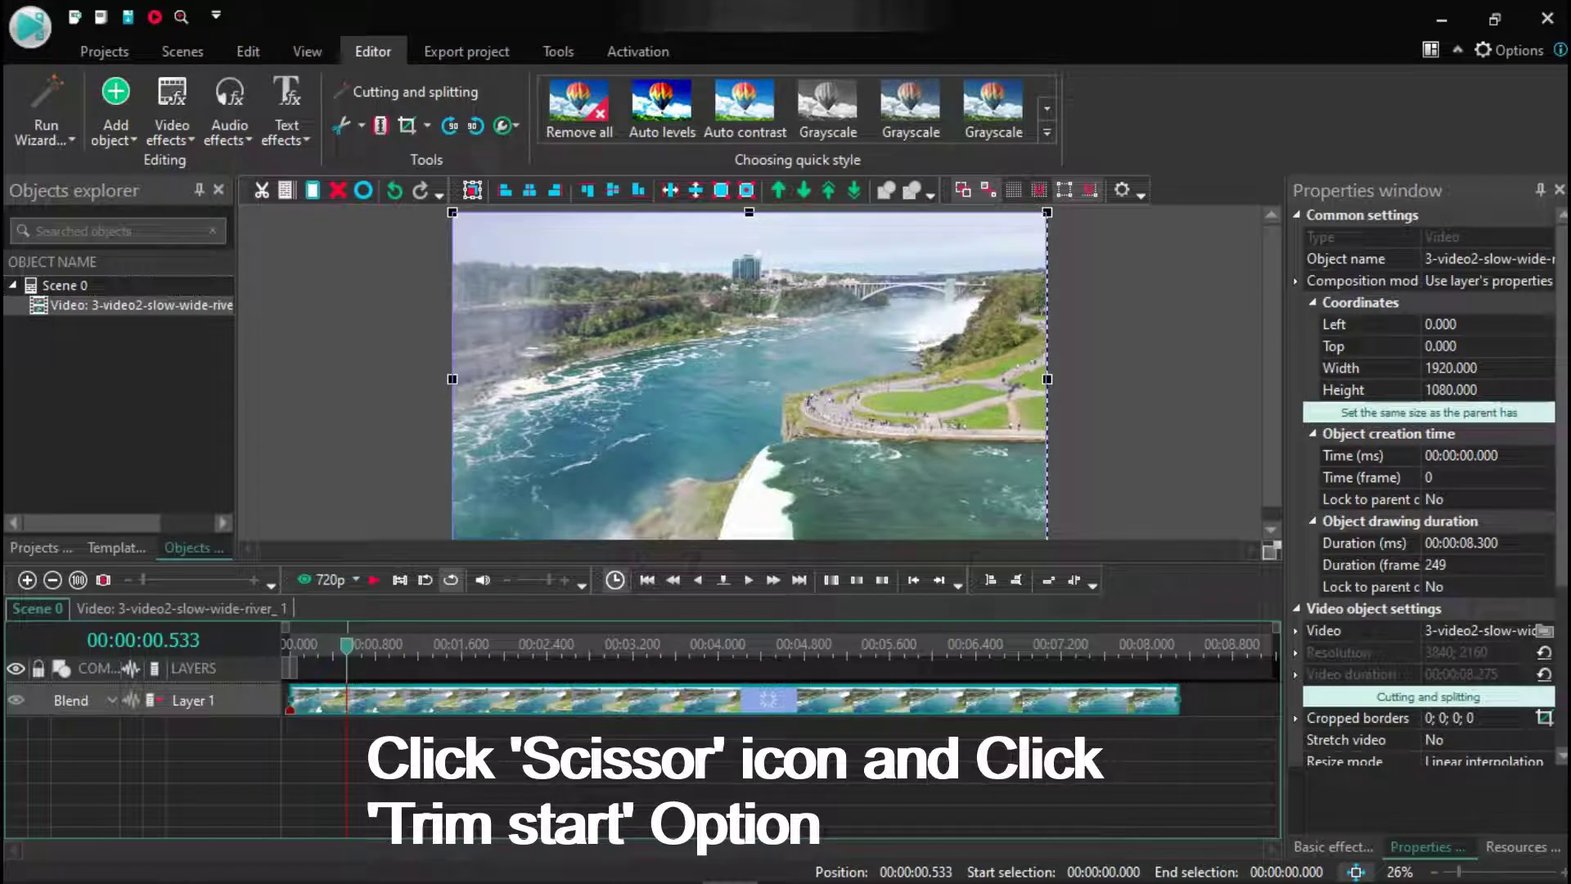
click(647, 579)
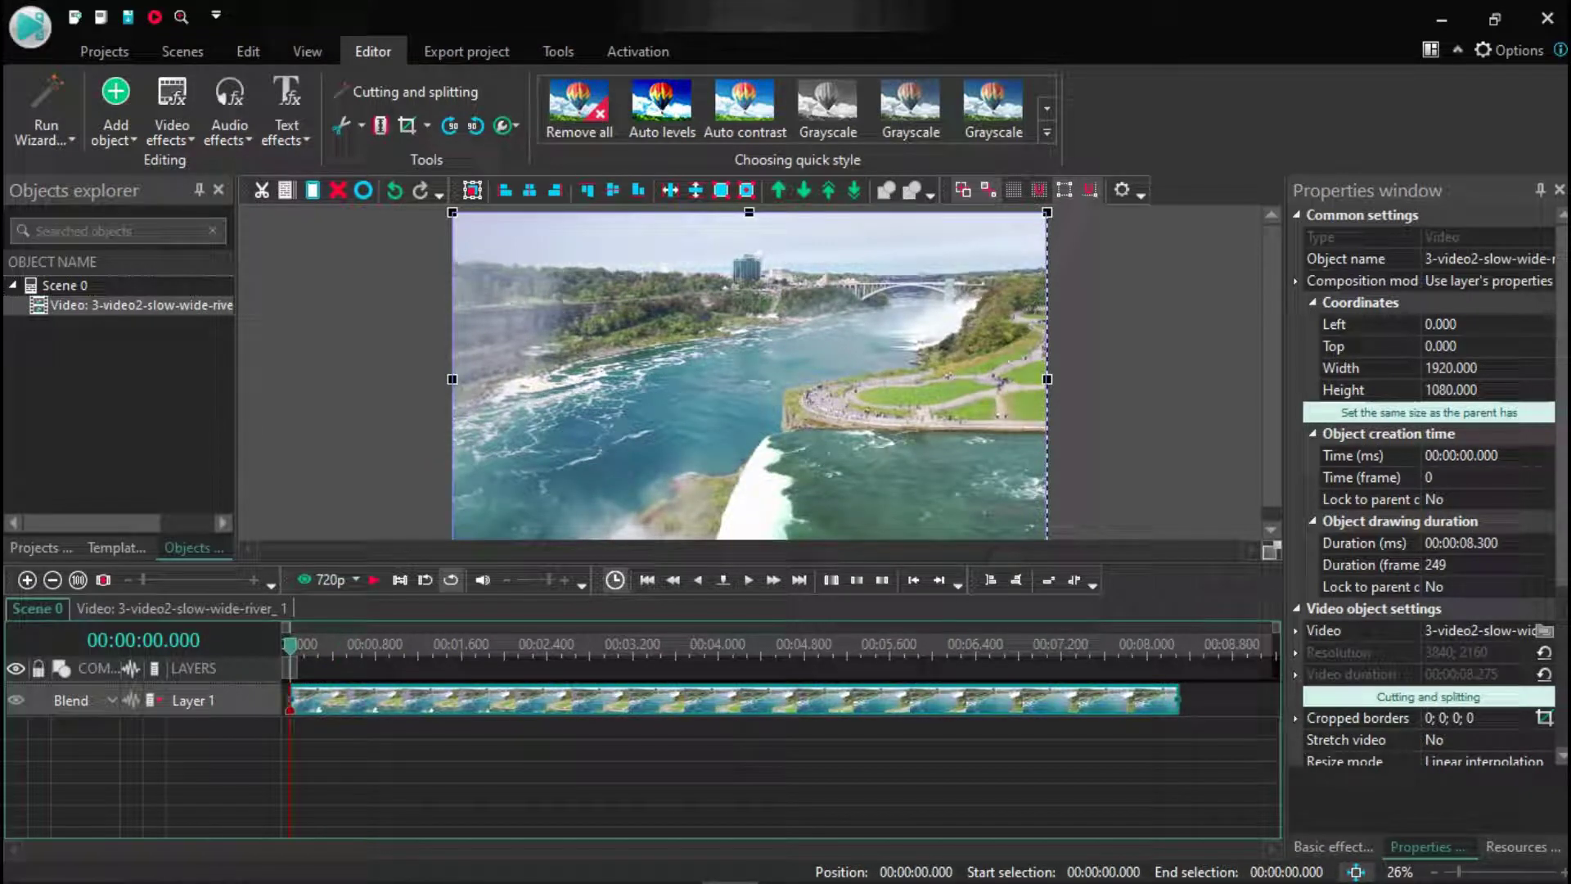
Trim the end of the clip at 00:00:07.633.
click(1108, 645)
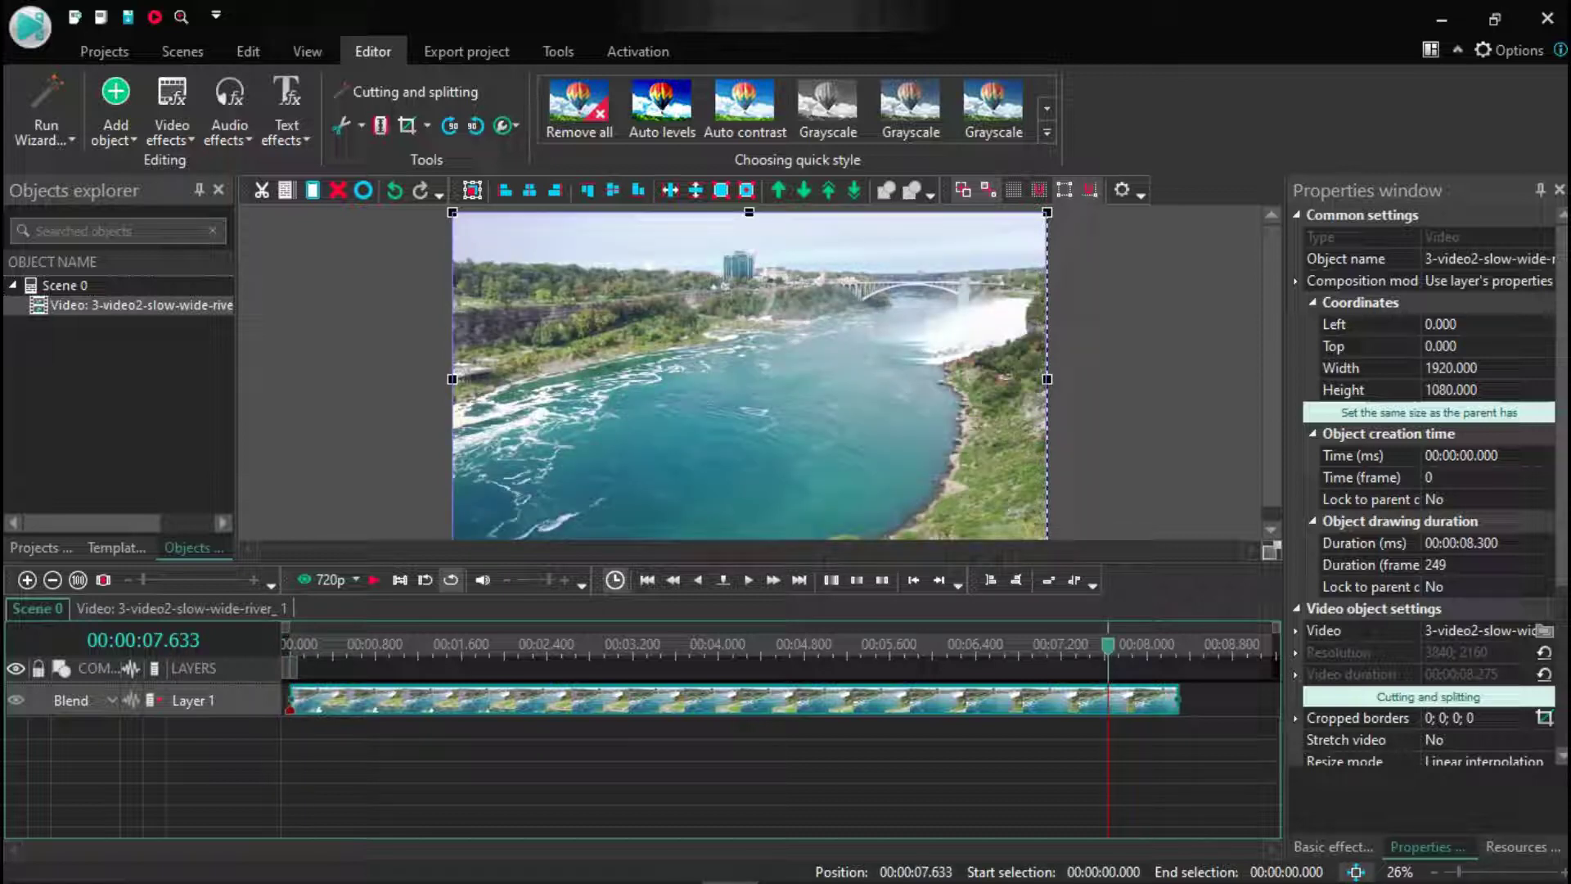
click(361, 125)
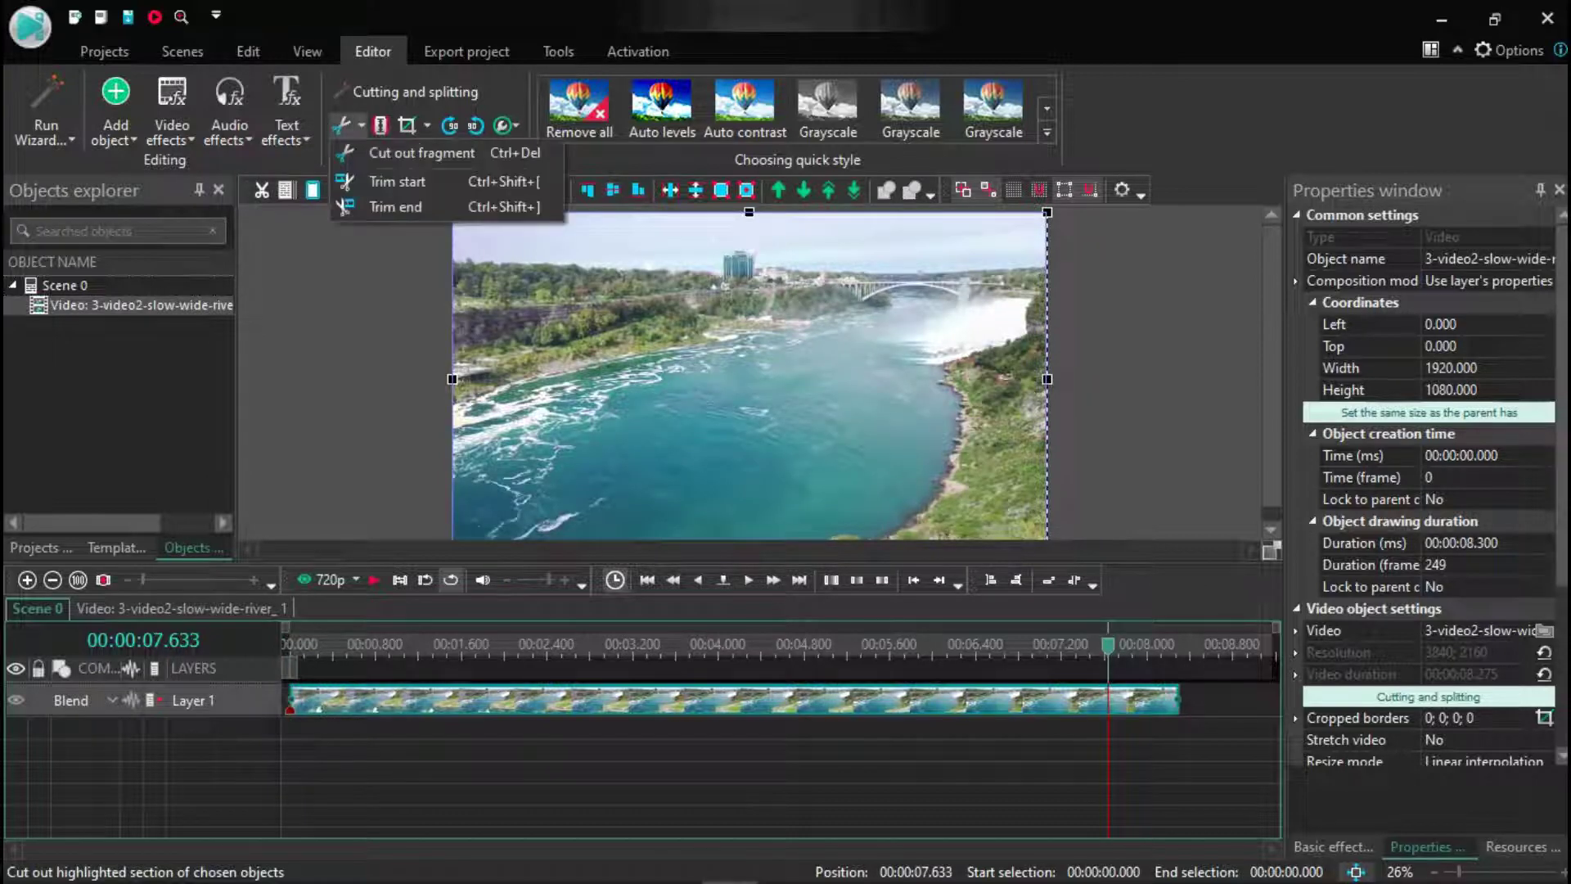
click(395, 206)
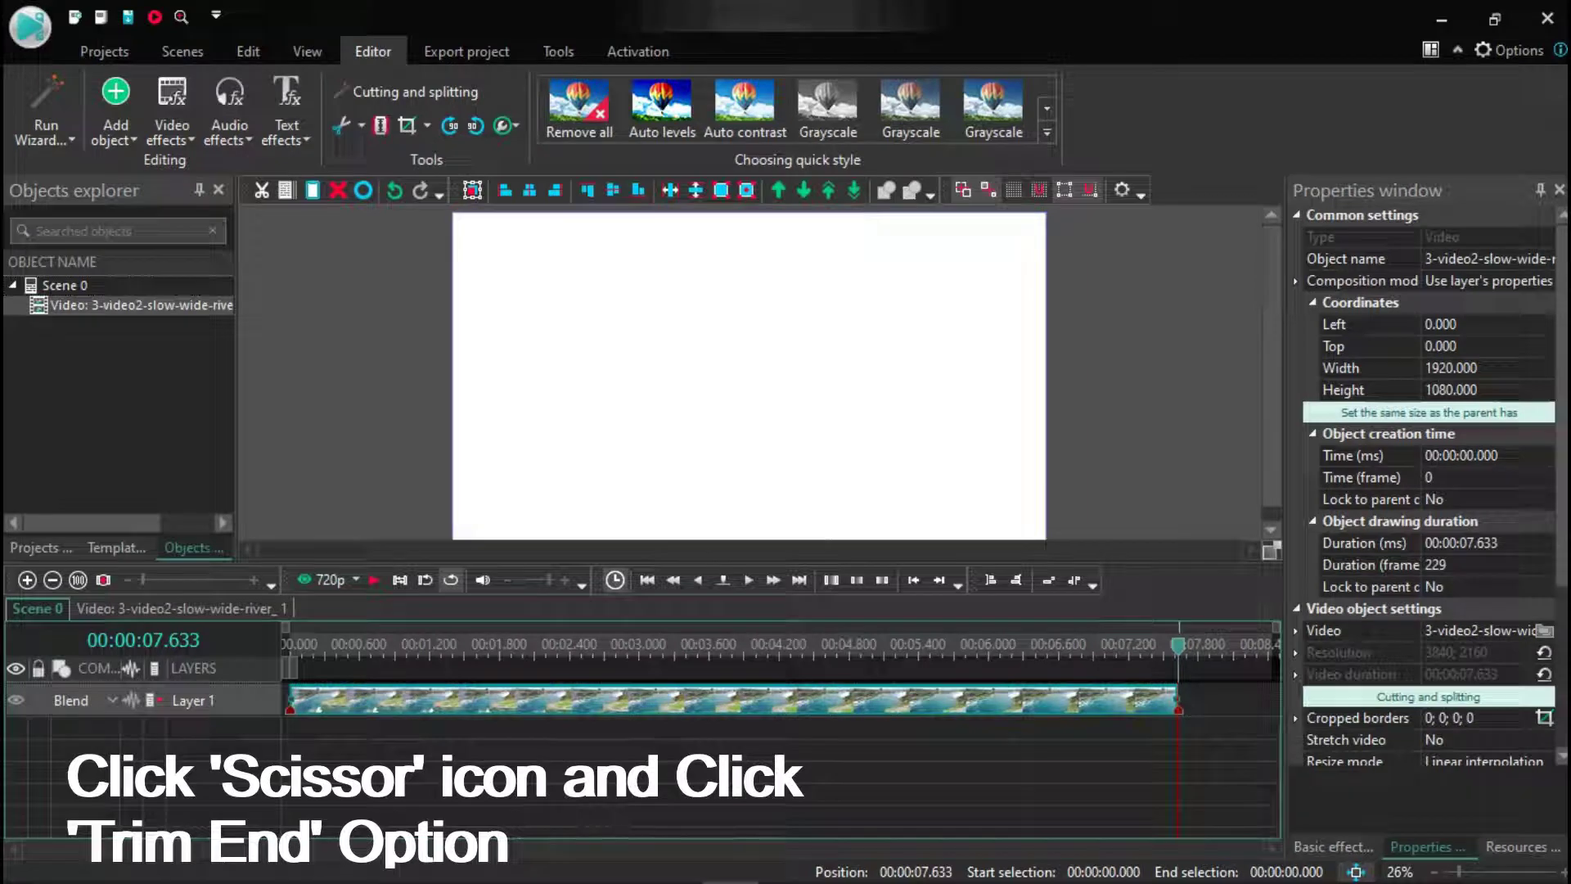
Place the playhead at 00:00:02.600 and undo both trims and the clip shift, keeping the full original clip in the scene.
click(593, 646)
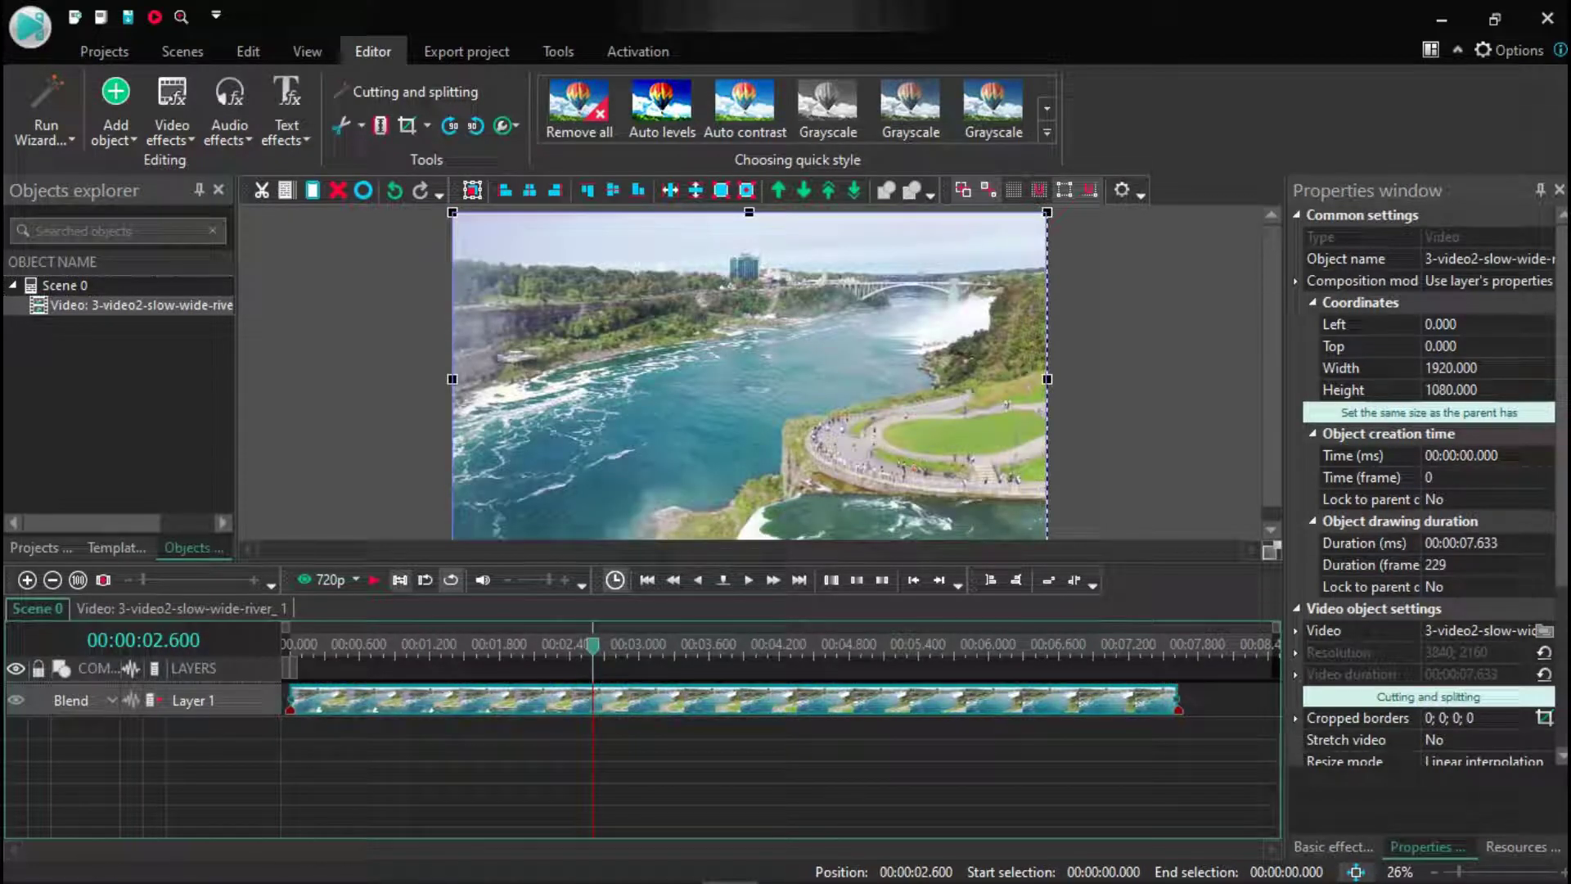
click(394, 190)
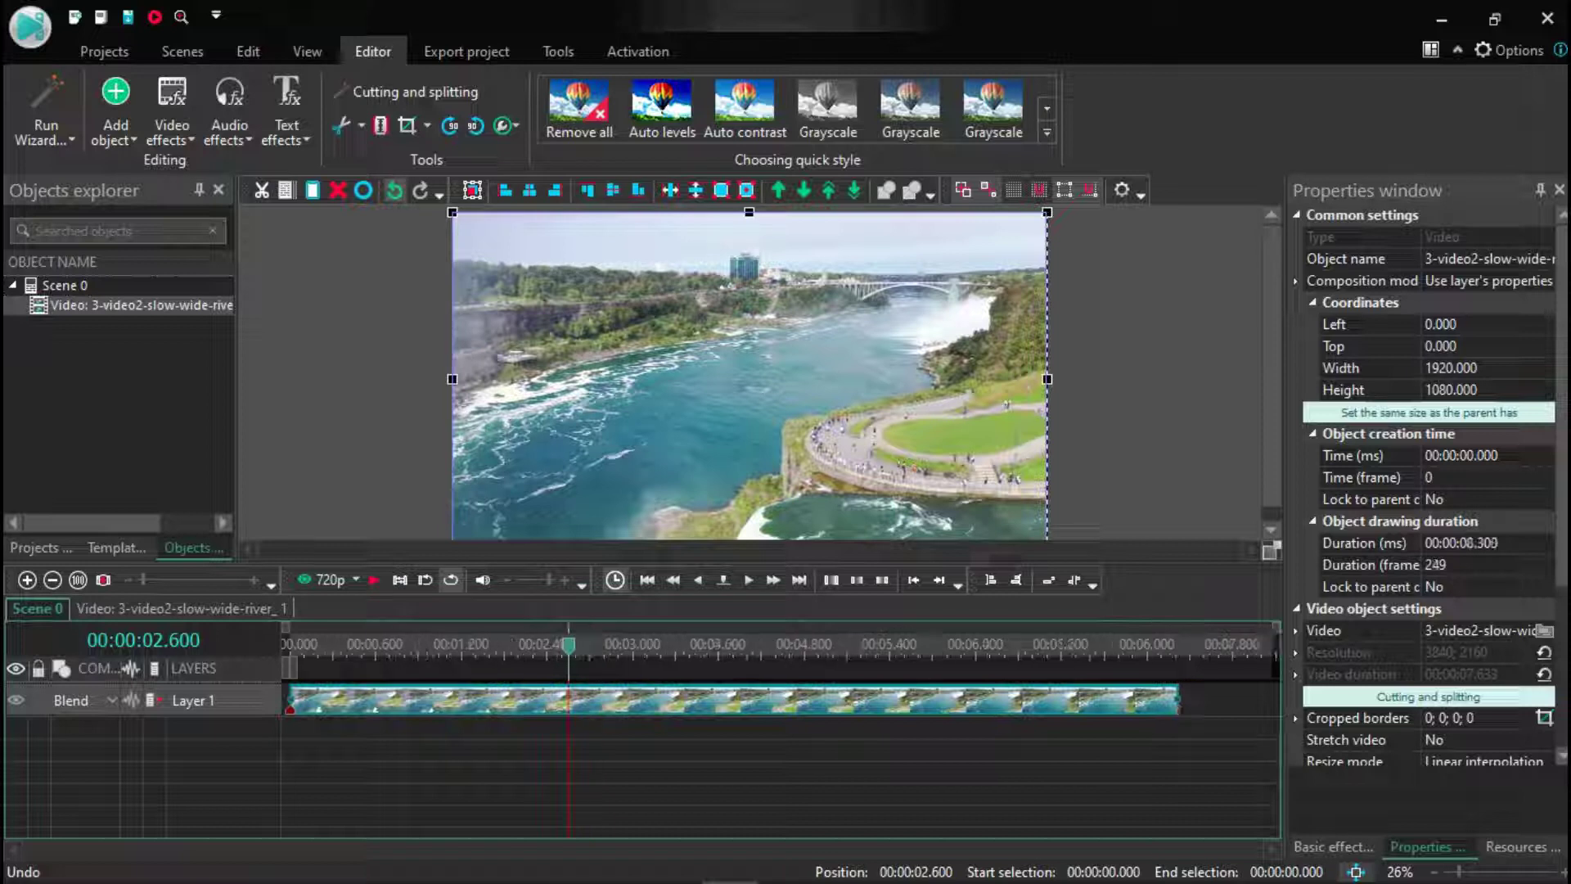
click(394, 189)
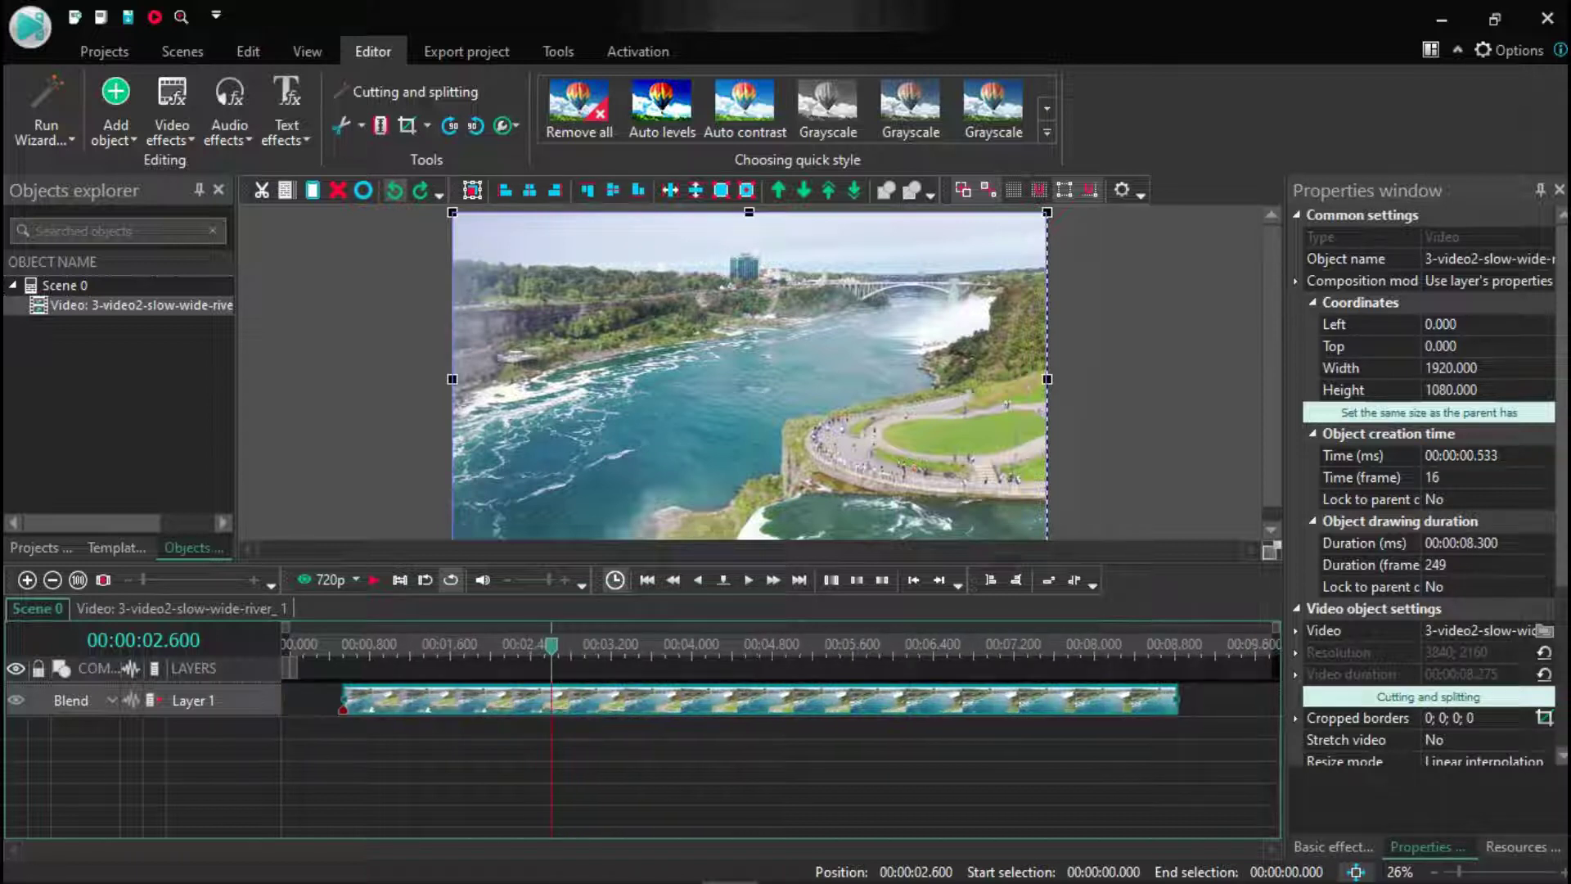
click(395, 190)
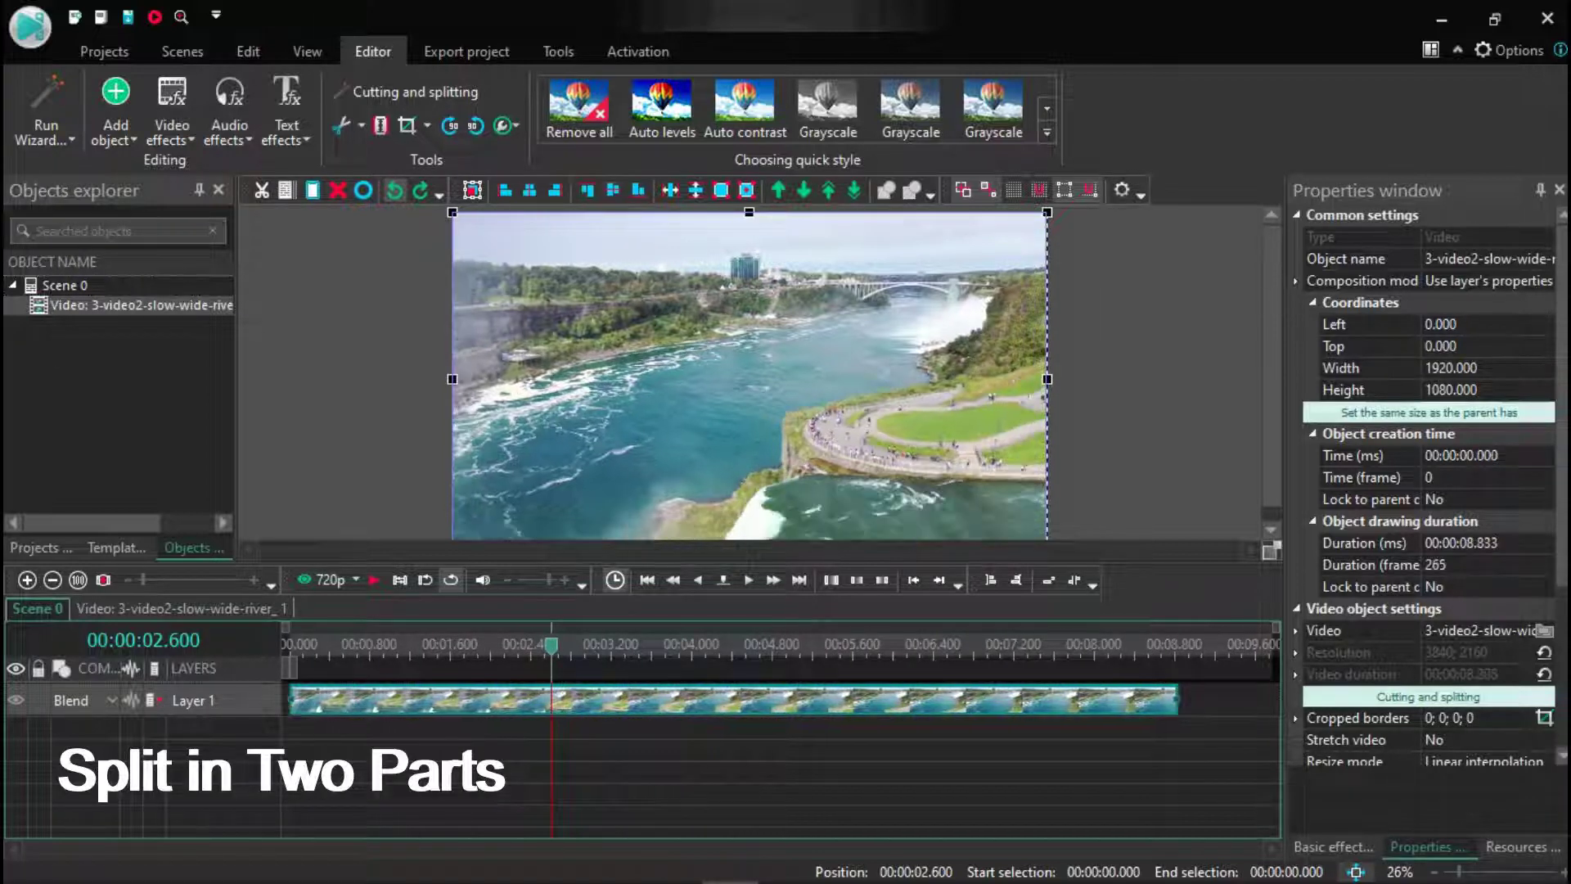
click(394, 190)
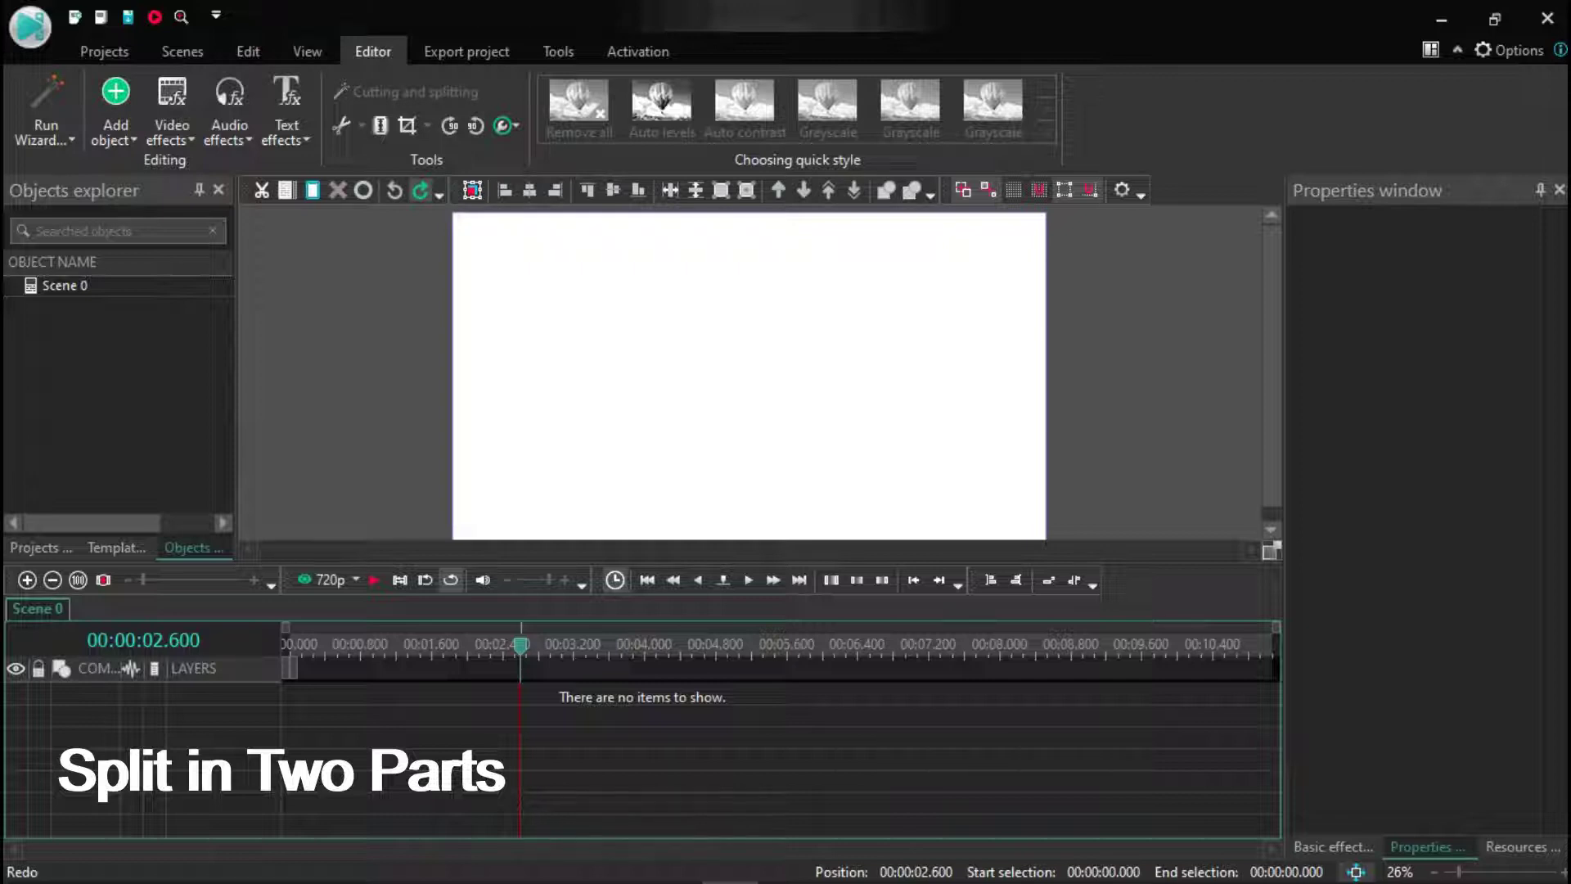
click(420, 190)
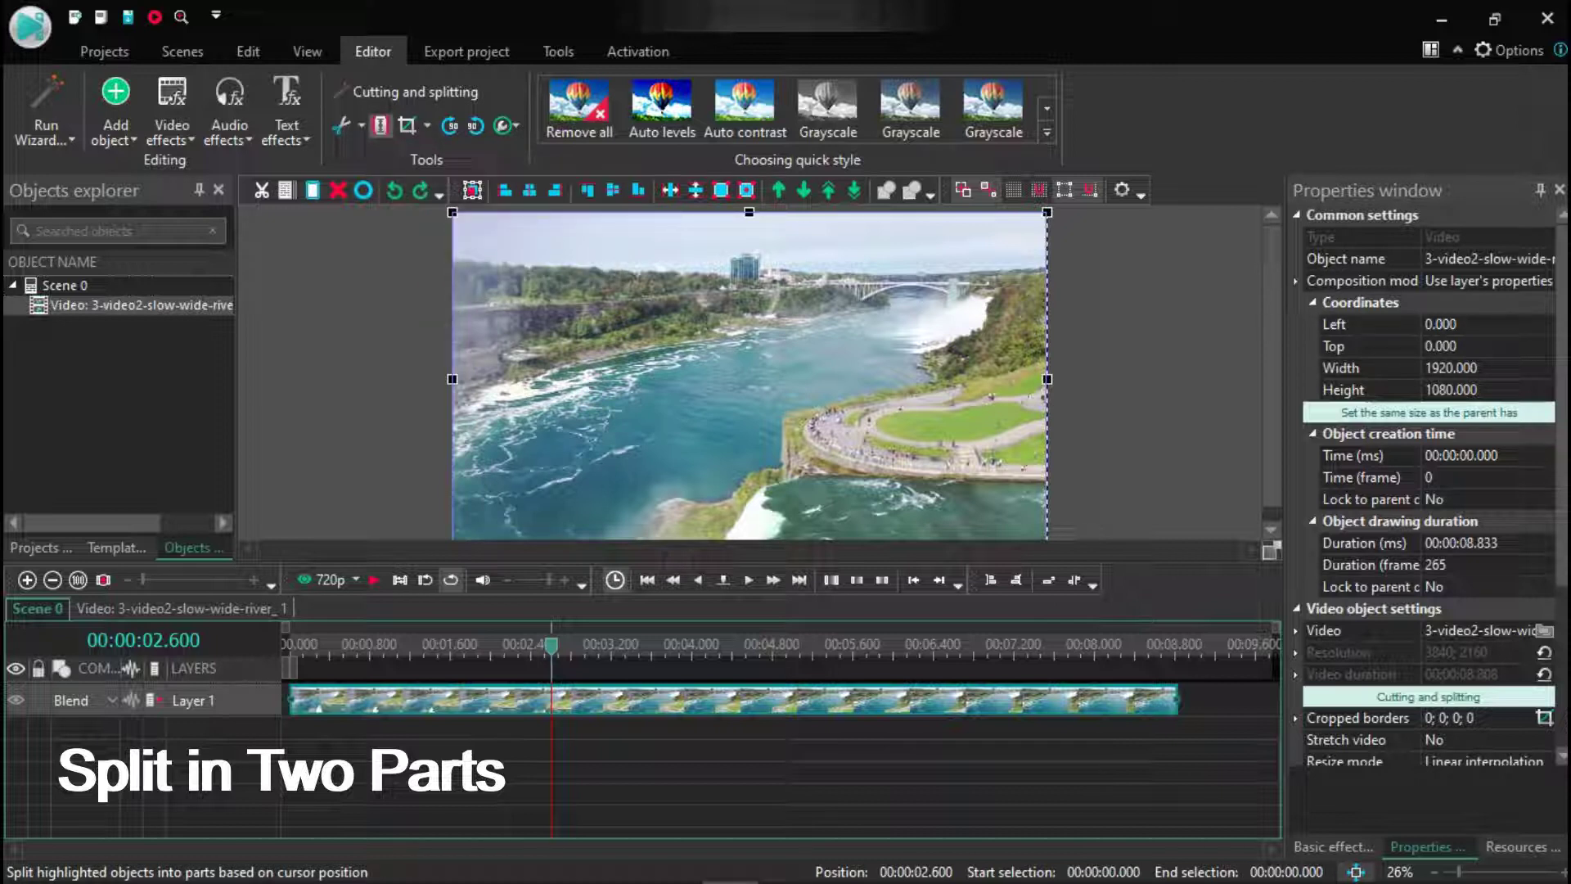
Split the clip in two at 00:00:02.600 and move the second part down onto a new layer.
click(381, 125)
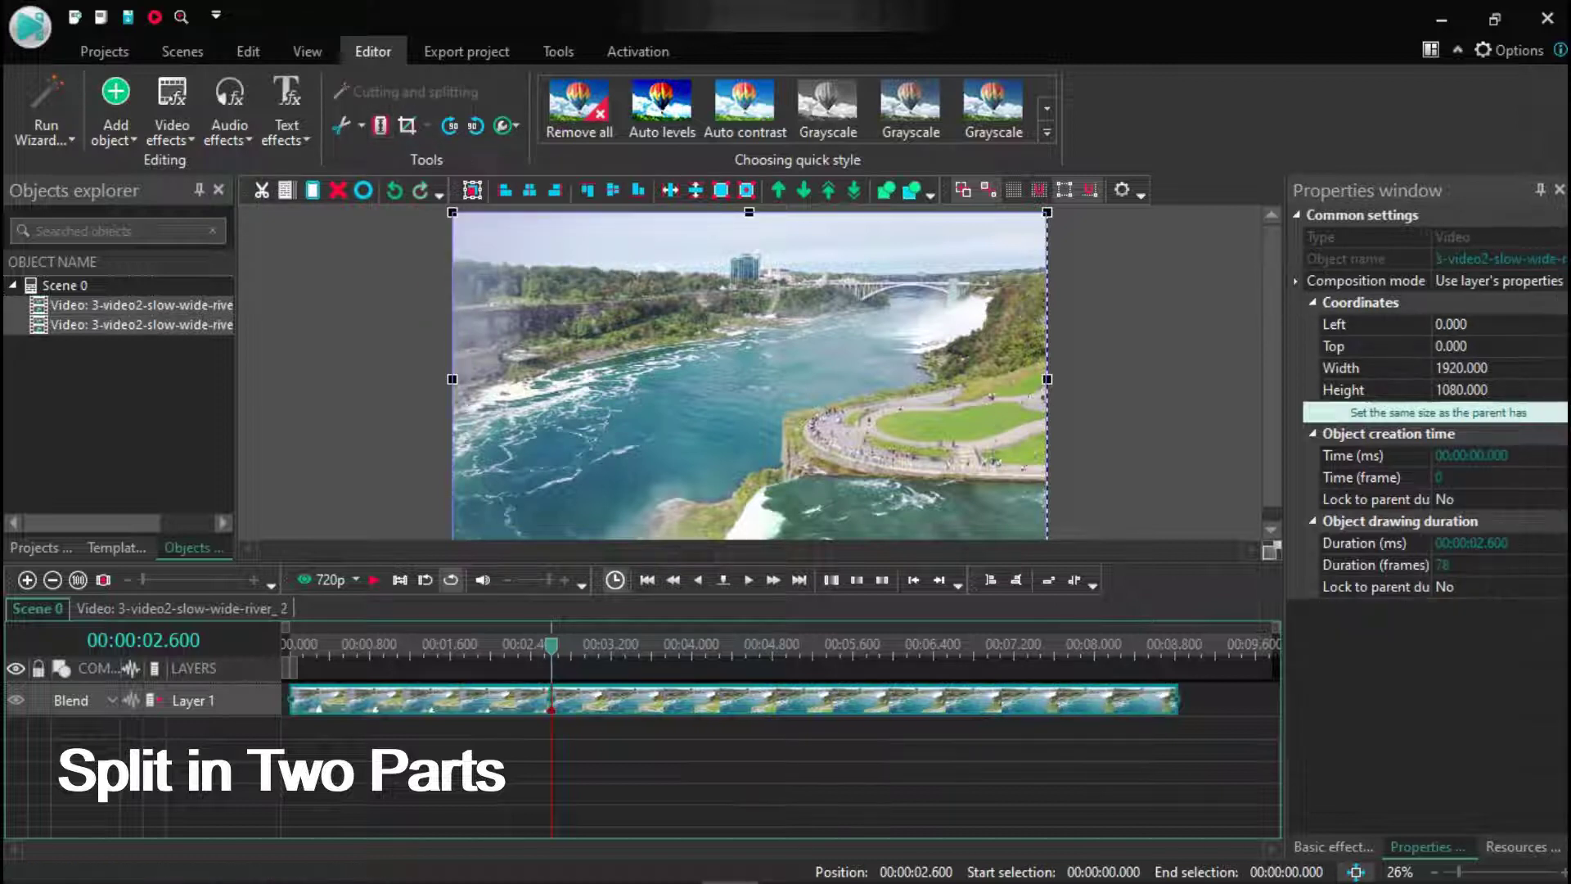
key(Escape)
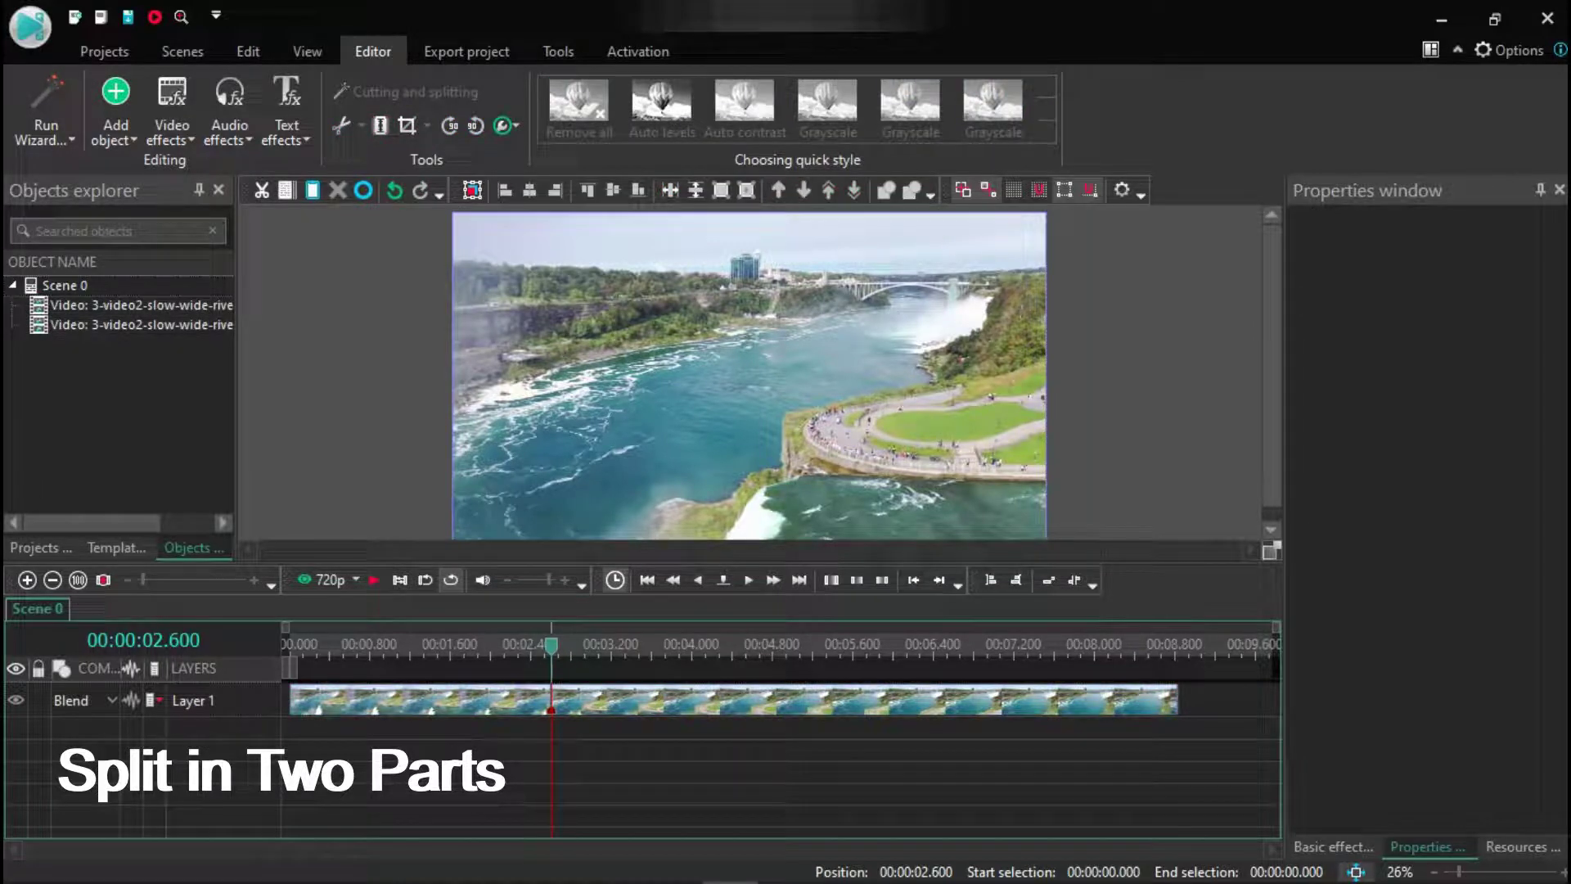
drag(859, 701, 866, 729)
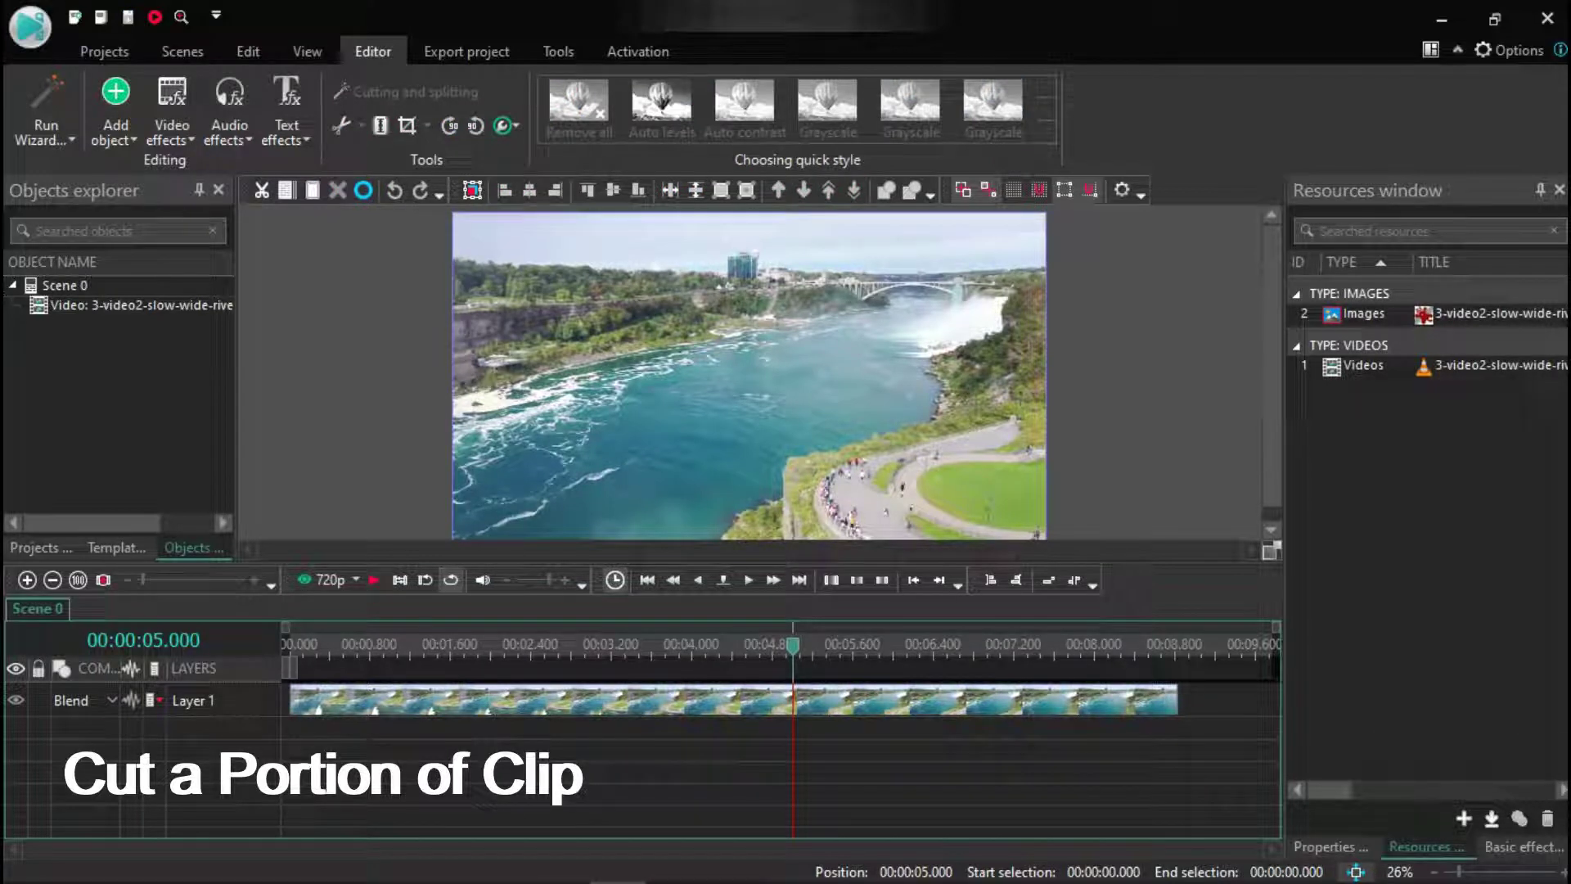
Split the clip at 00:00:02.933 and again at 00:00:04.500, and clear the selection.
click(584, 646)
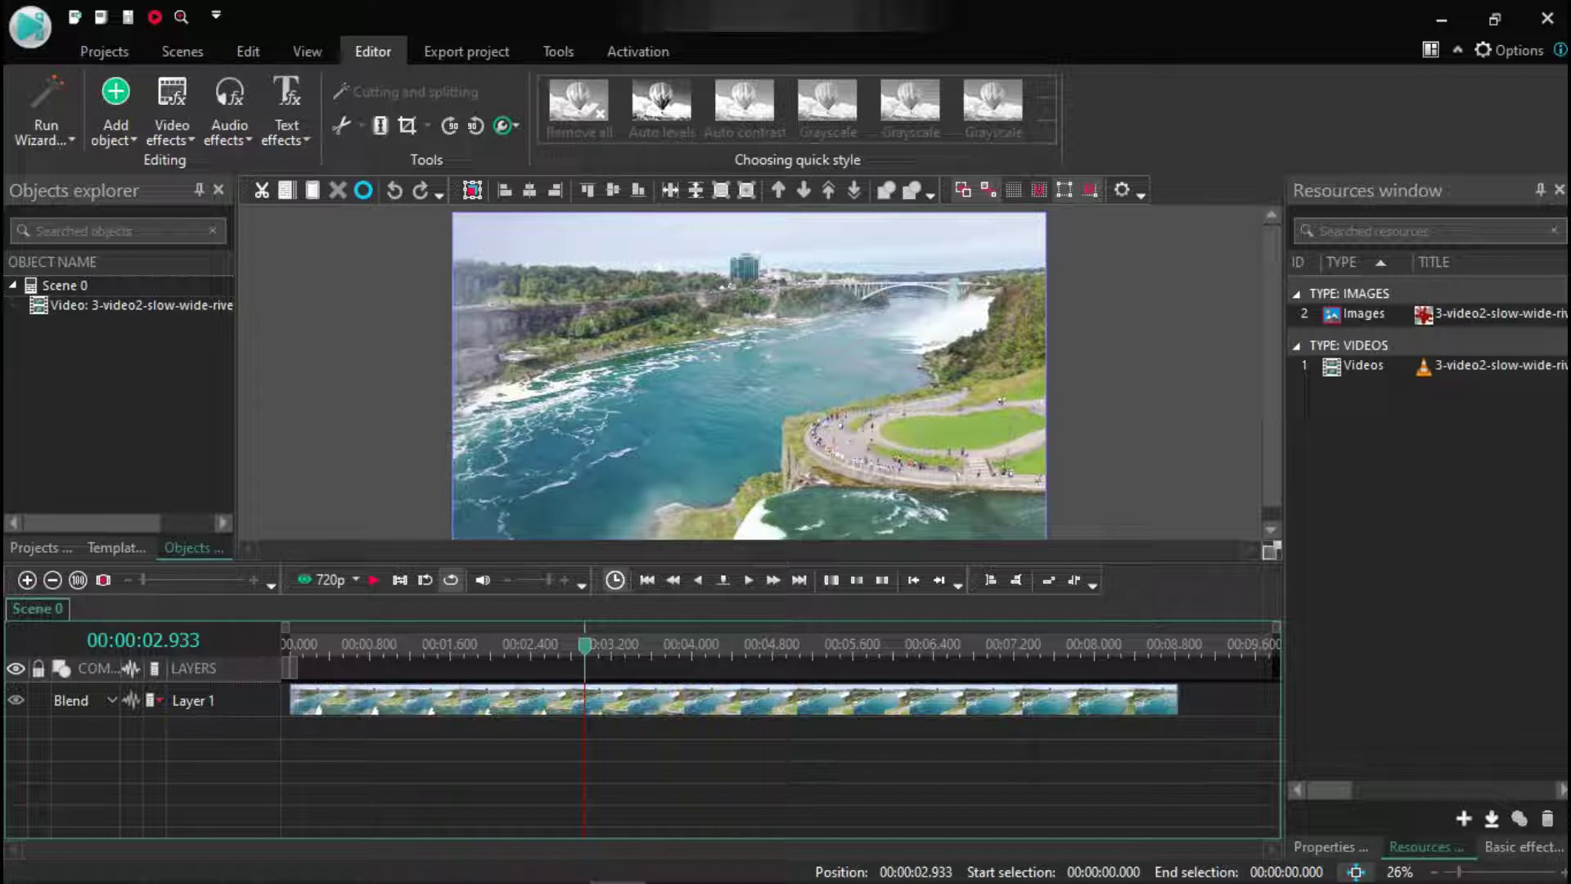
click(733, 701)
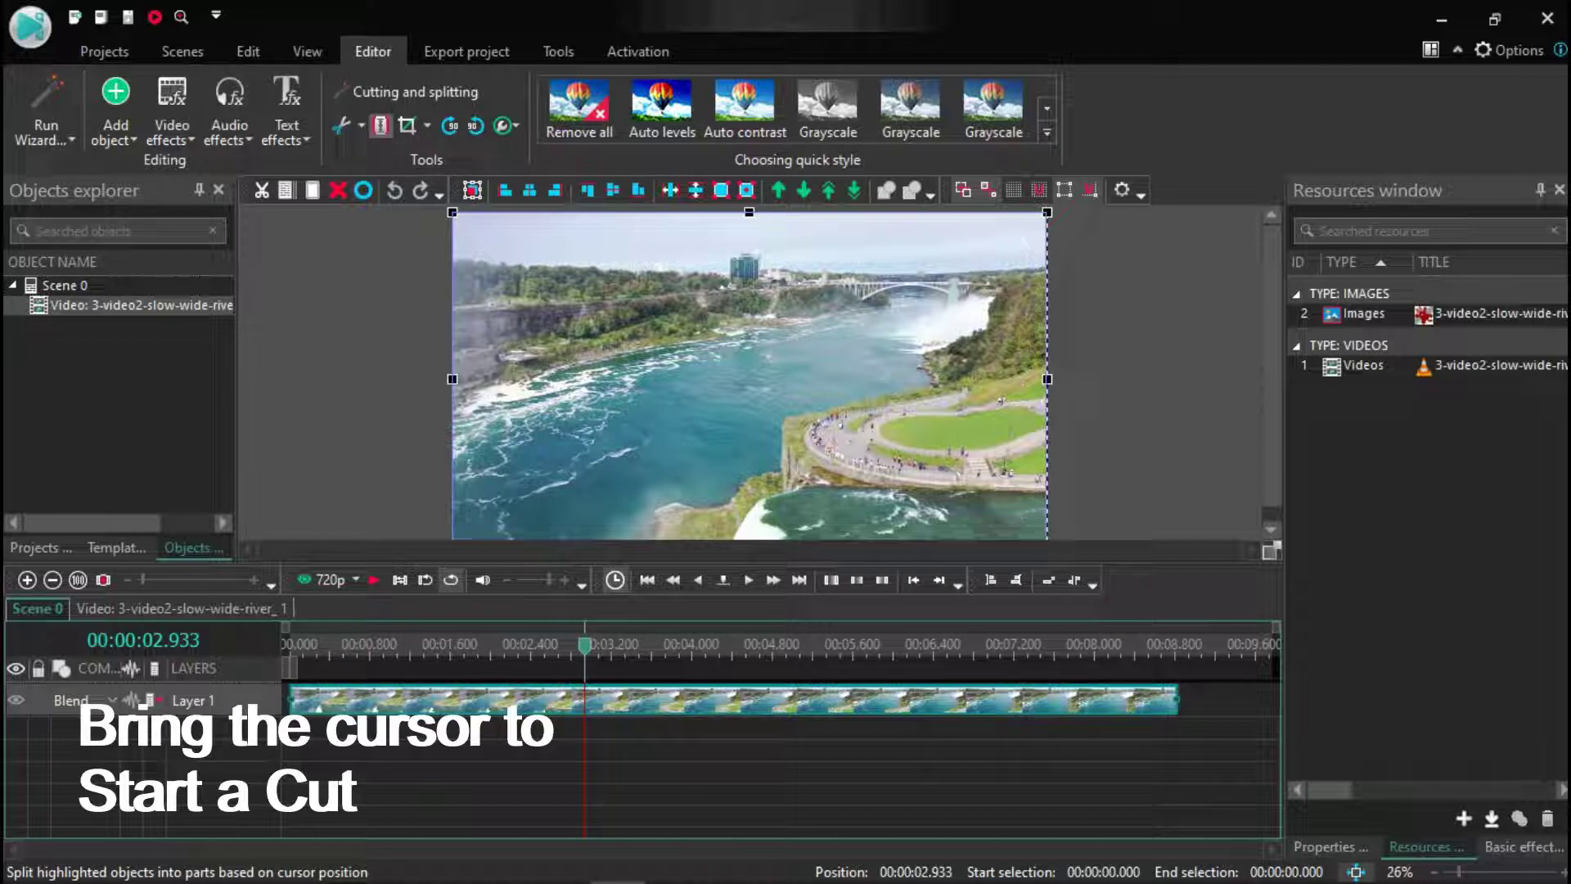
click(381, 124)
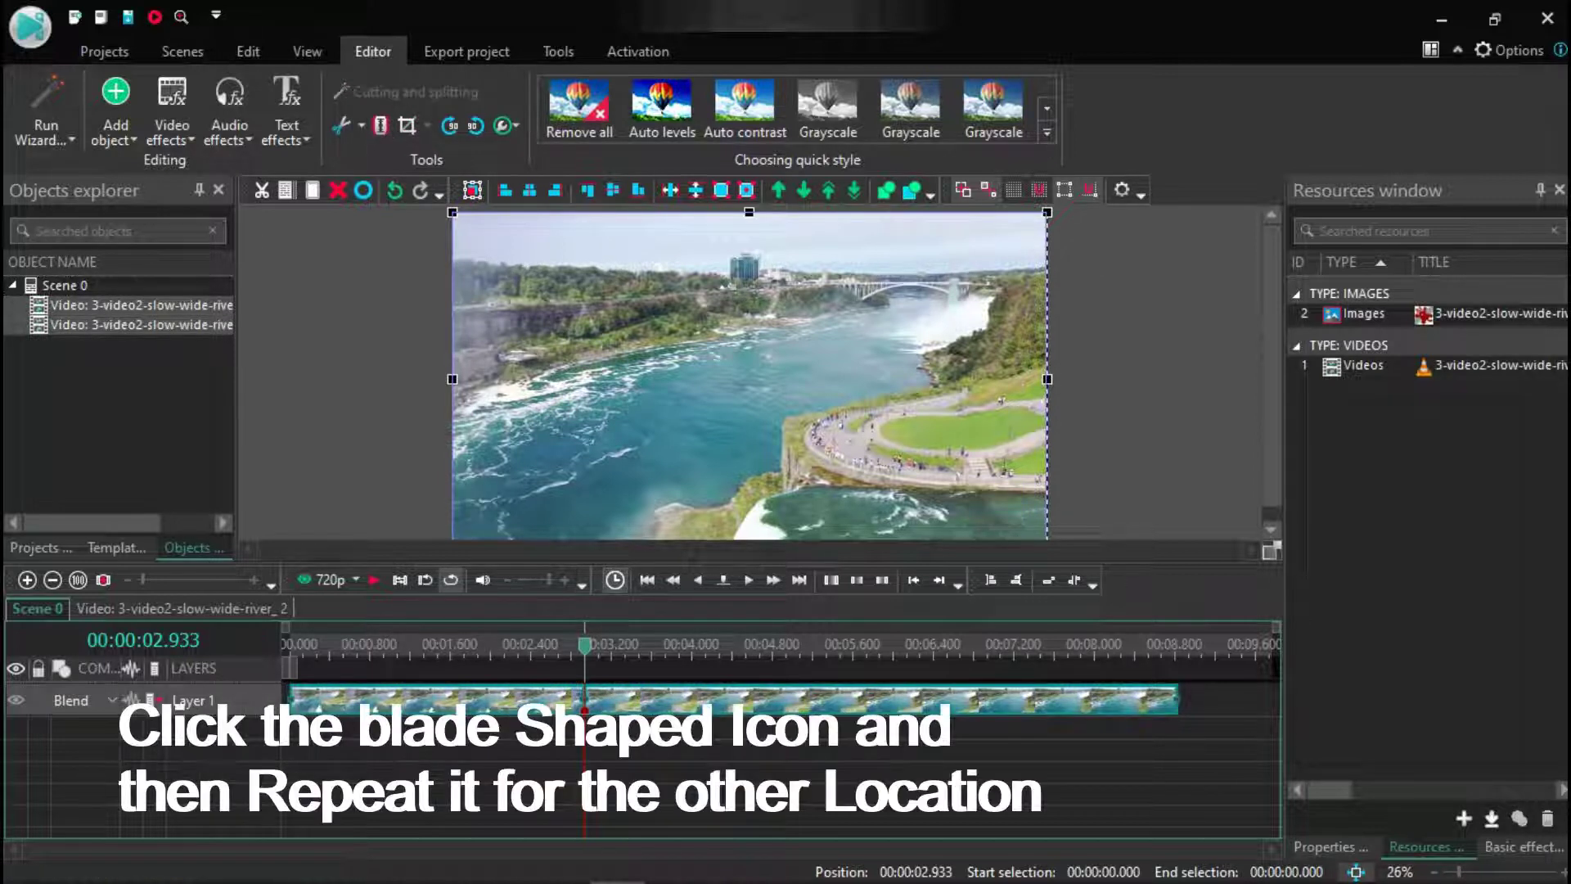
click(743, 645)
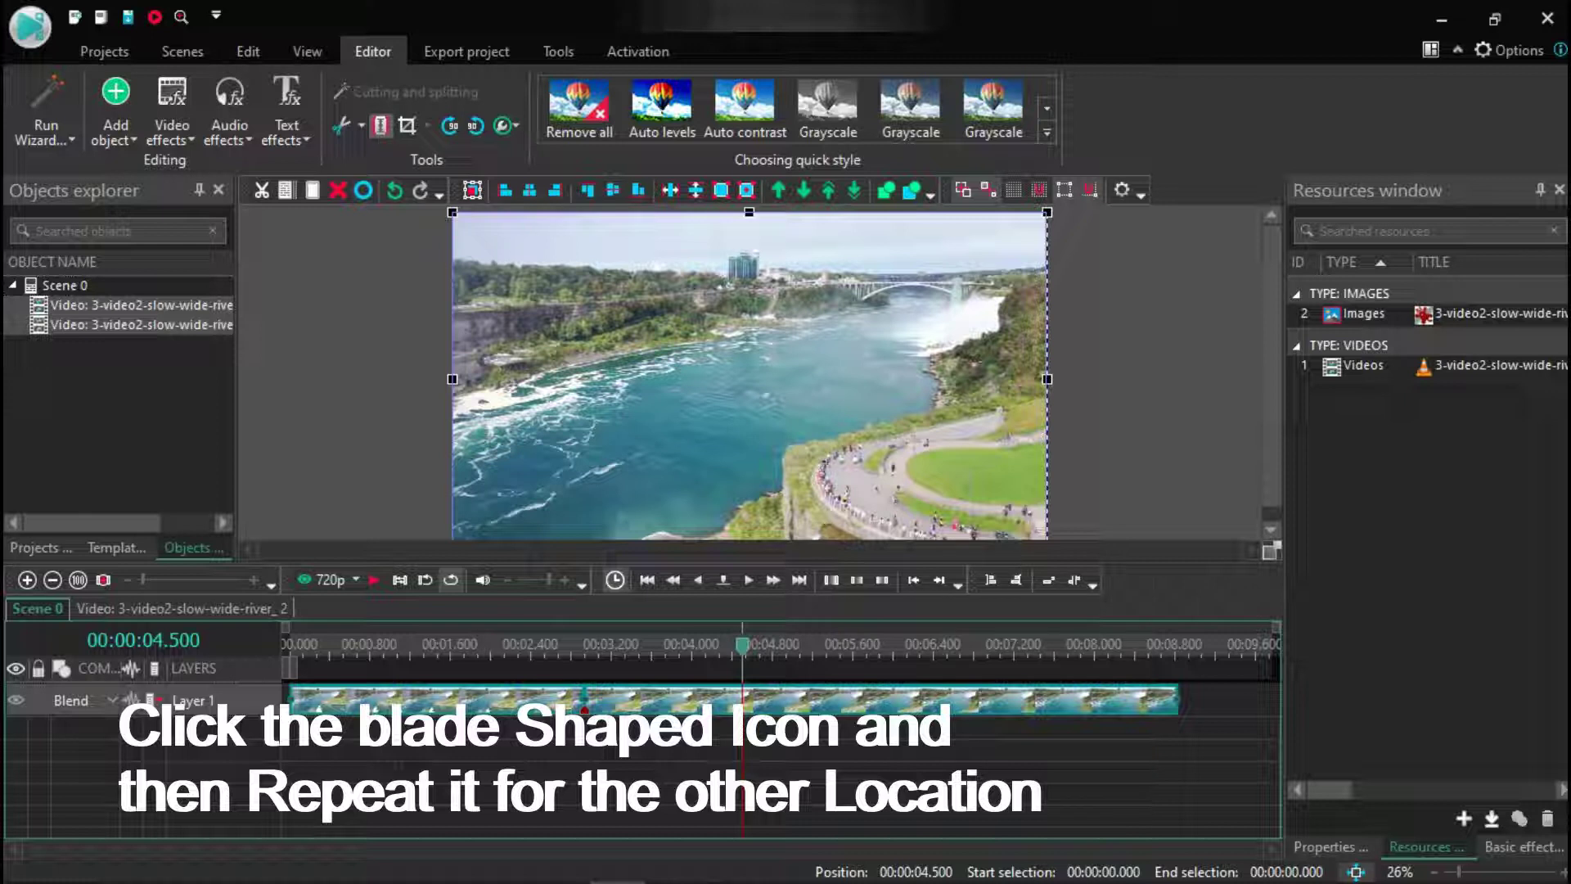
click(381, 125)
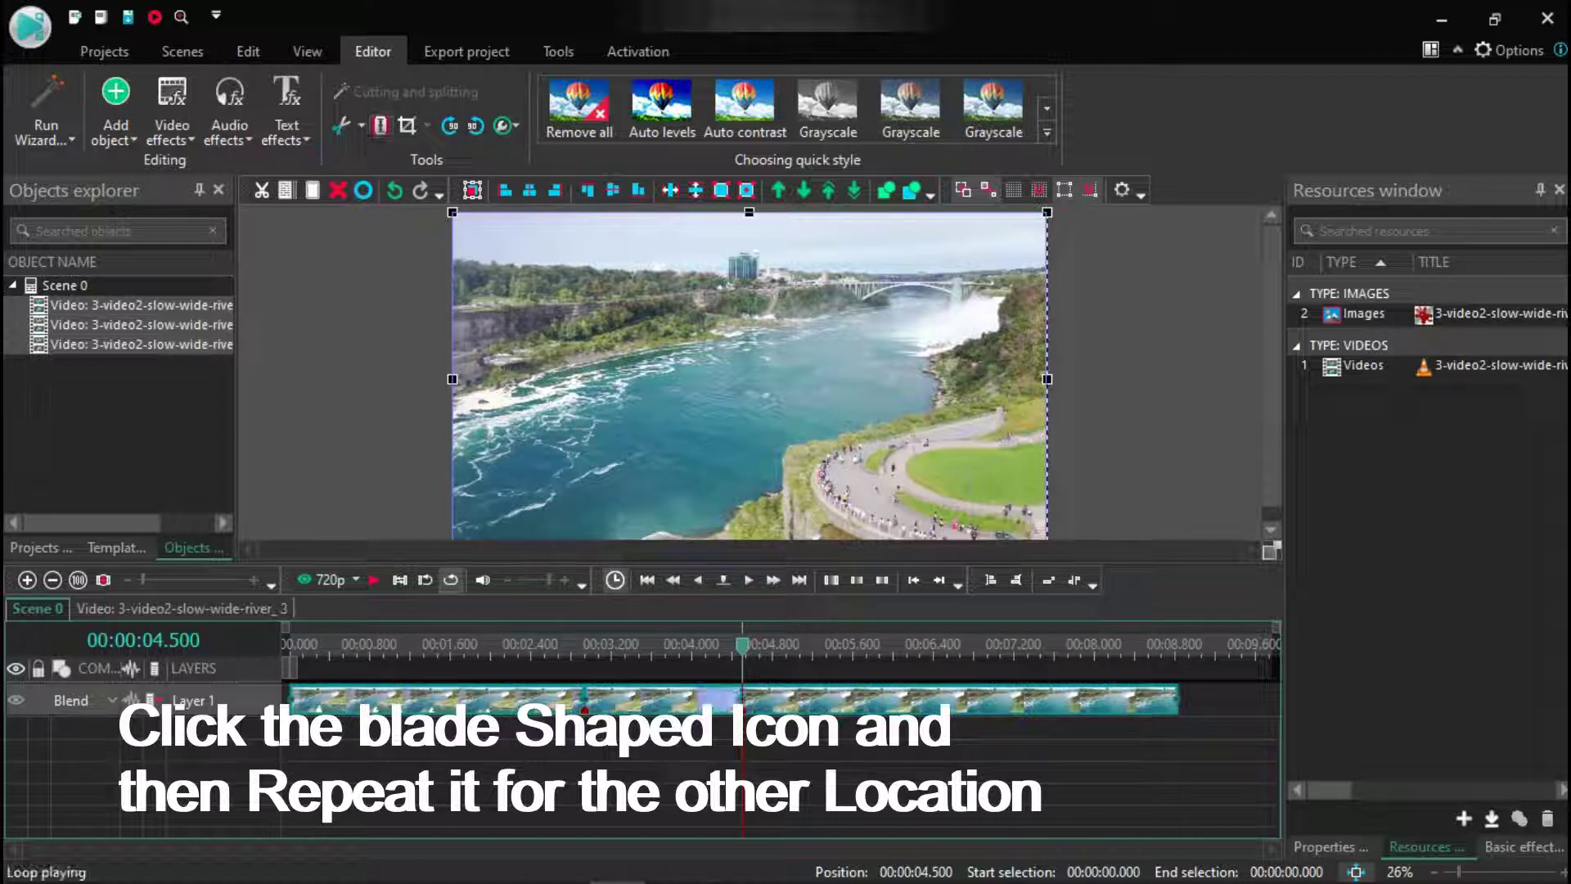
key(Escape)
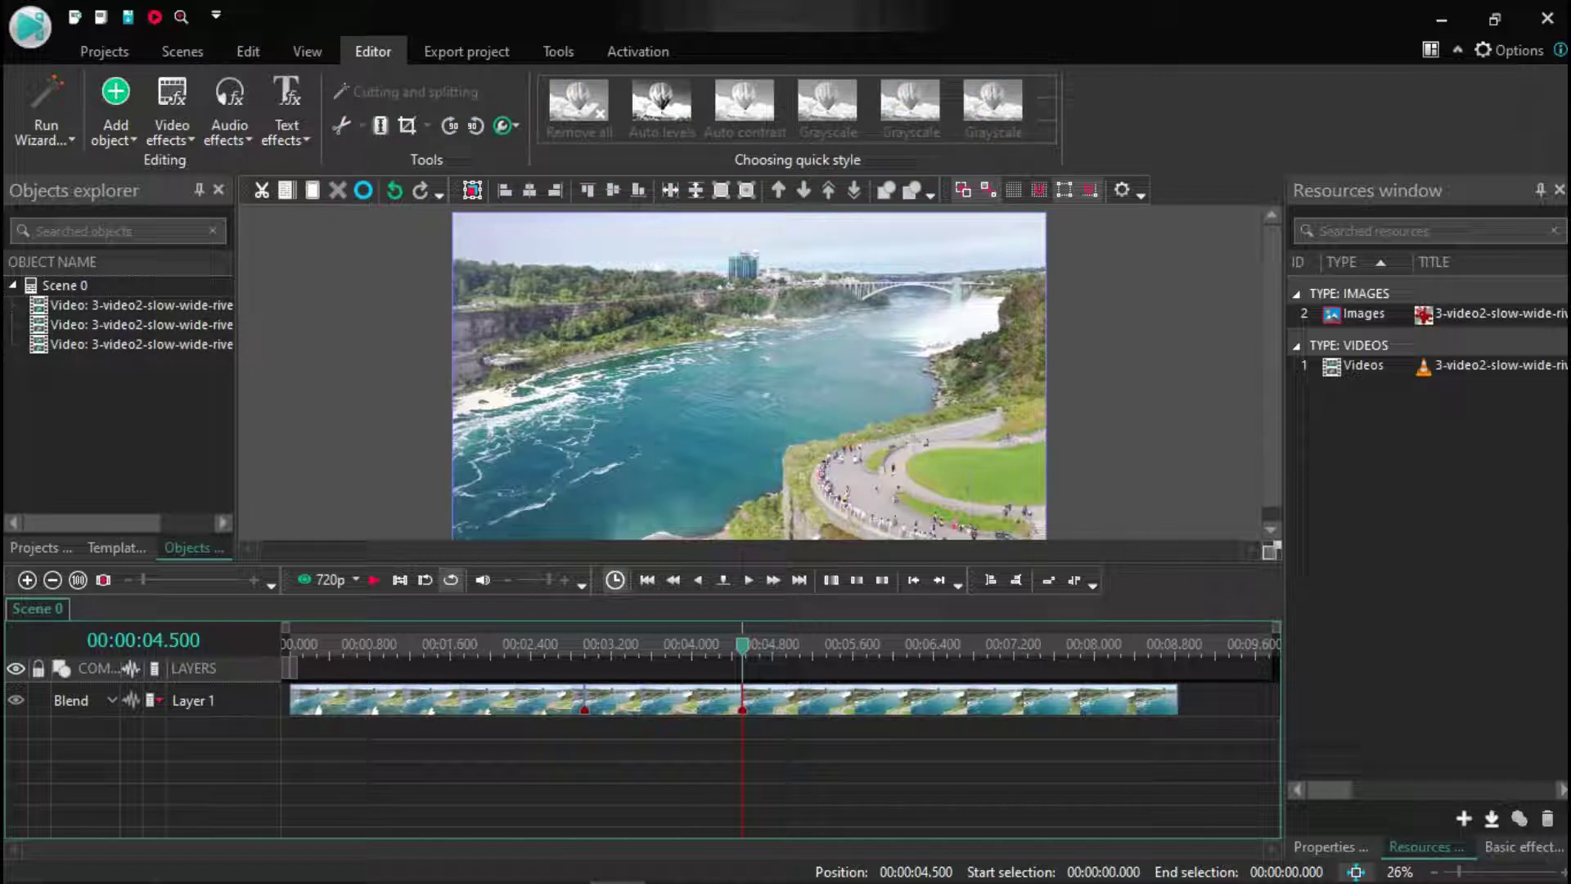
Move the middle segment down onto a new layer and slide the last segment back against the end of the first.
click(662, 700)
drag(663, 701, 670, 729)
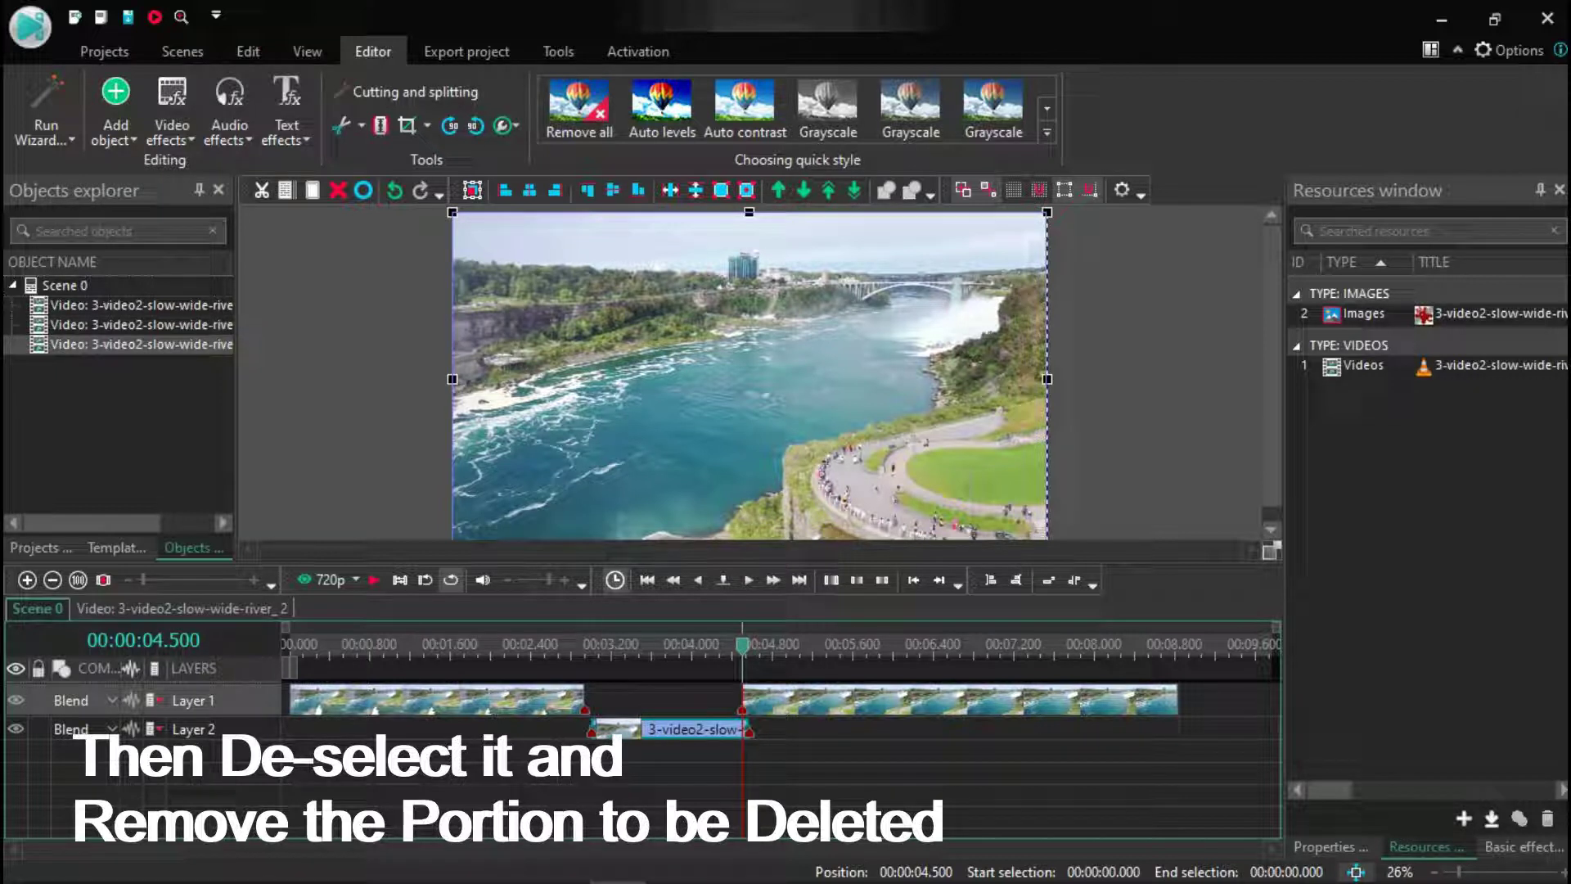
drag(917, 701, 740, 699)
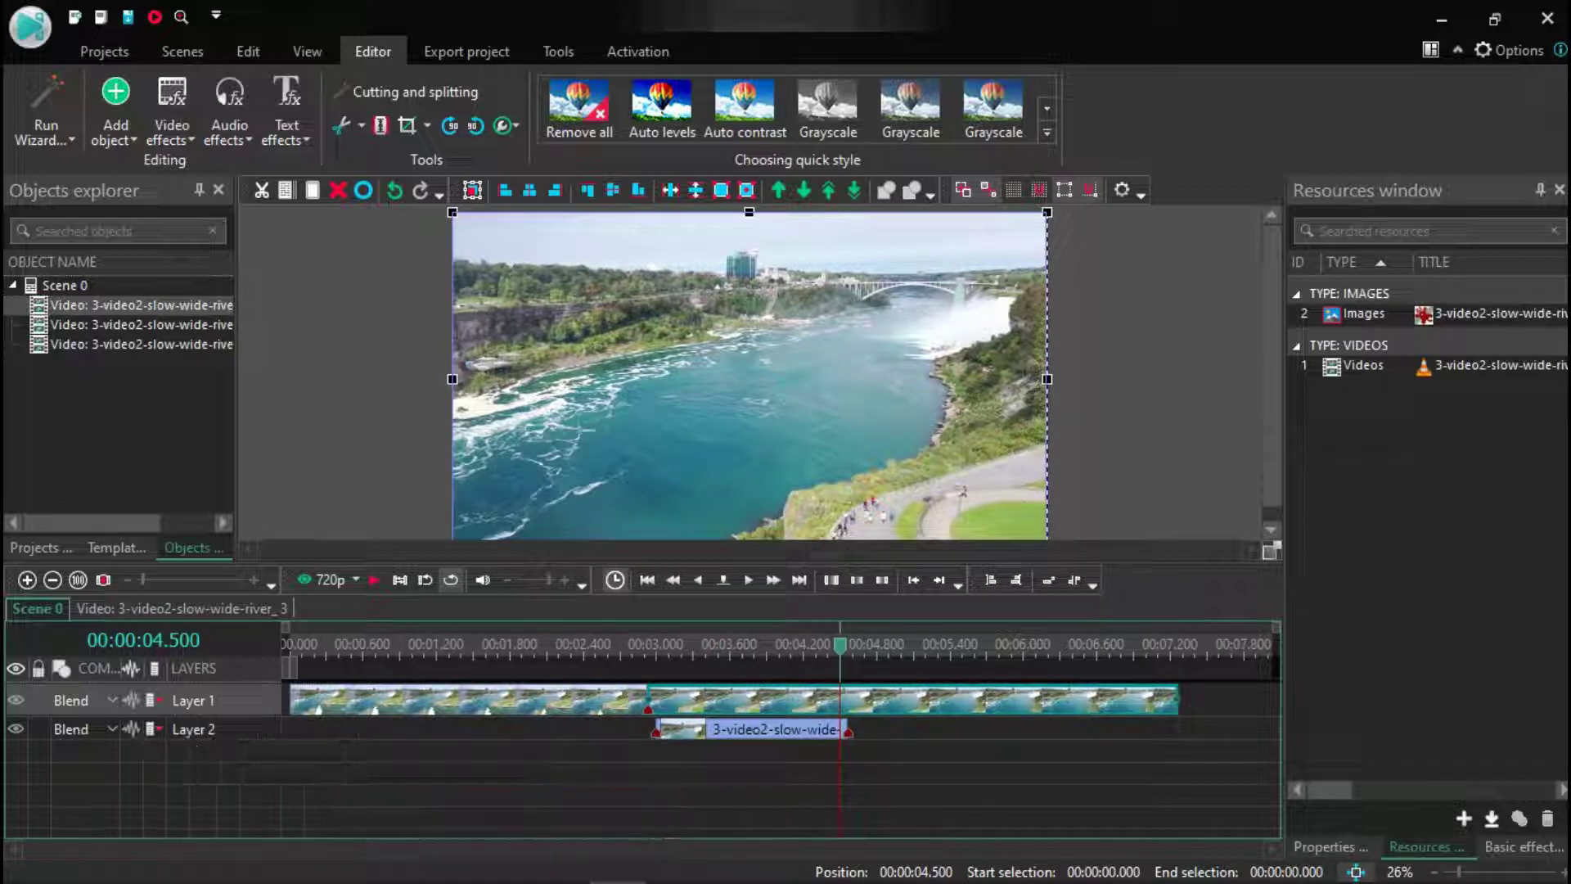
key(Escape)
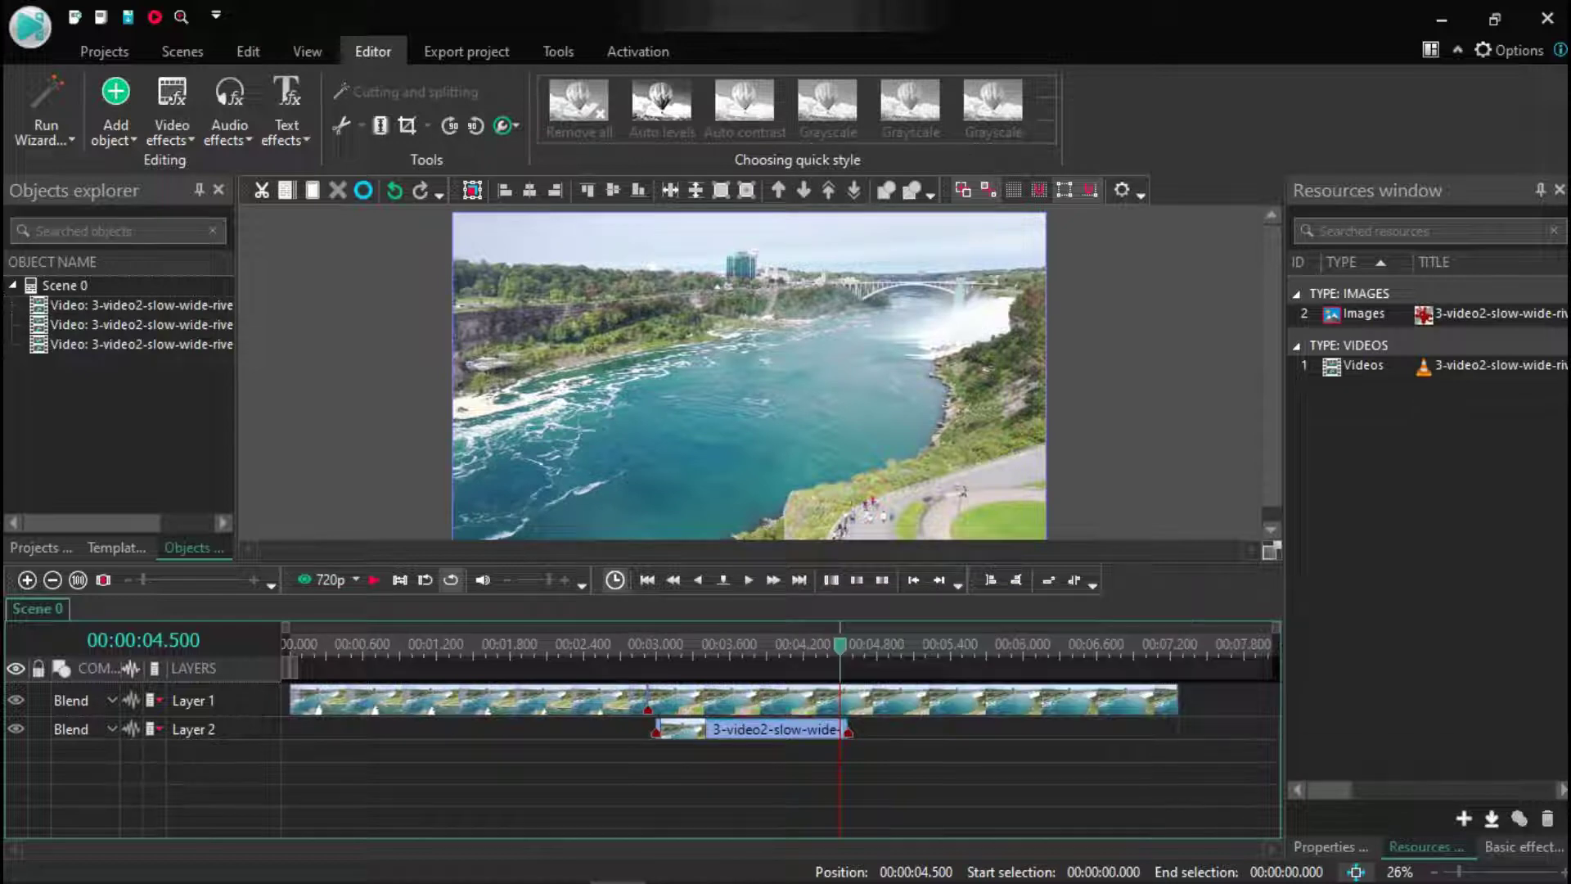
Delete the middle segment of the river clip from Layer 2.
click(753, 730)
right_click(728, 729)
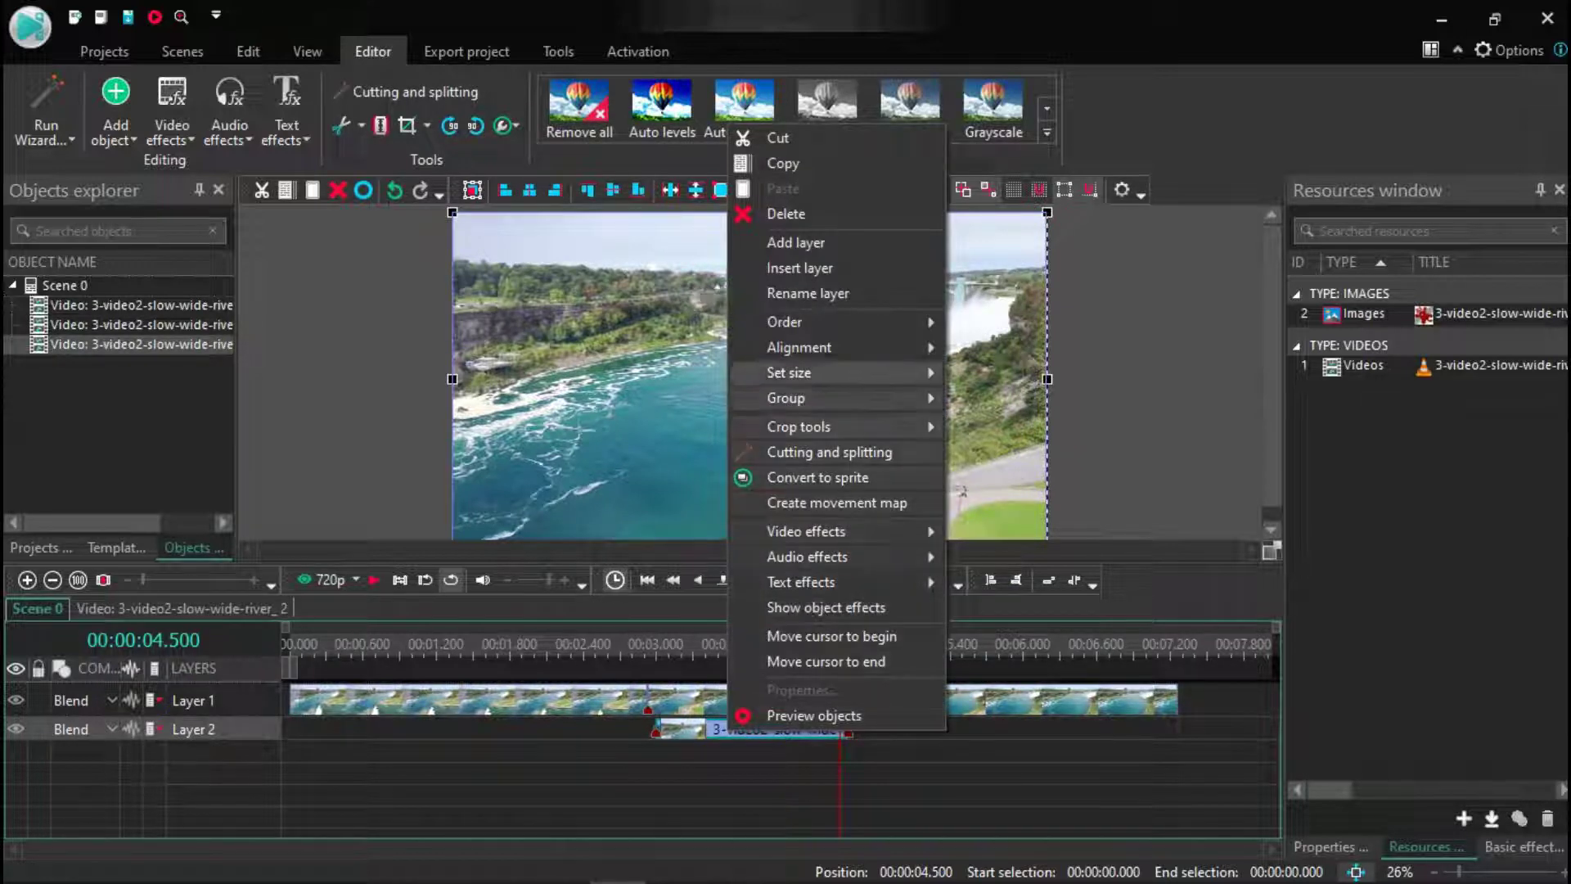
click(786, 214)
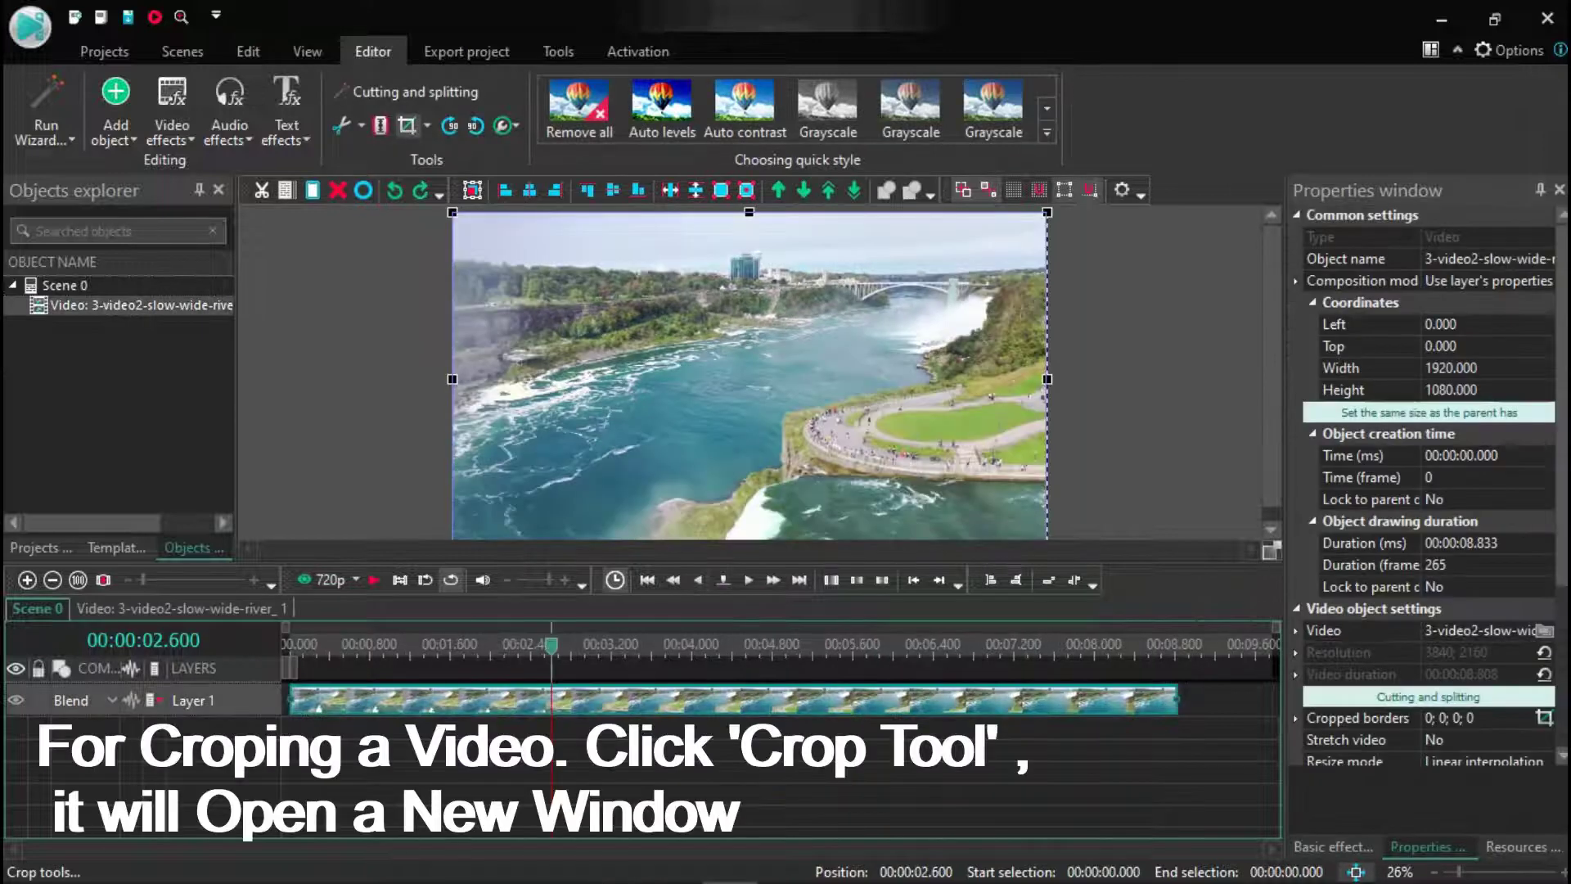
Try cropping the river video to a 2448x785 area spanning 721, 735 to 3169, 1520, and play the scene to check it.
click(407, 125)
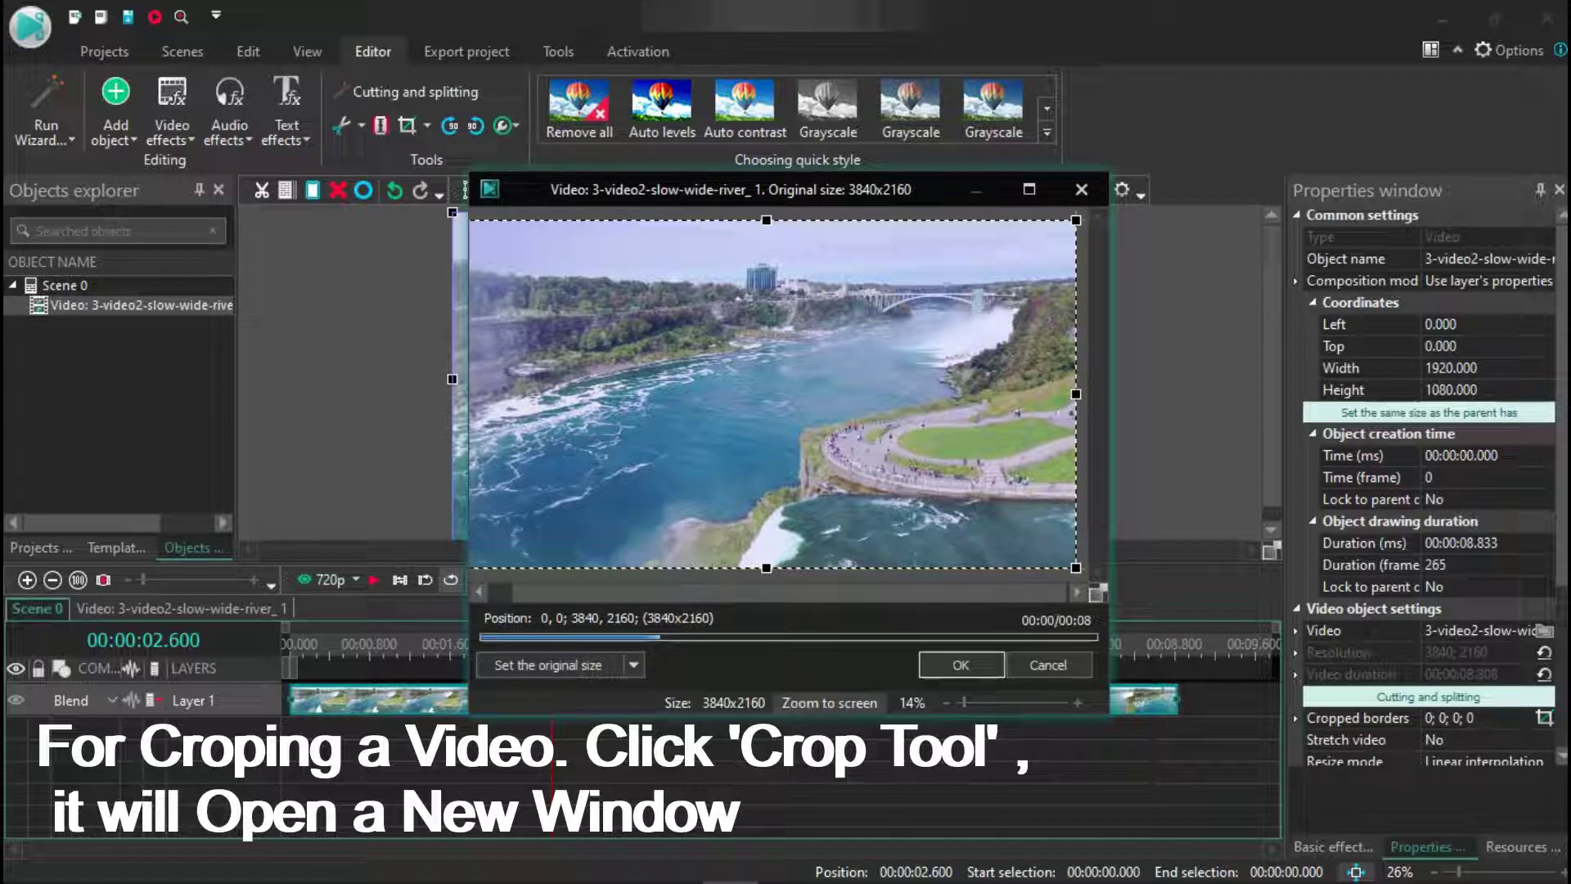
drag(1077, 568, 975, 463)
drag(471, 219, 573, 338)
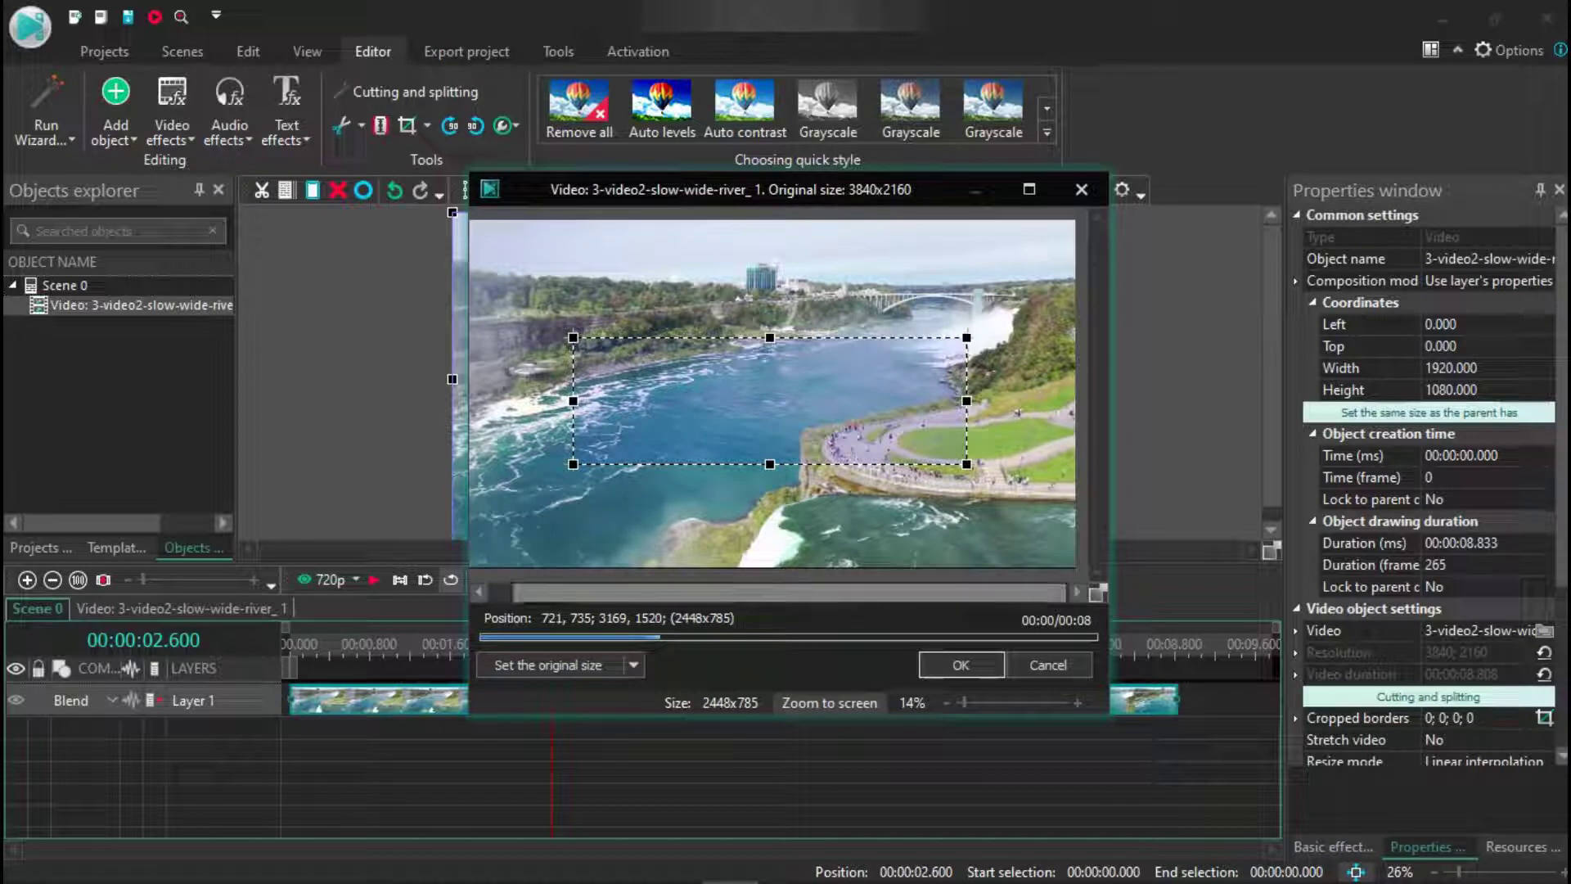
click(961, 664)
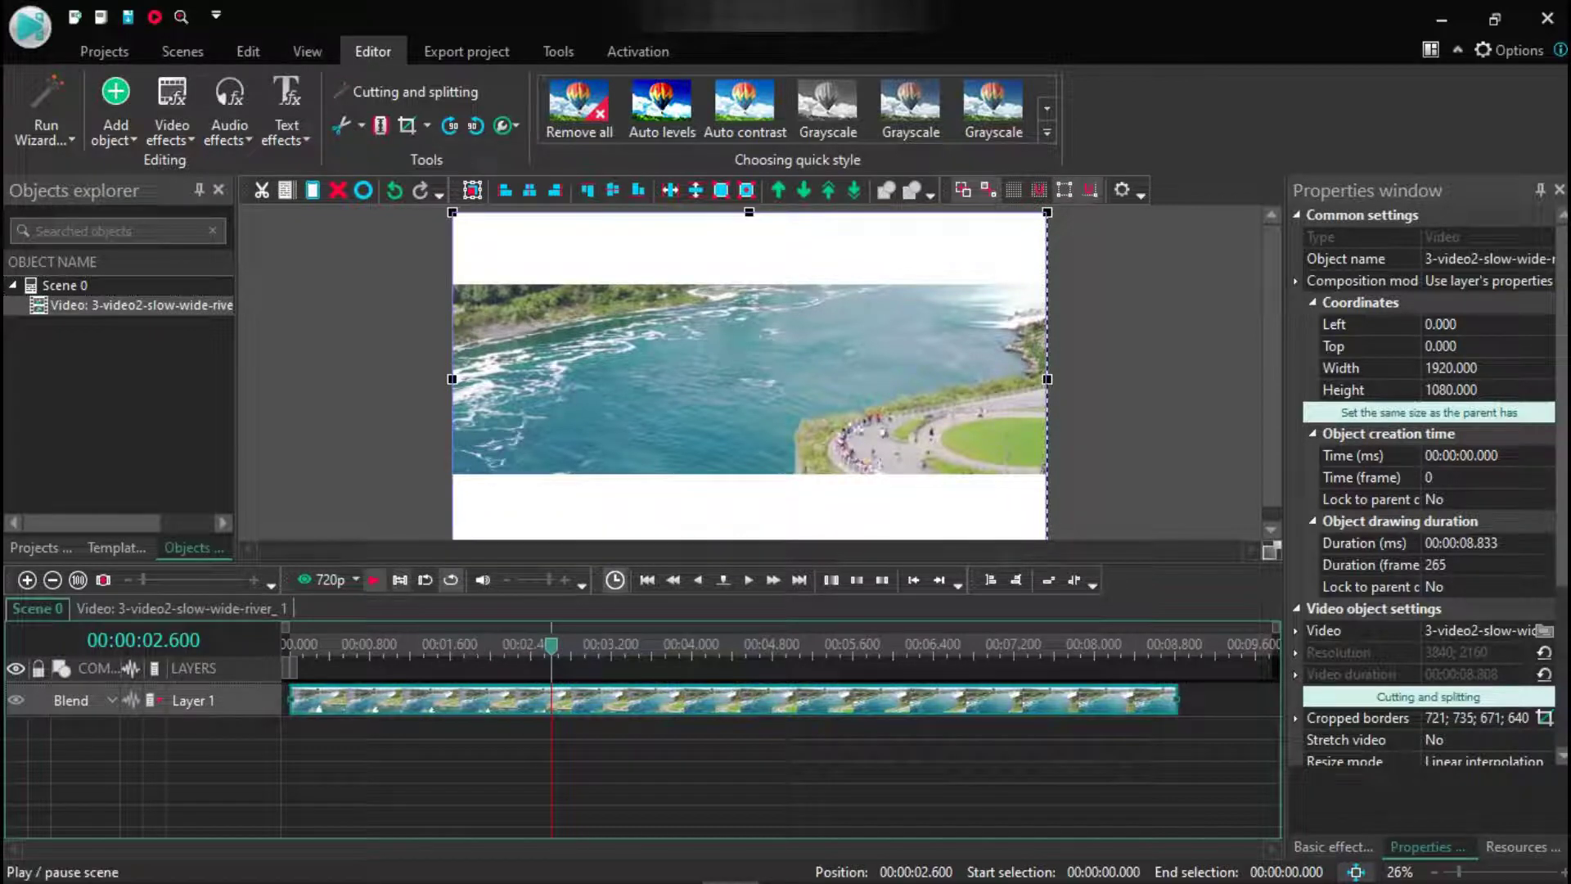
click(374, 579)
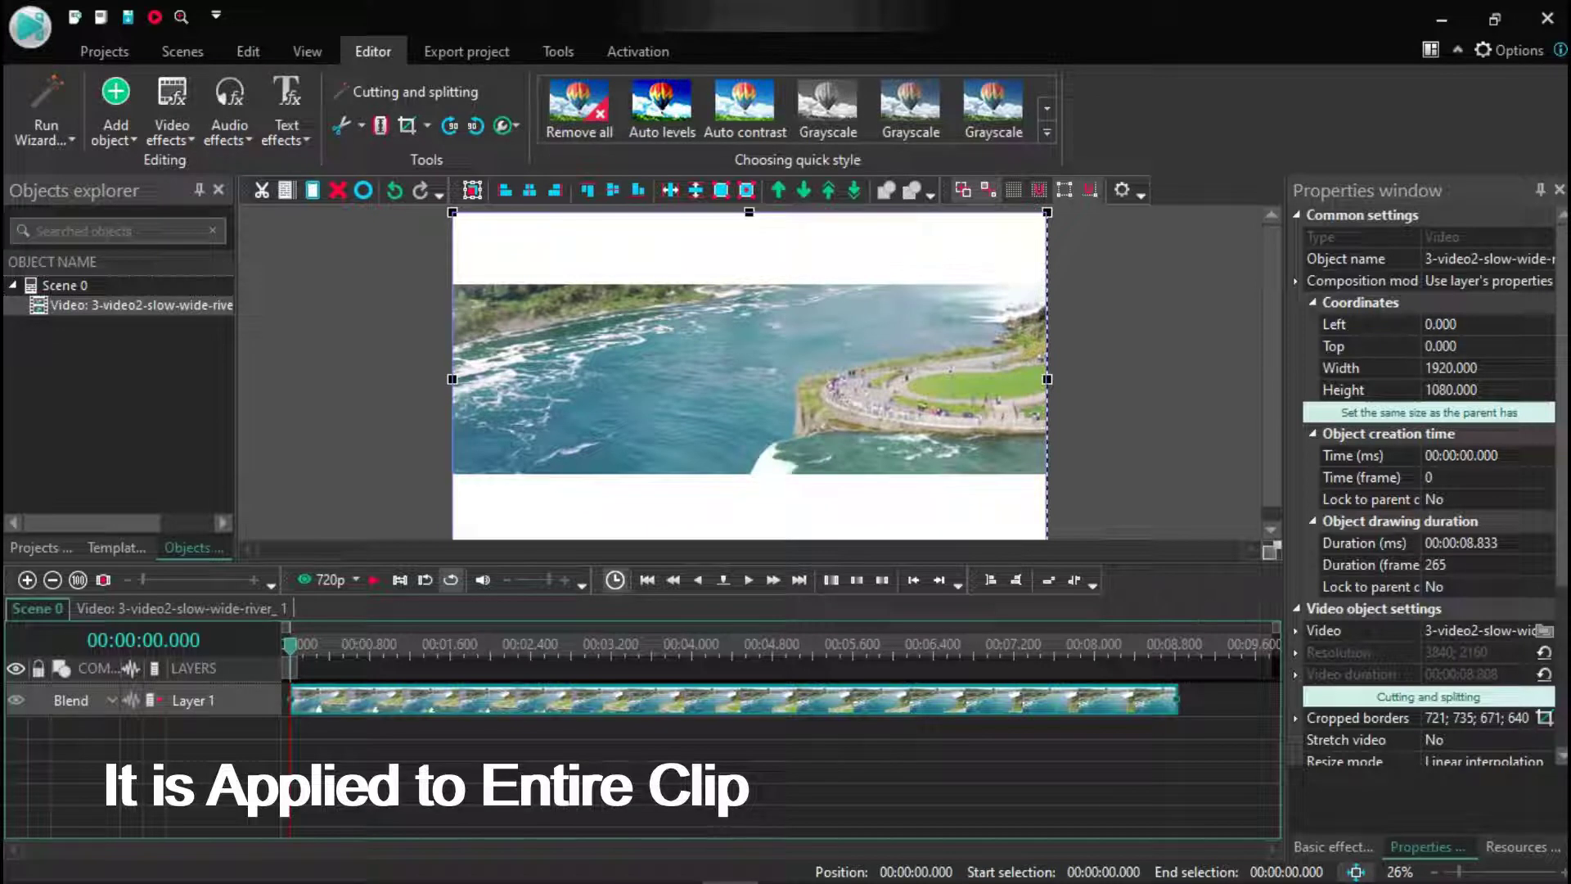
Undo the crop and try rotating the whole clip 90 degrees clockwise, restoring its original orientation.
click(393, 190)
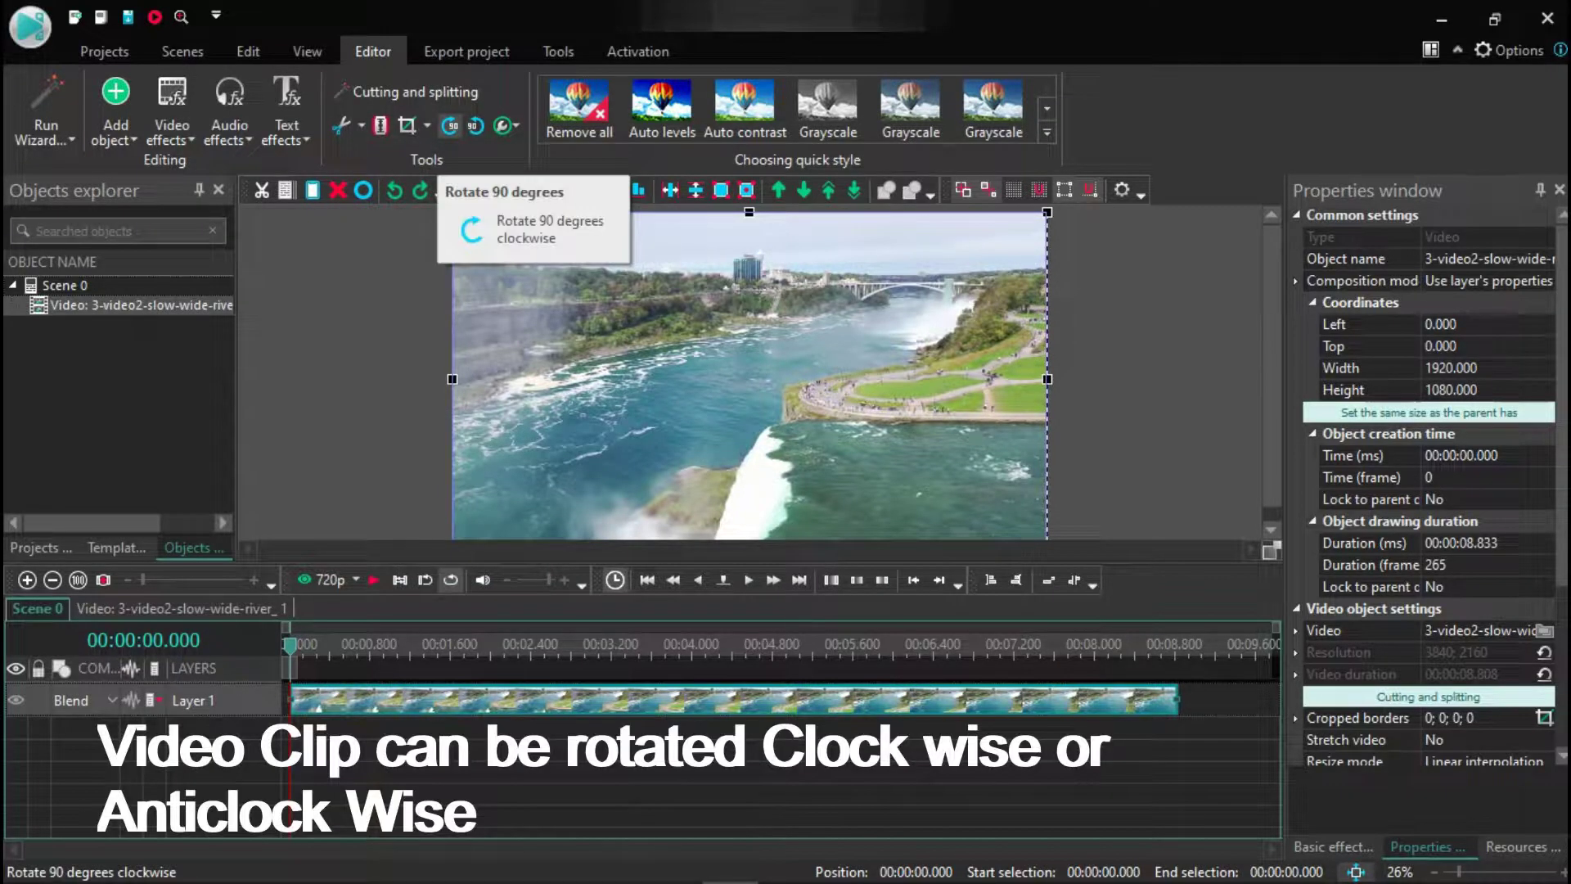
click(420, 190)
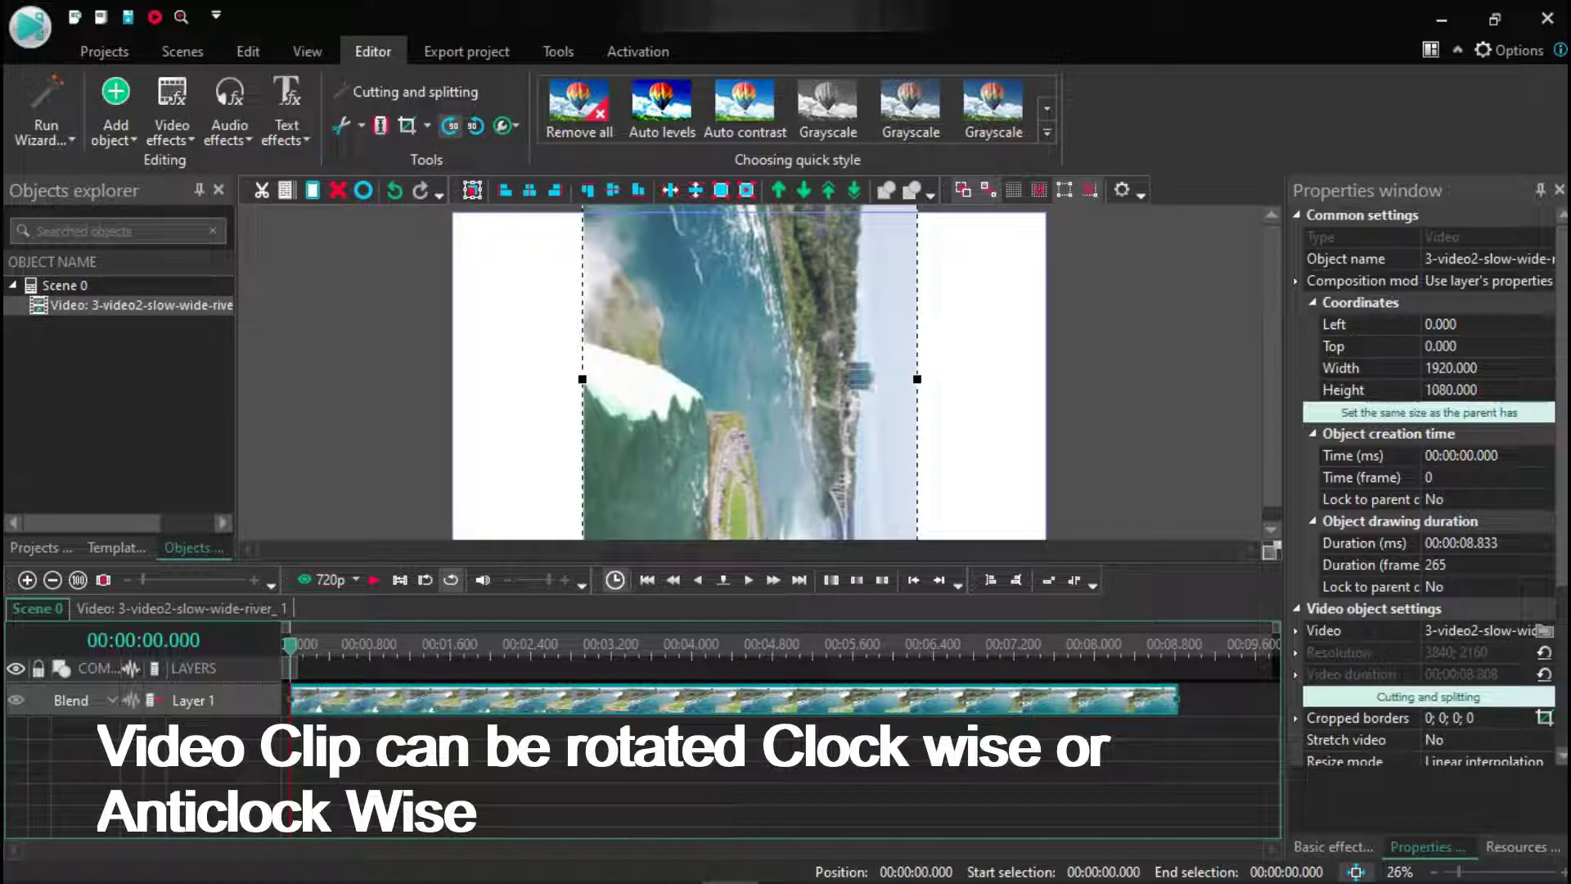
click(451, 125)
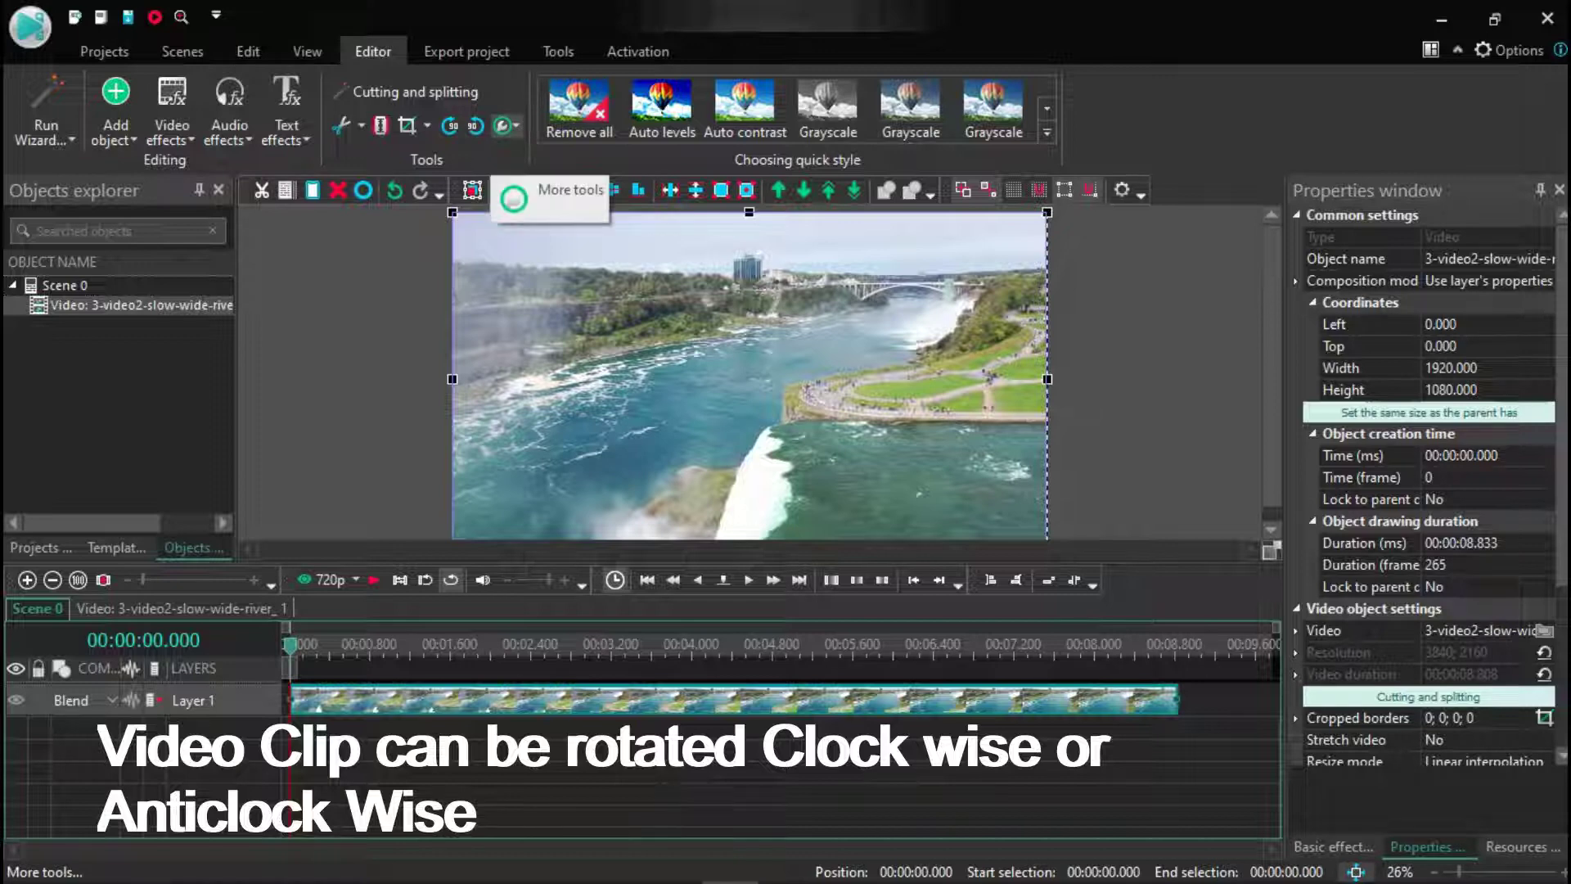
Try a horizontal flip and a vertical flip on the river clip, undoing each one.
click(503, 125)
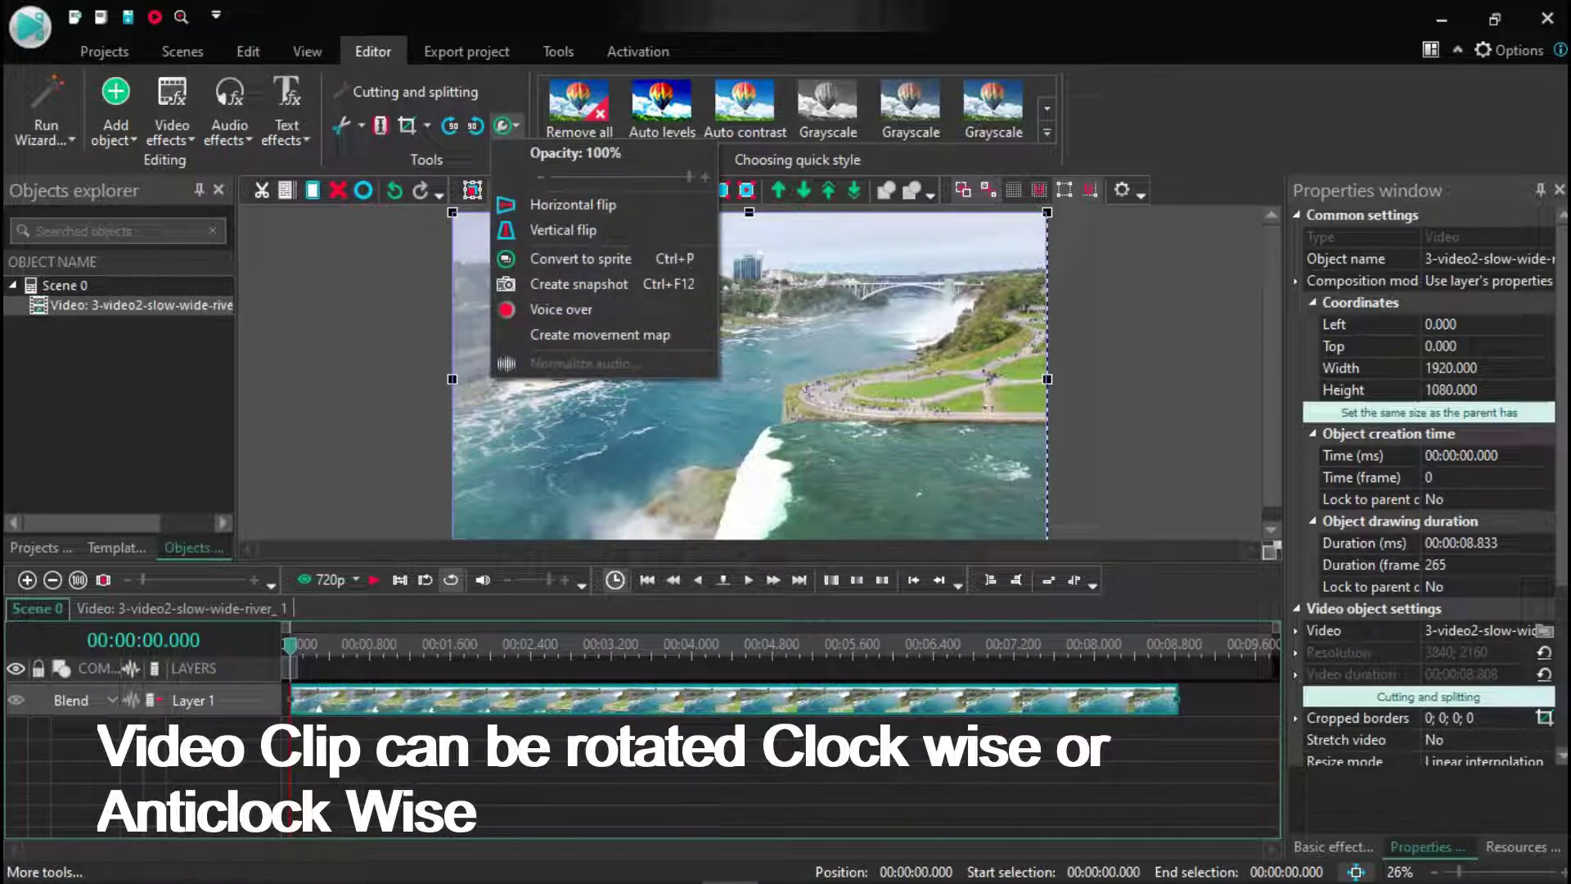
click(572, 204)
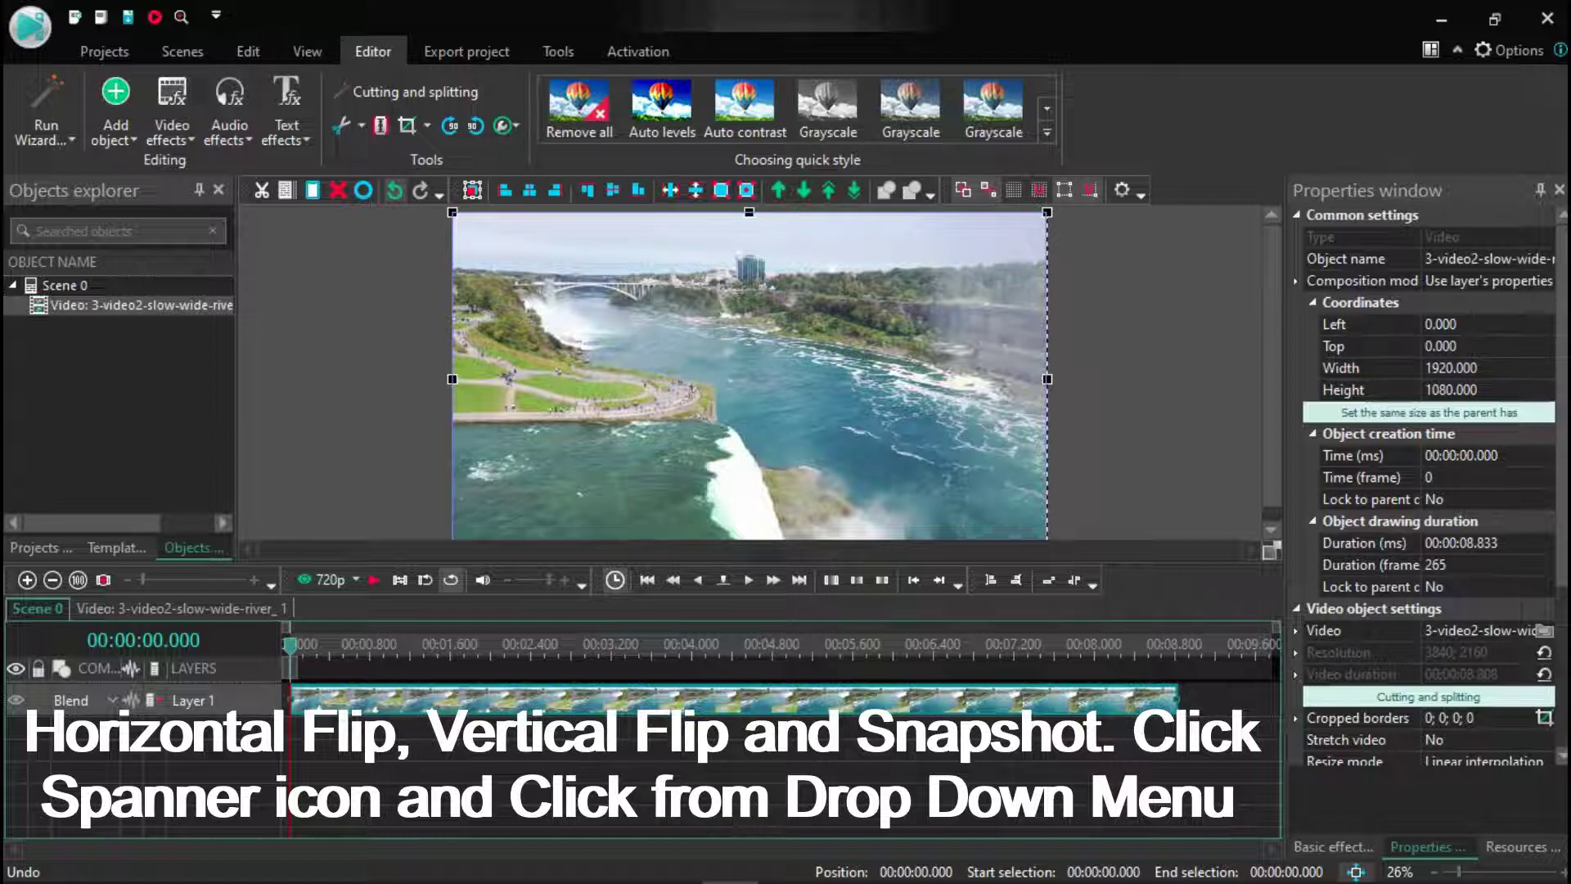
click(394, 191)
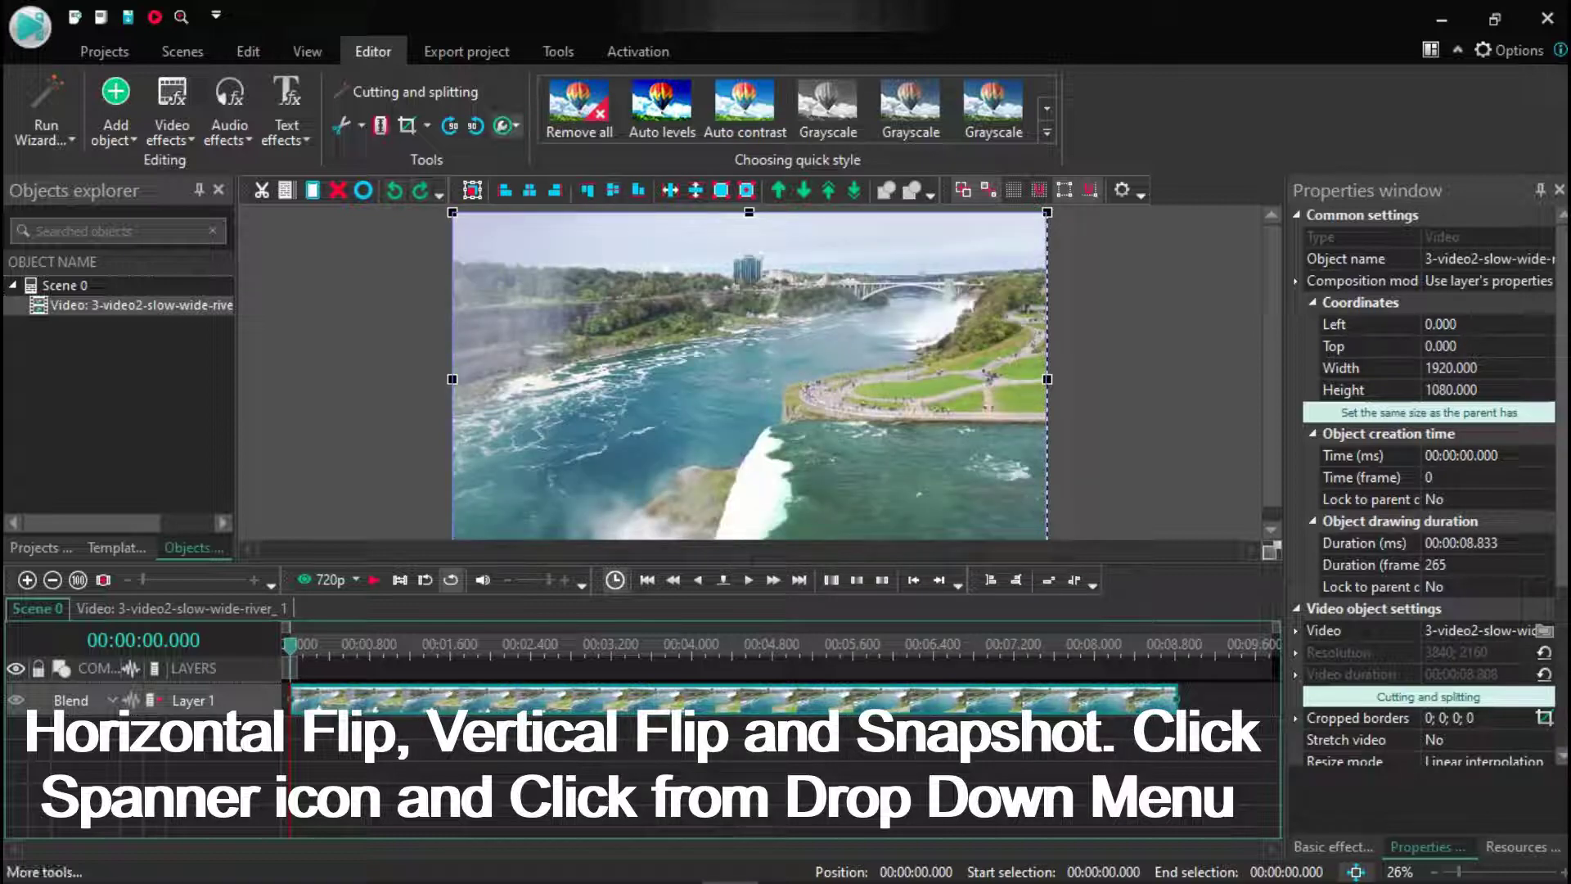
click(505, 126)
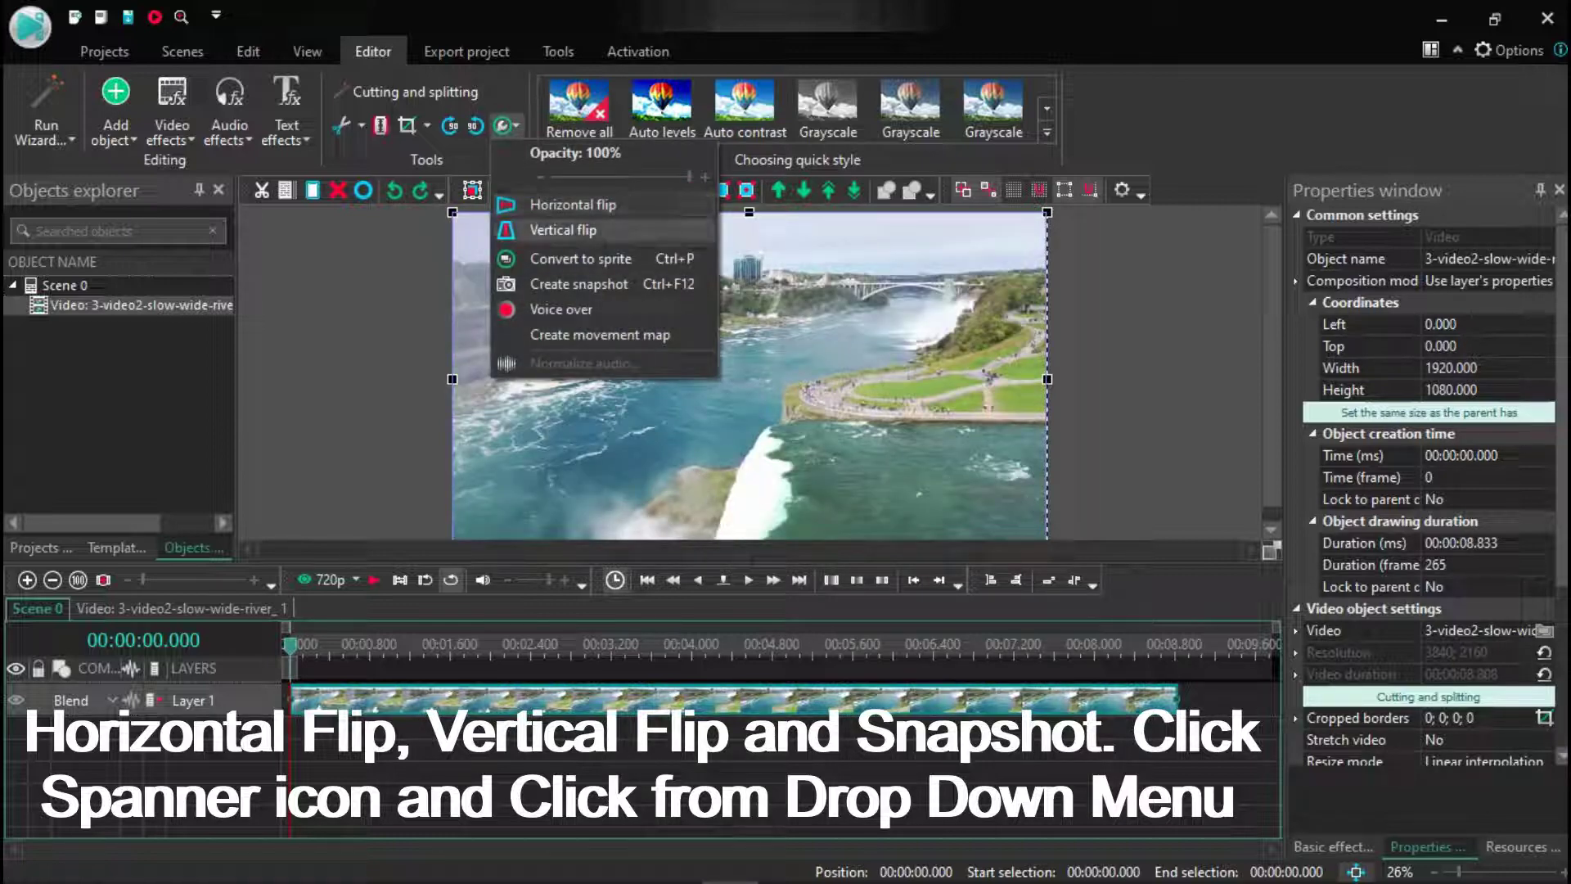
click(563, 230)
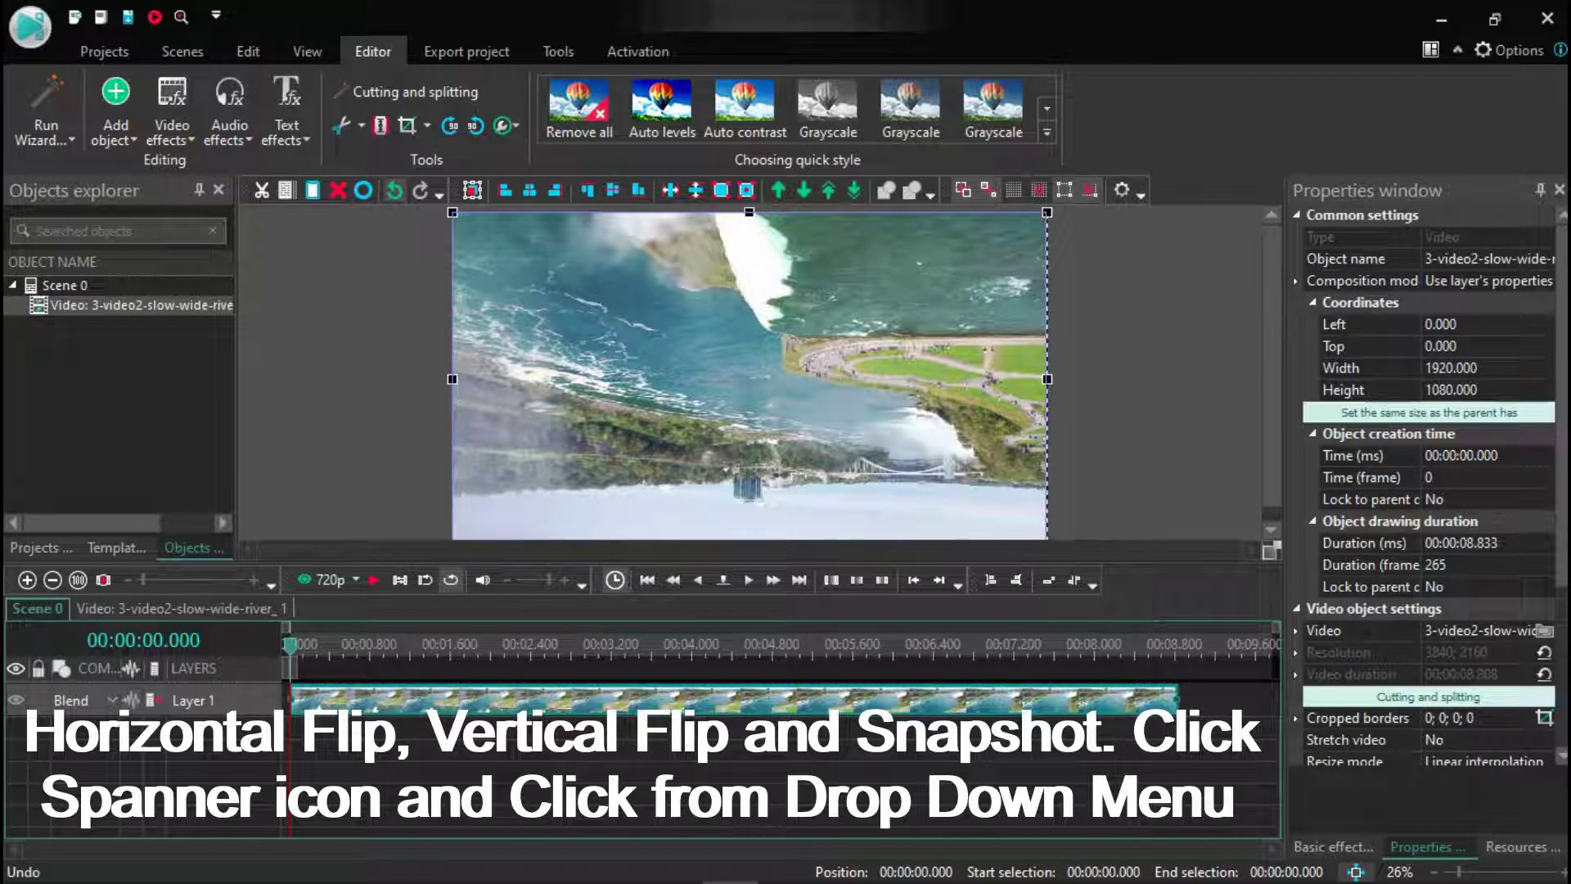
click(395, 189)
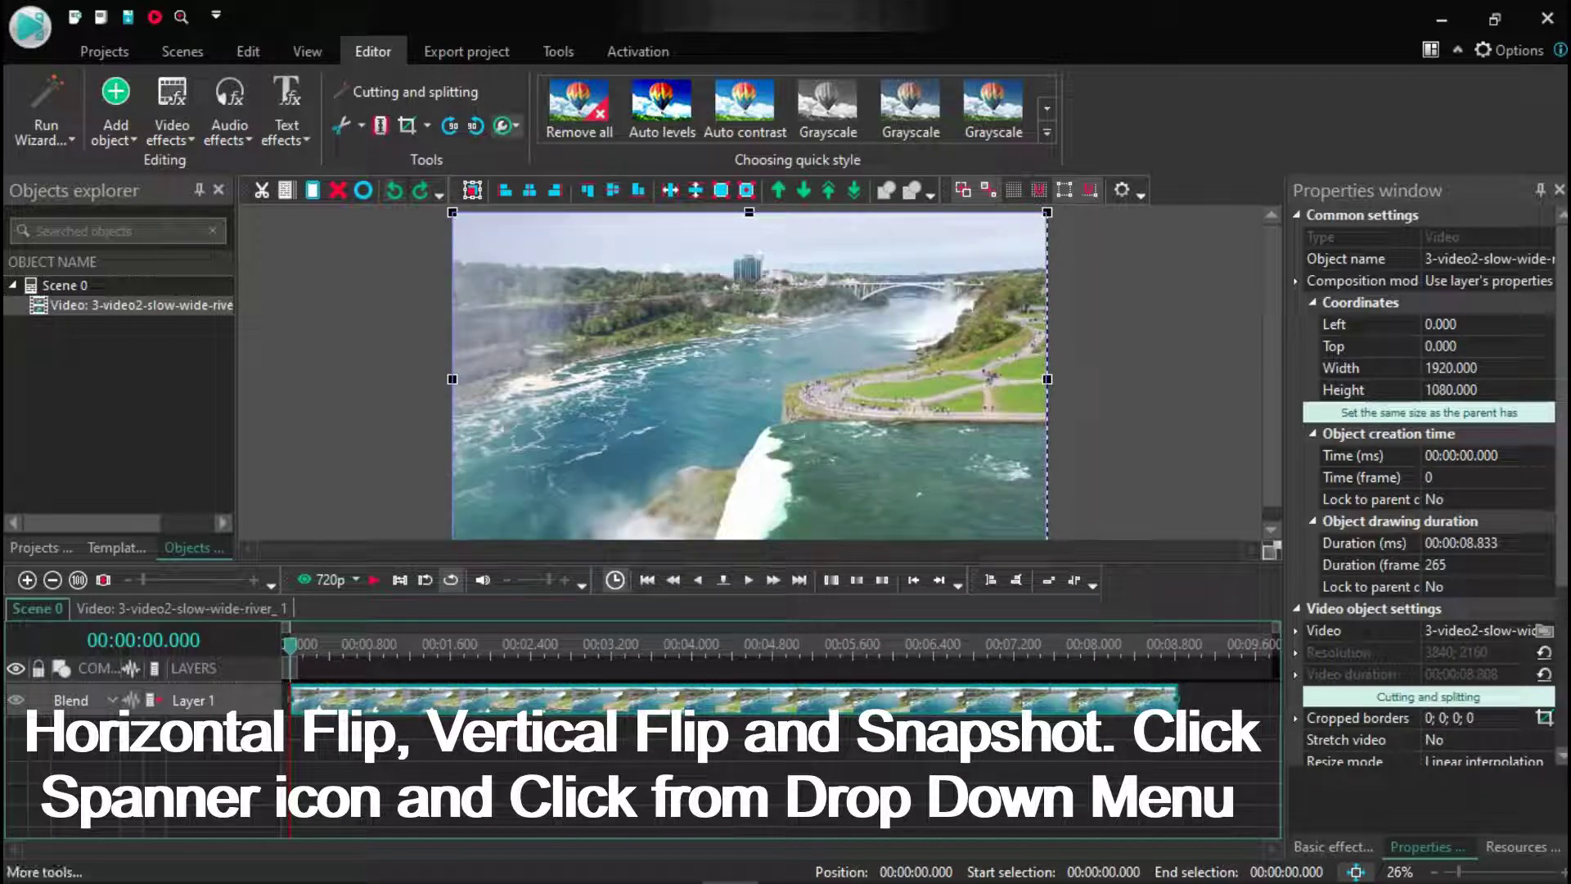
Create a snapshot of the river clip at 00:00:00.000 and export the snapshot image from the project resources.
click(505, 125)
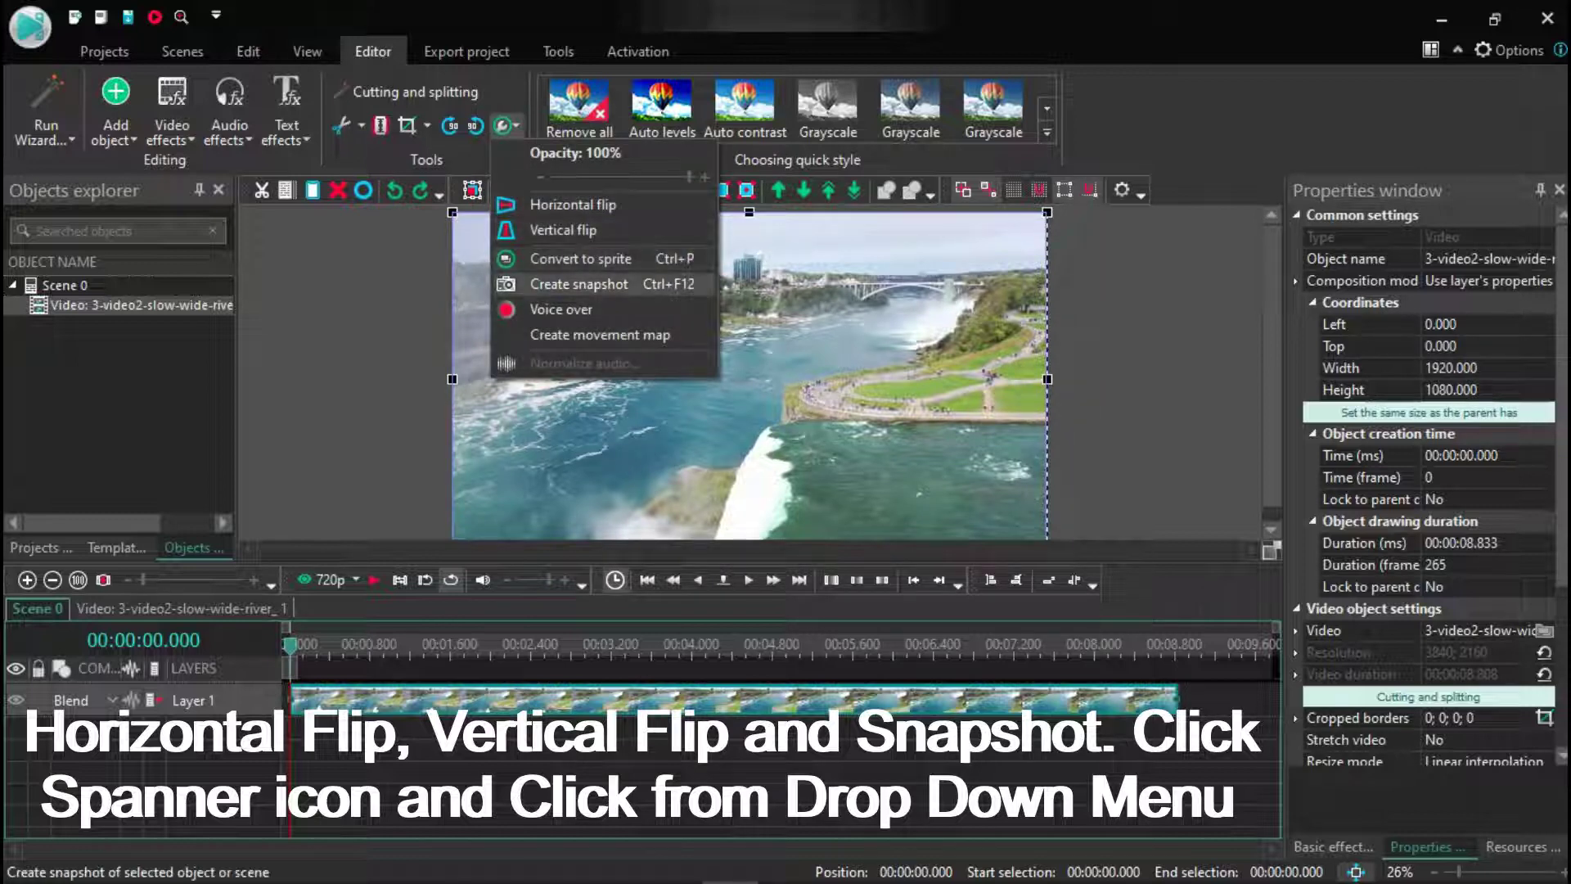
click(580, 284)
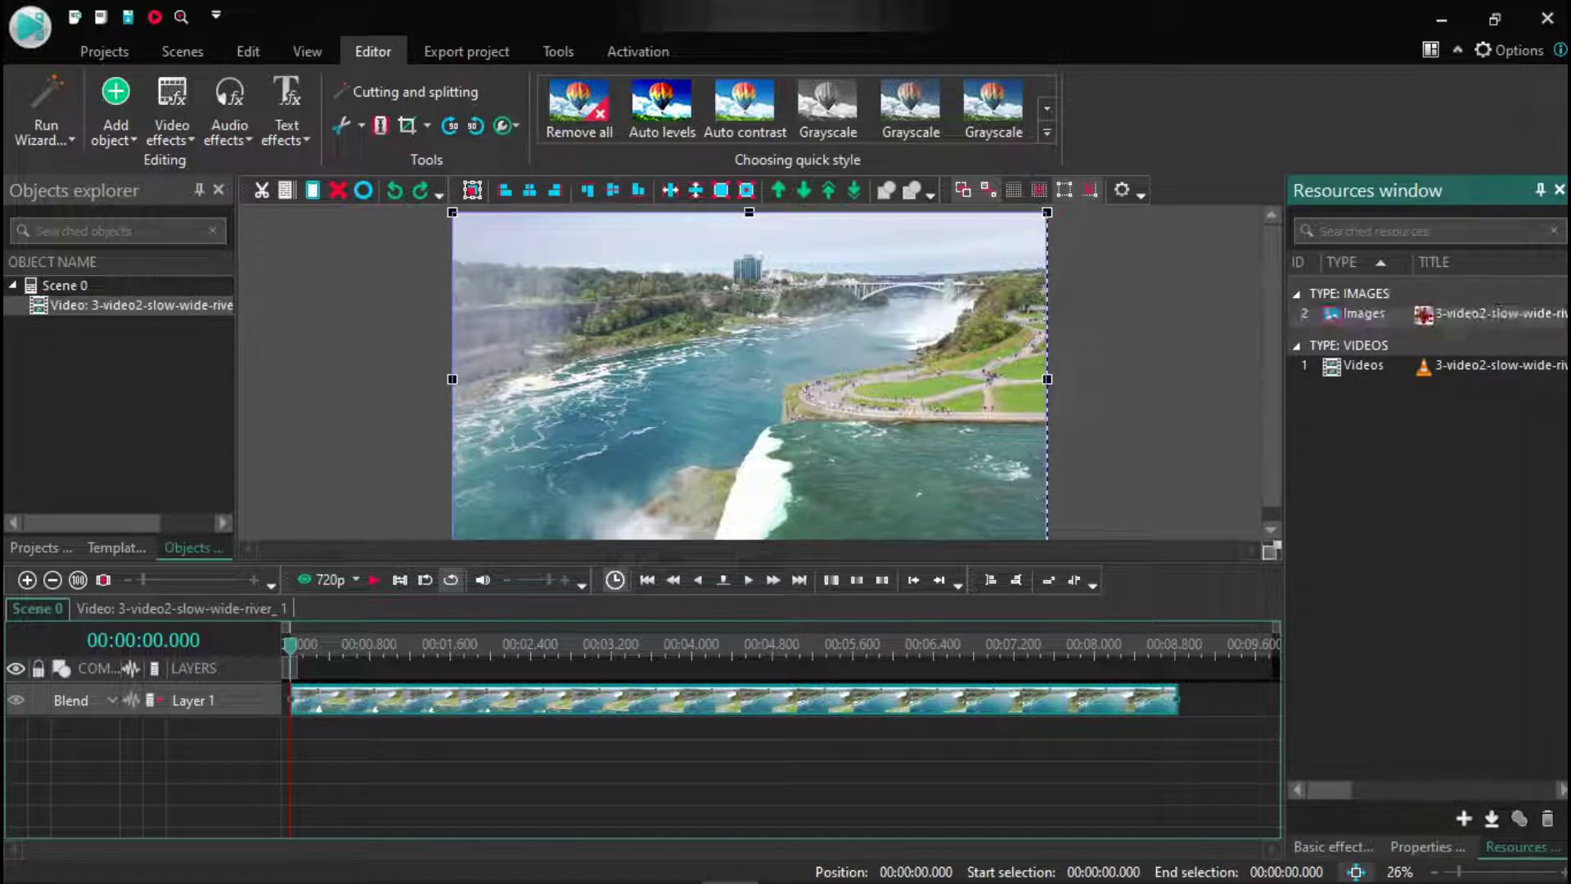
right_click(1424, 314)
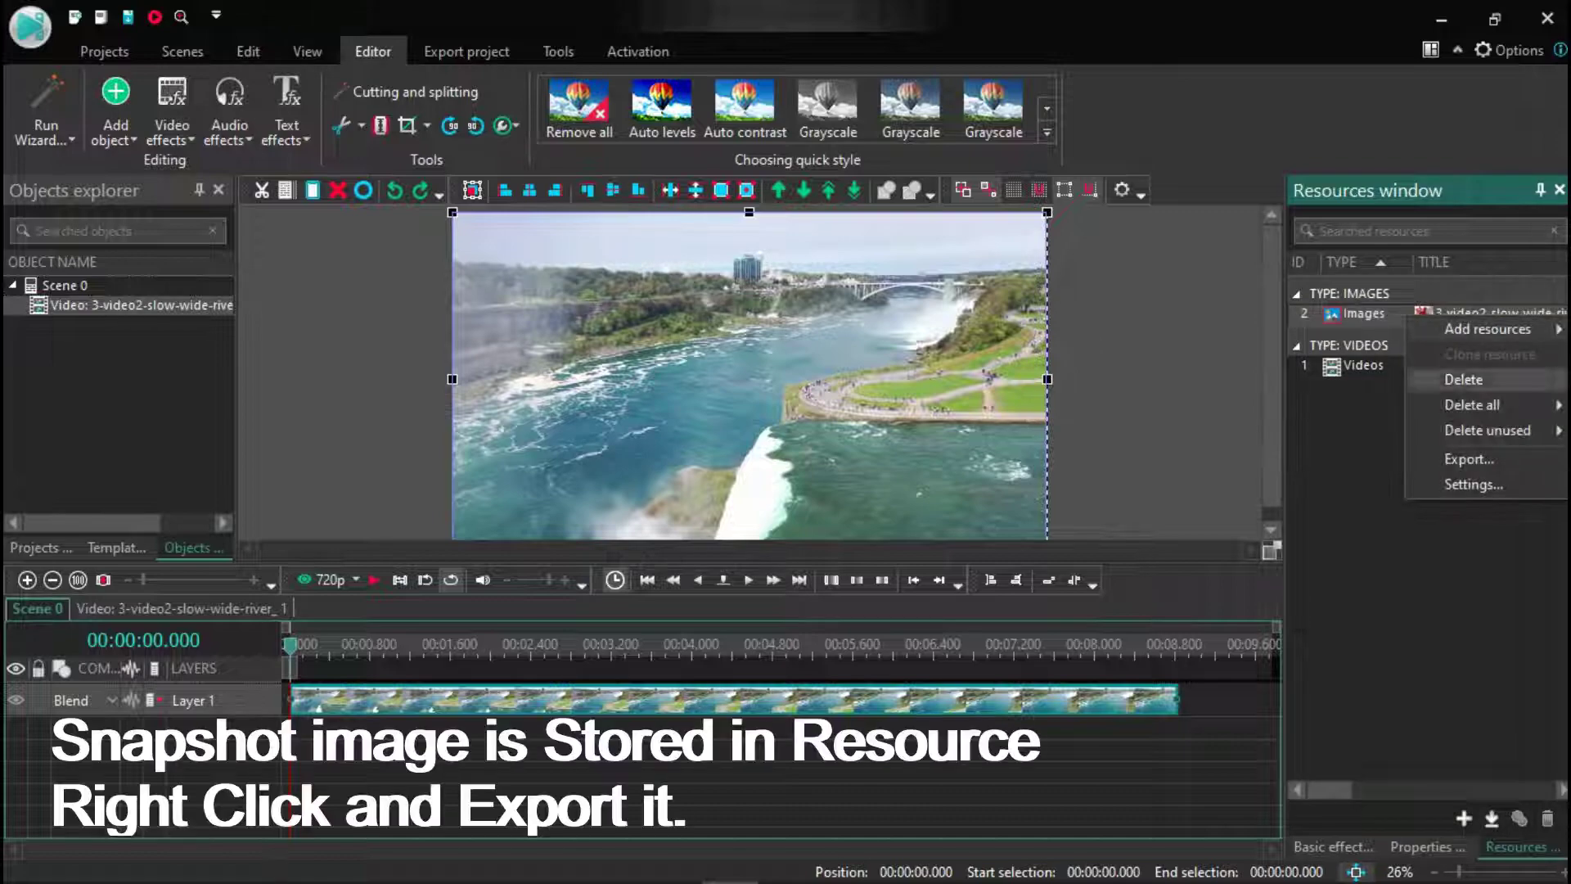
click(1469, 459)
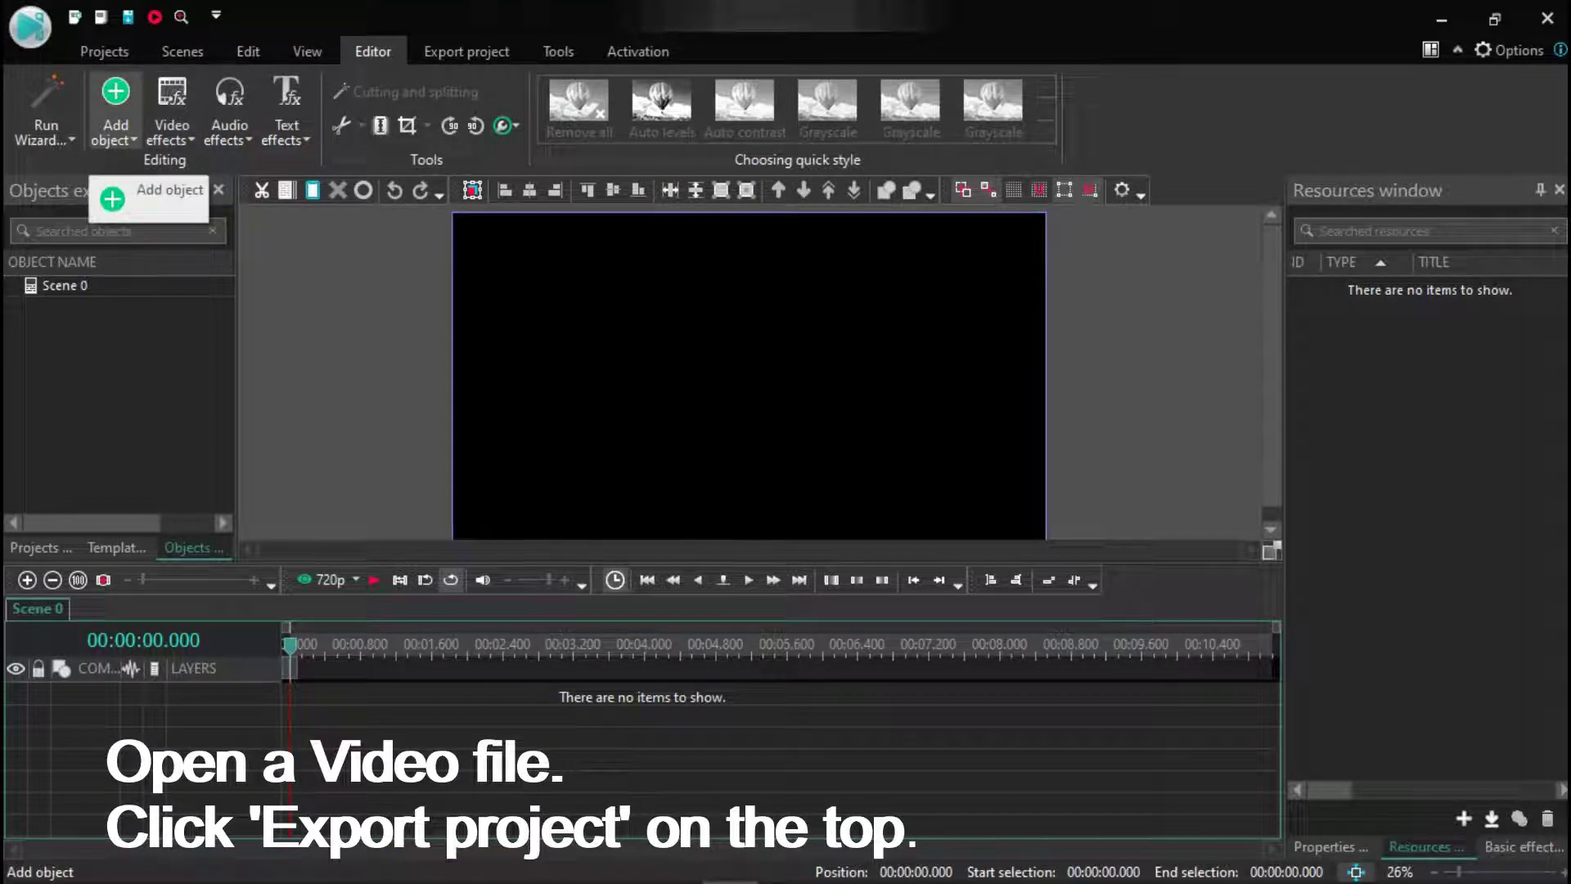
Add the video 3a-video-fast-river.mp4 from the cursor position on a new layer, and preview it before returning the playhead to the start.
click(116, 131)
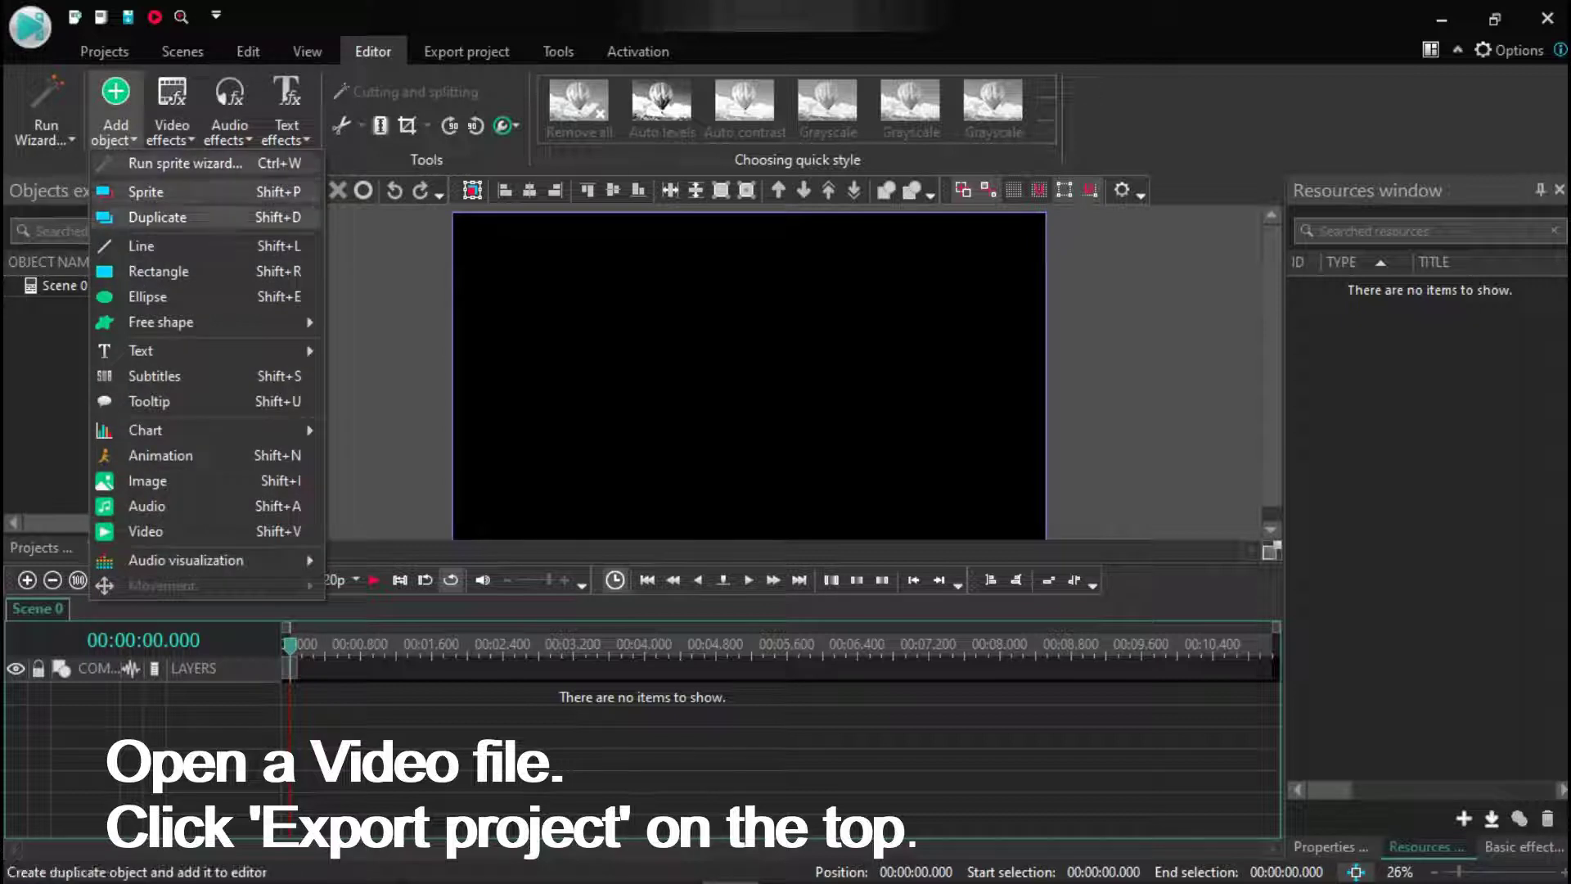
click(146, 531)
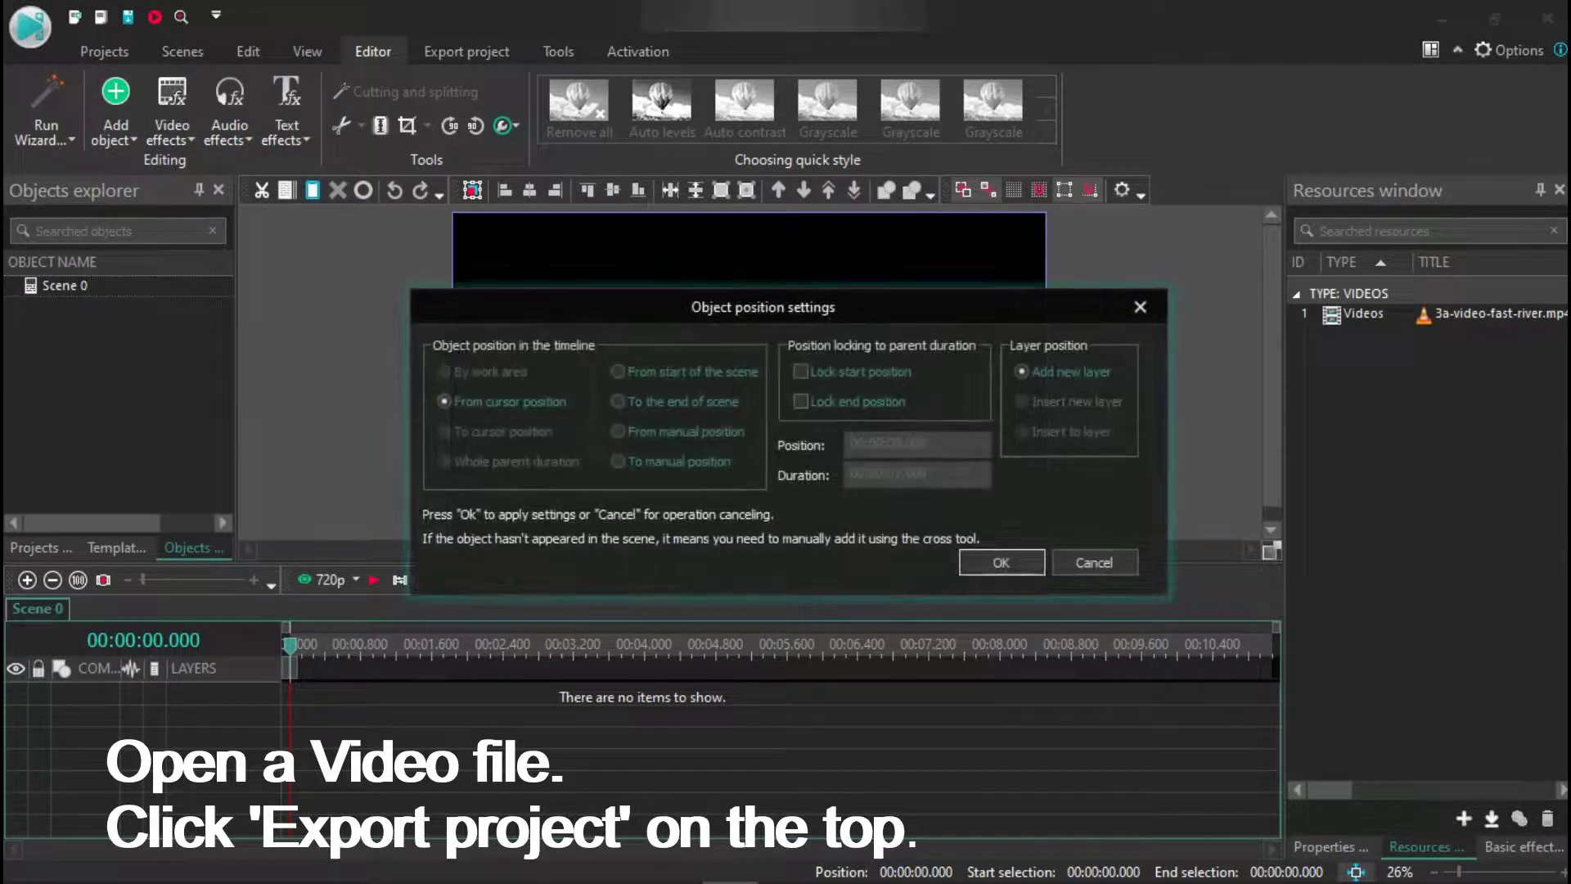
click(1001, 563)
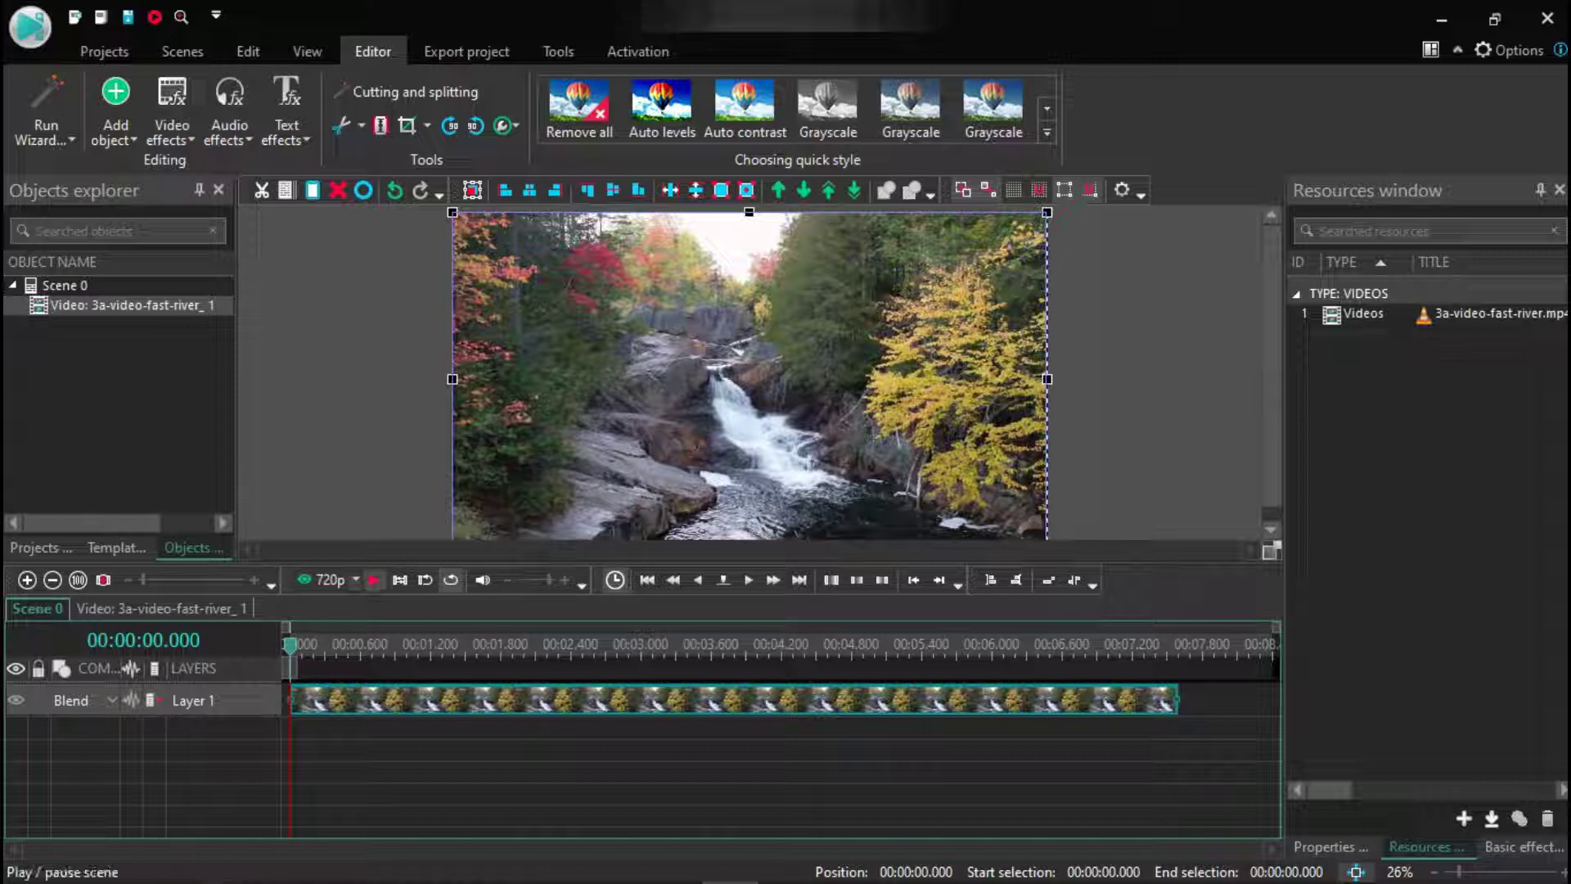
click(374, 579)
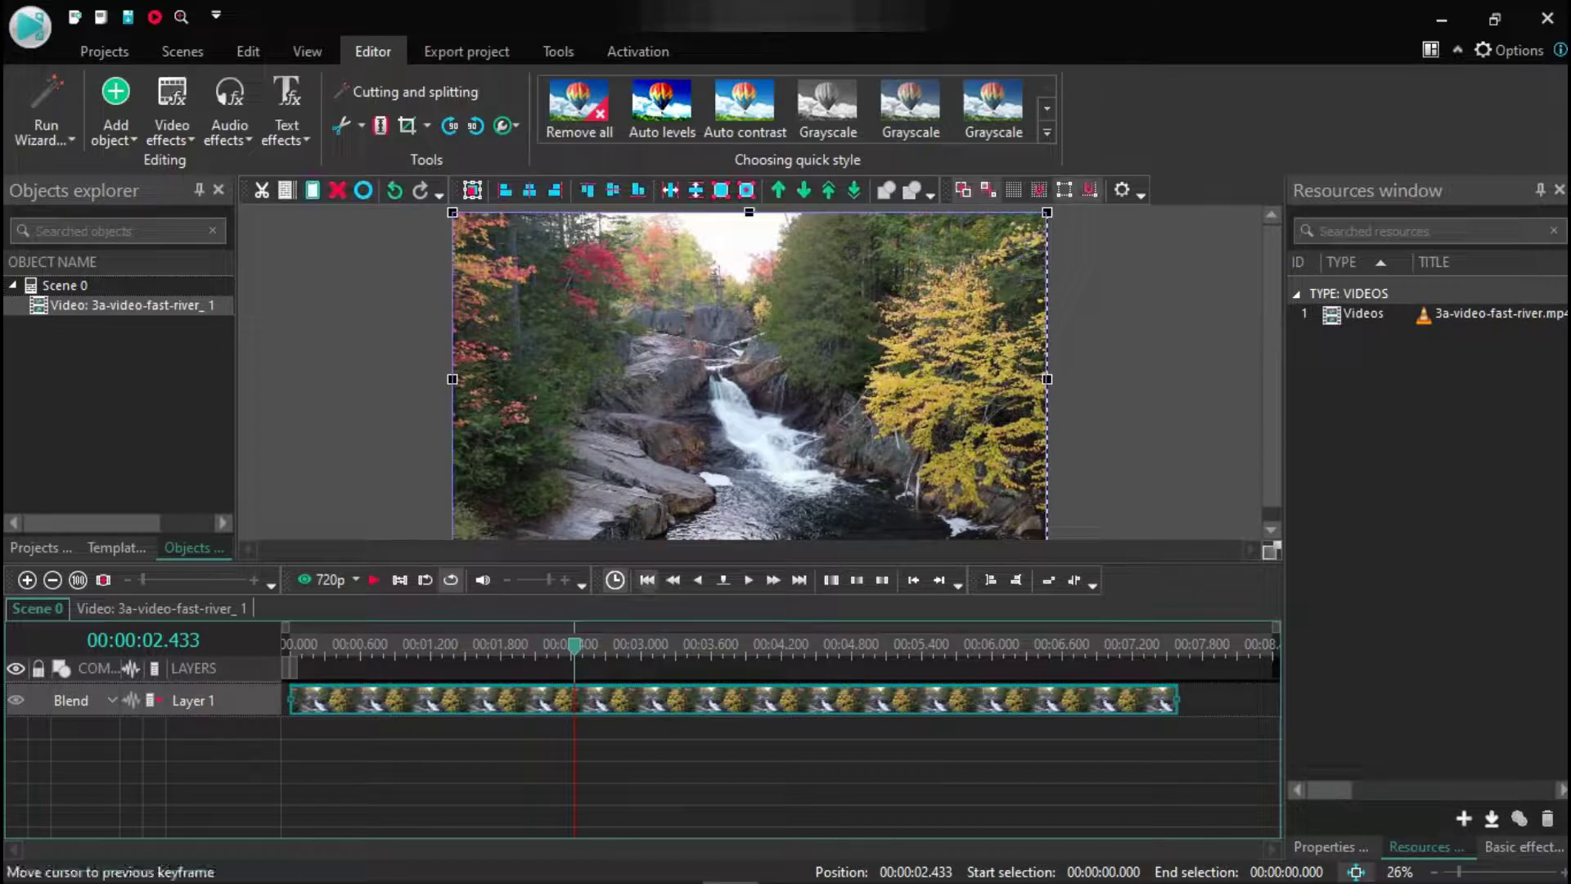
click(647, 580)
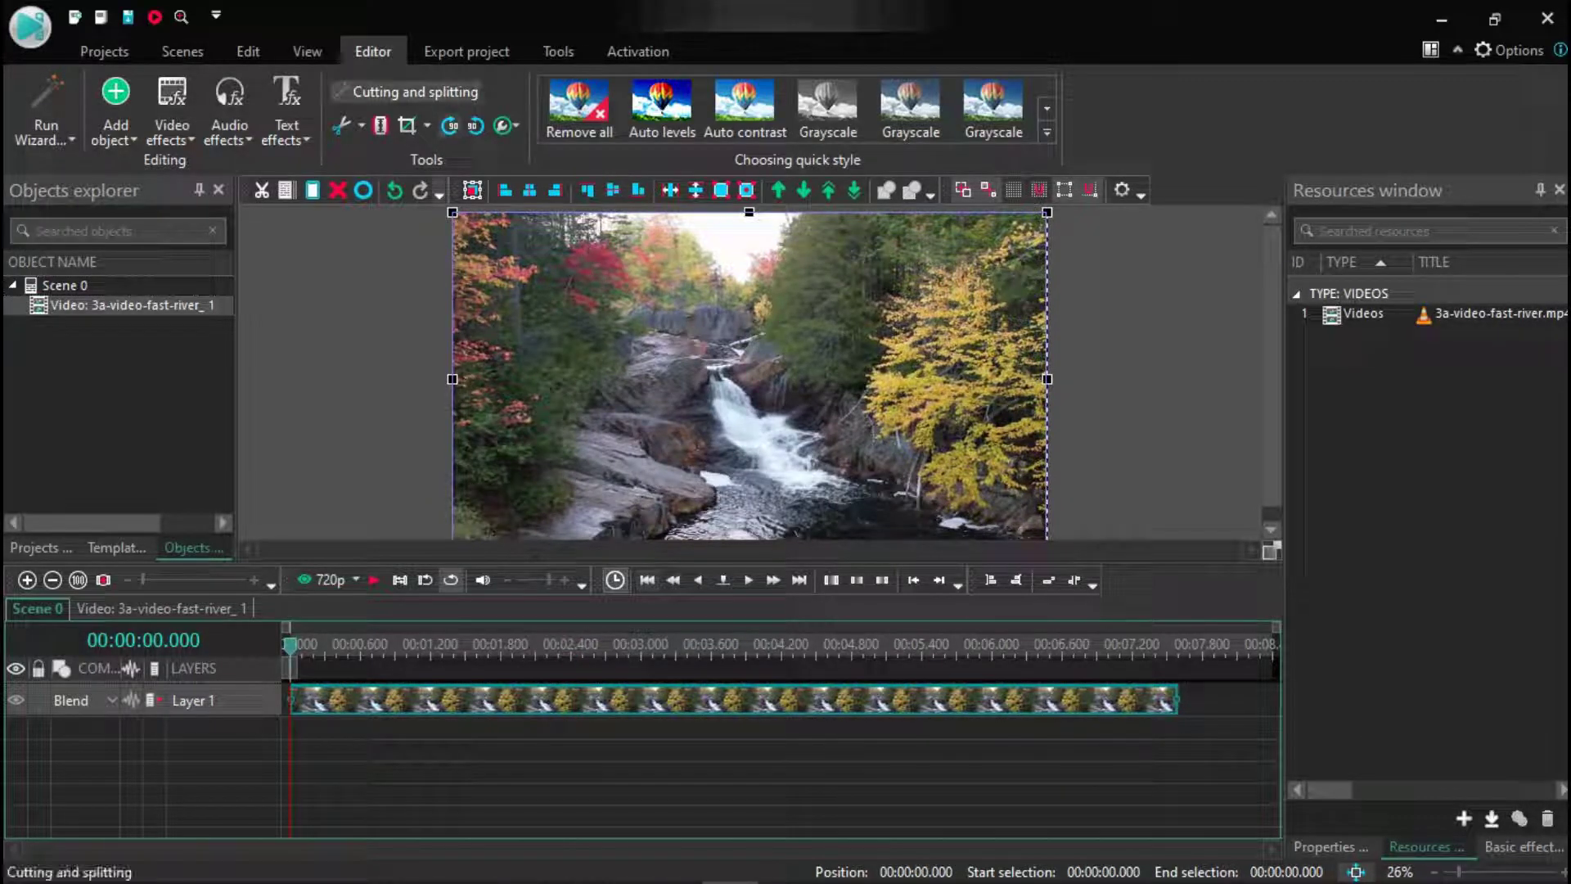
Set the project export to MOV with the H.265 / HEVC Hardware Accelerated profile, keeping the NVidia Ultra Quality preset.
click(466, 51)
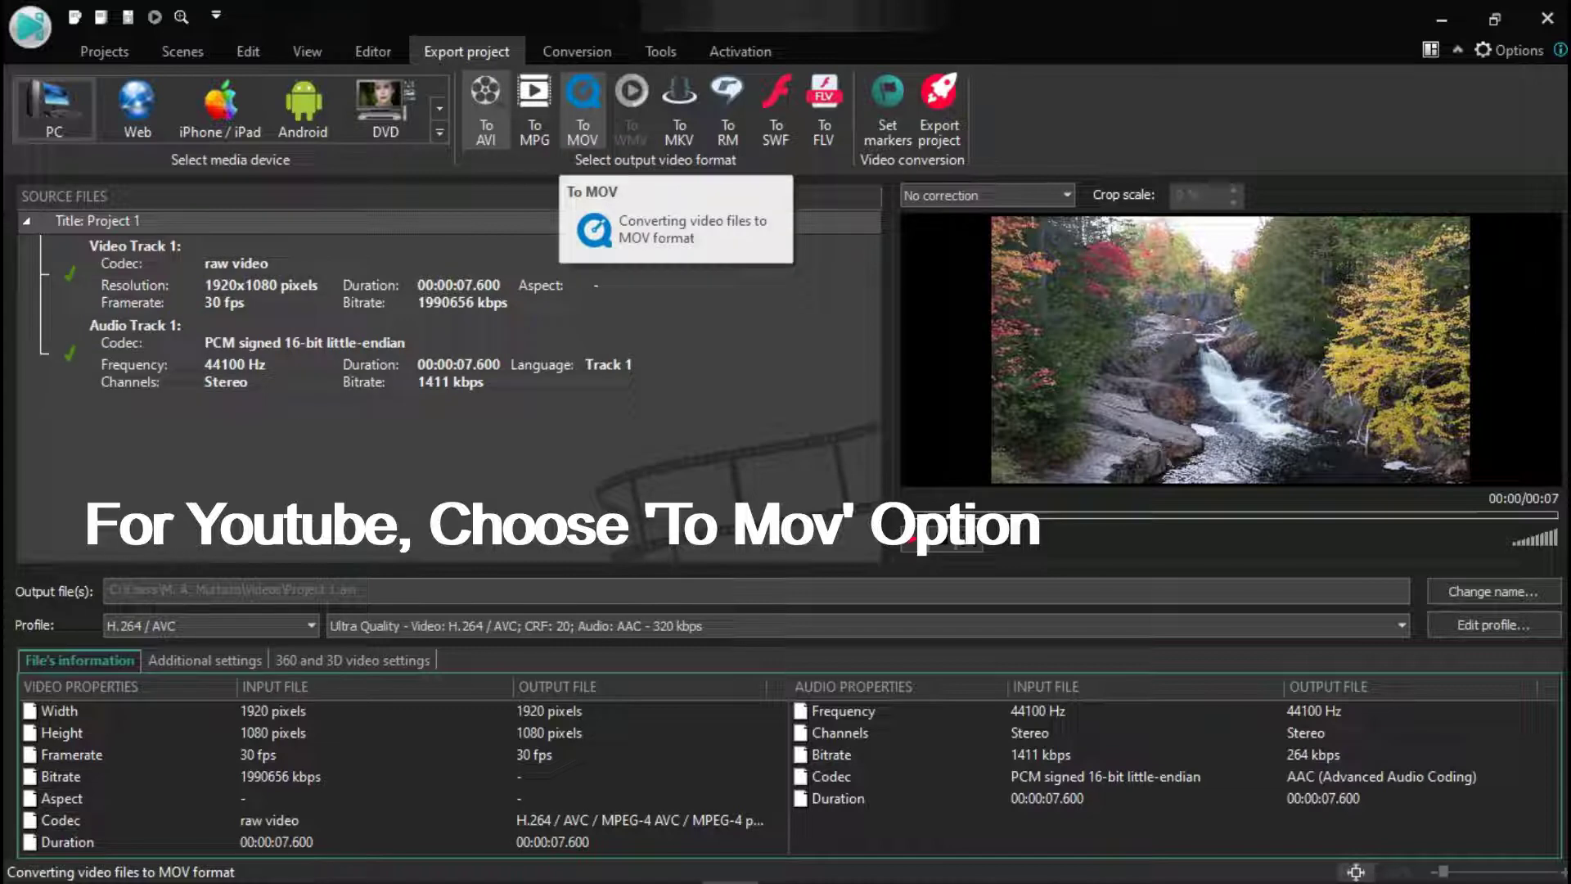
click(583, 107)
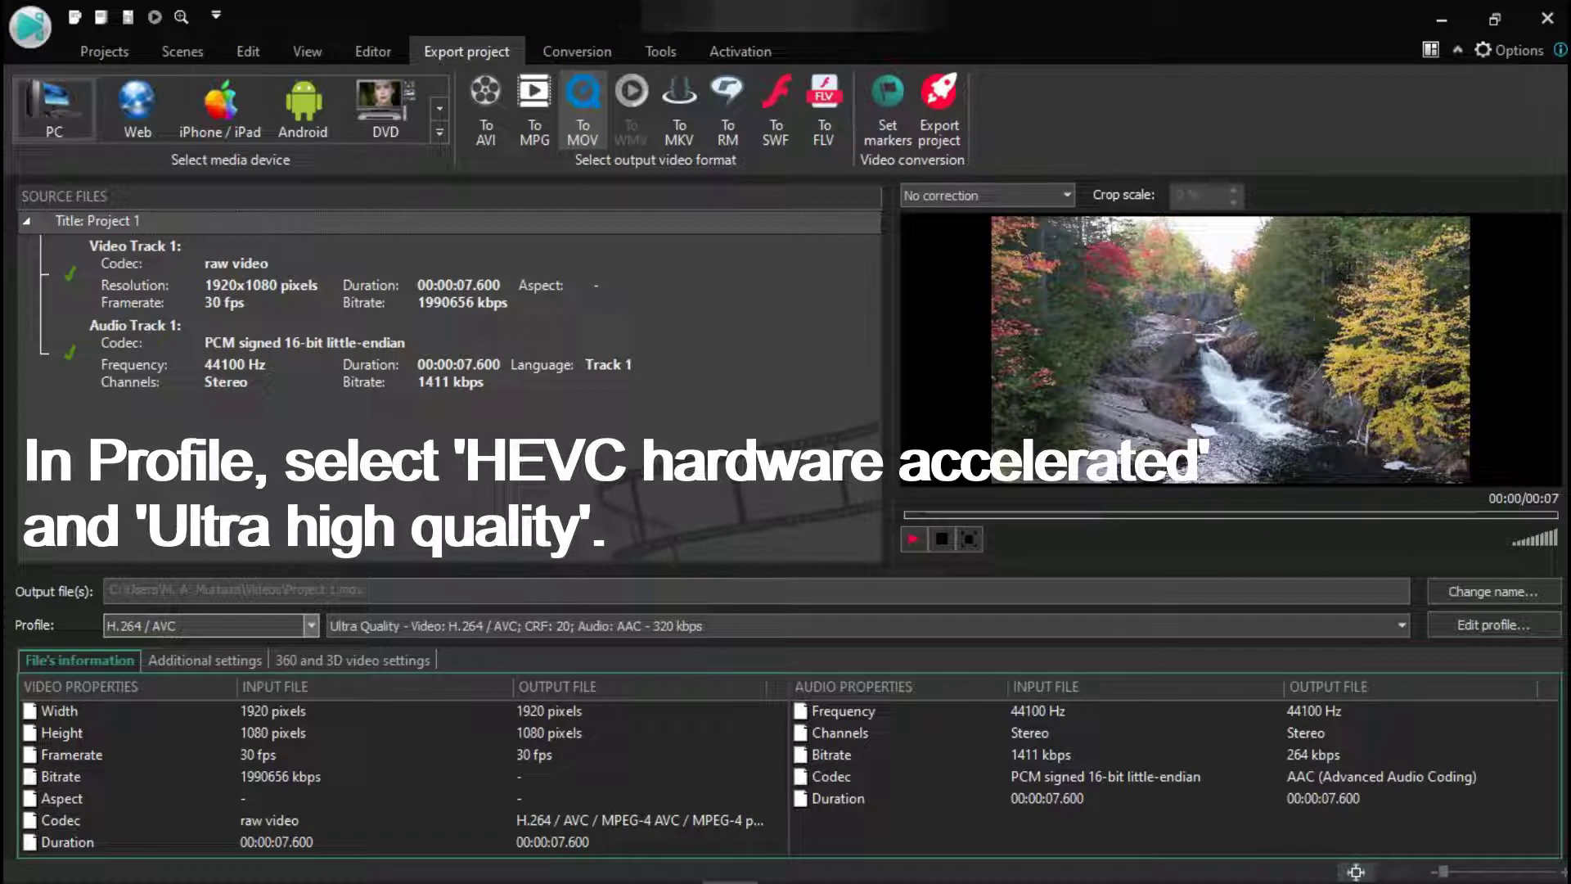
click(311, 626)
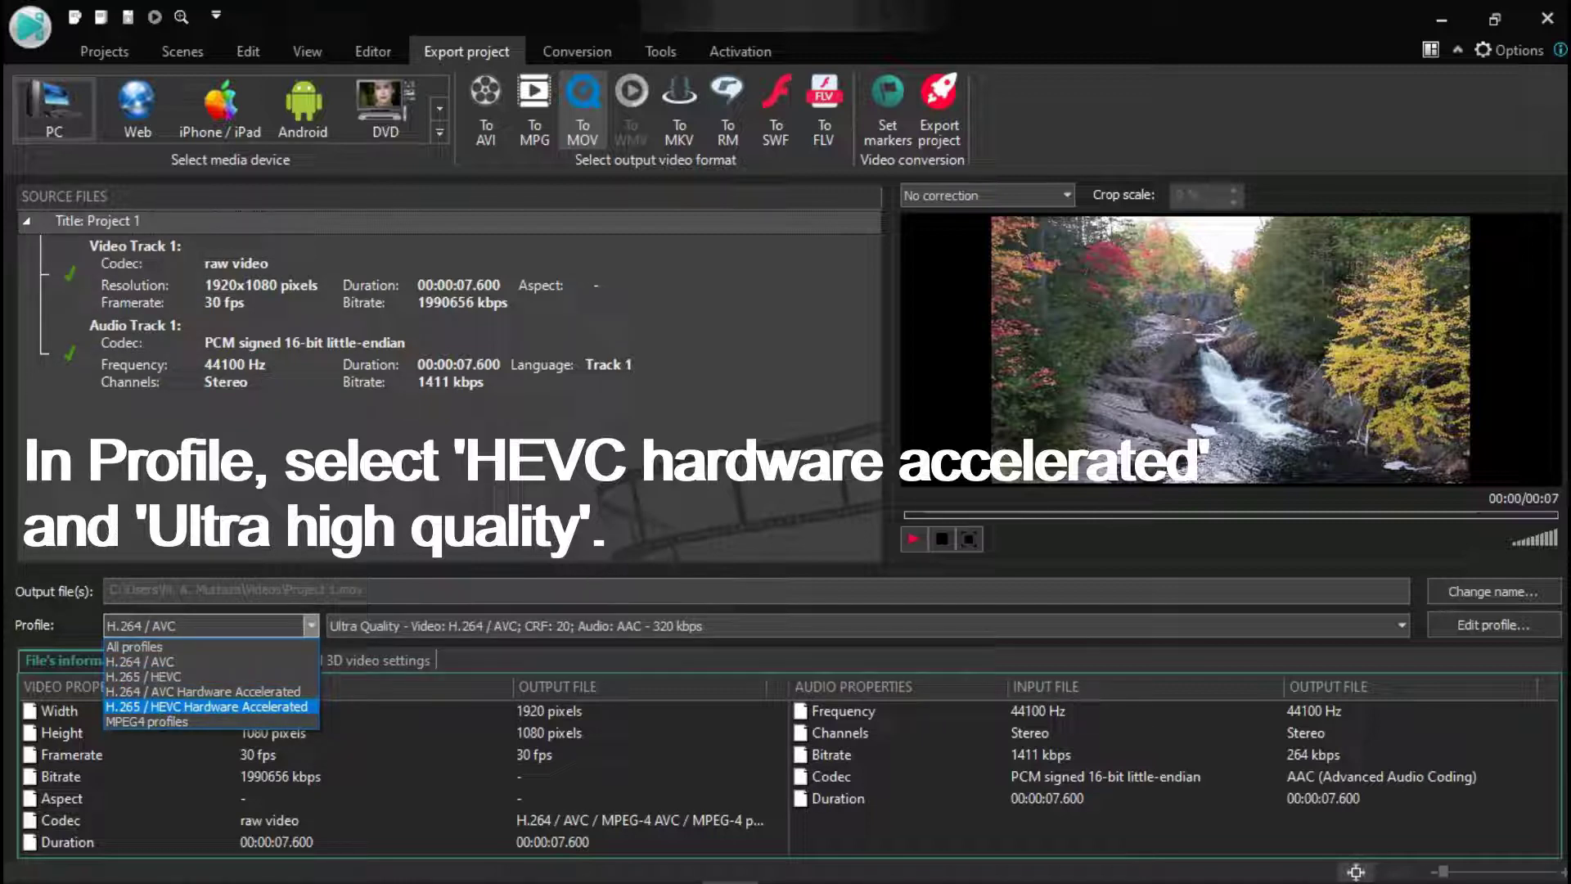
click(206, 706)
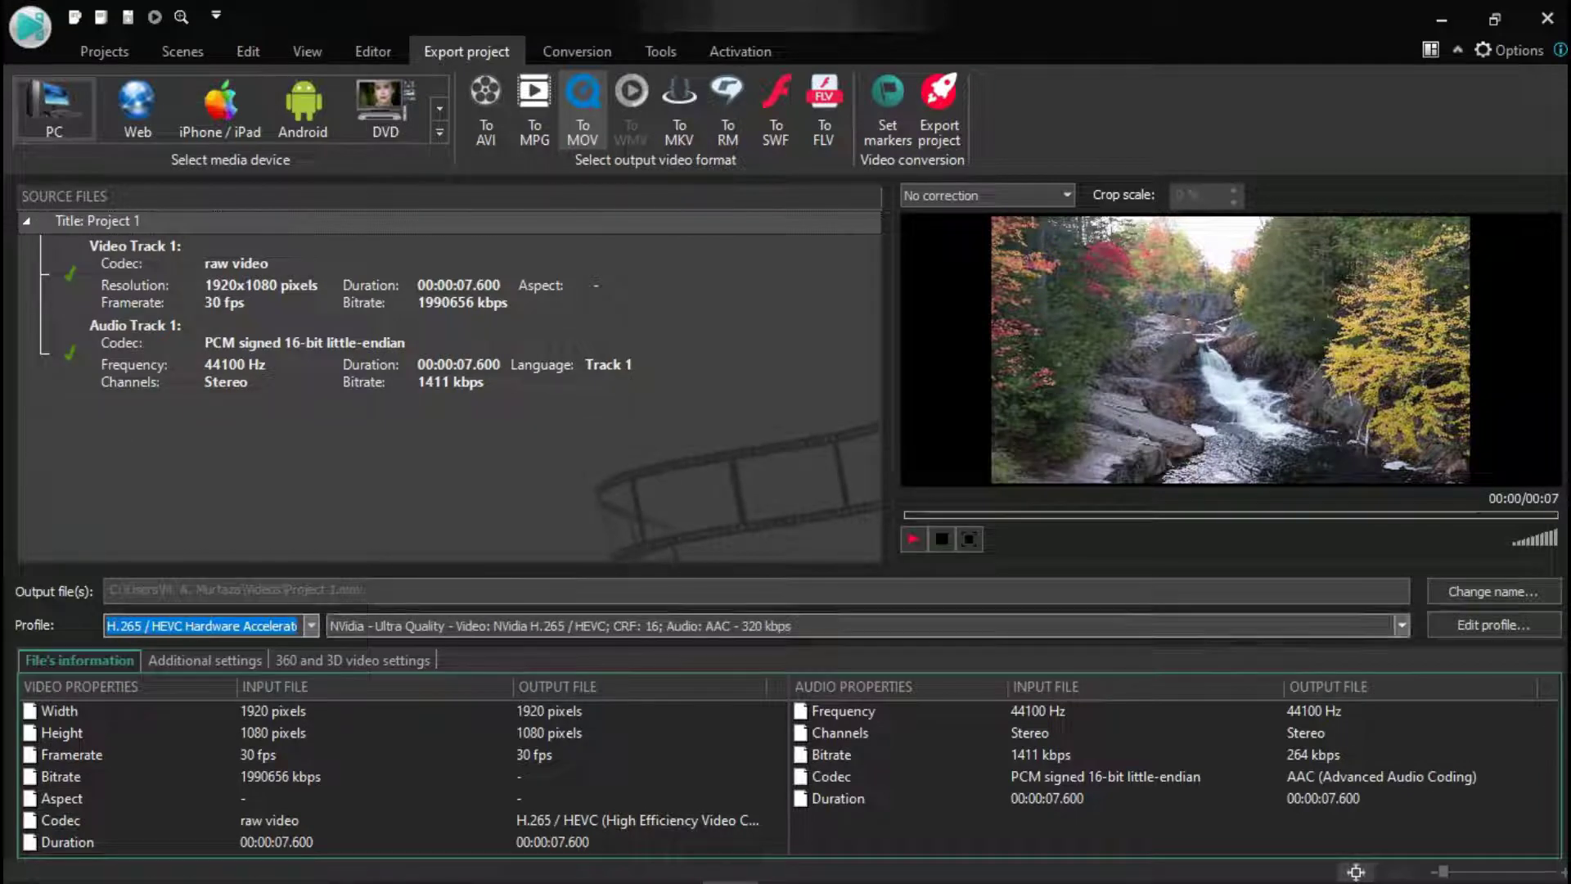
click(1402, 625)
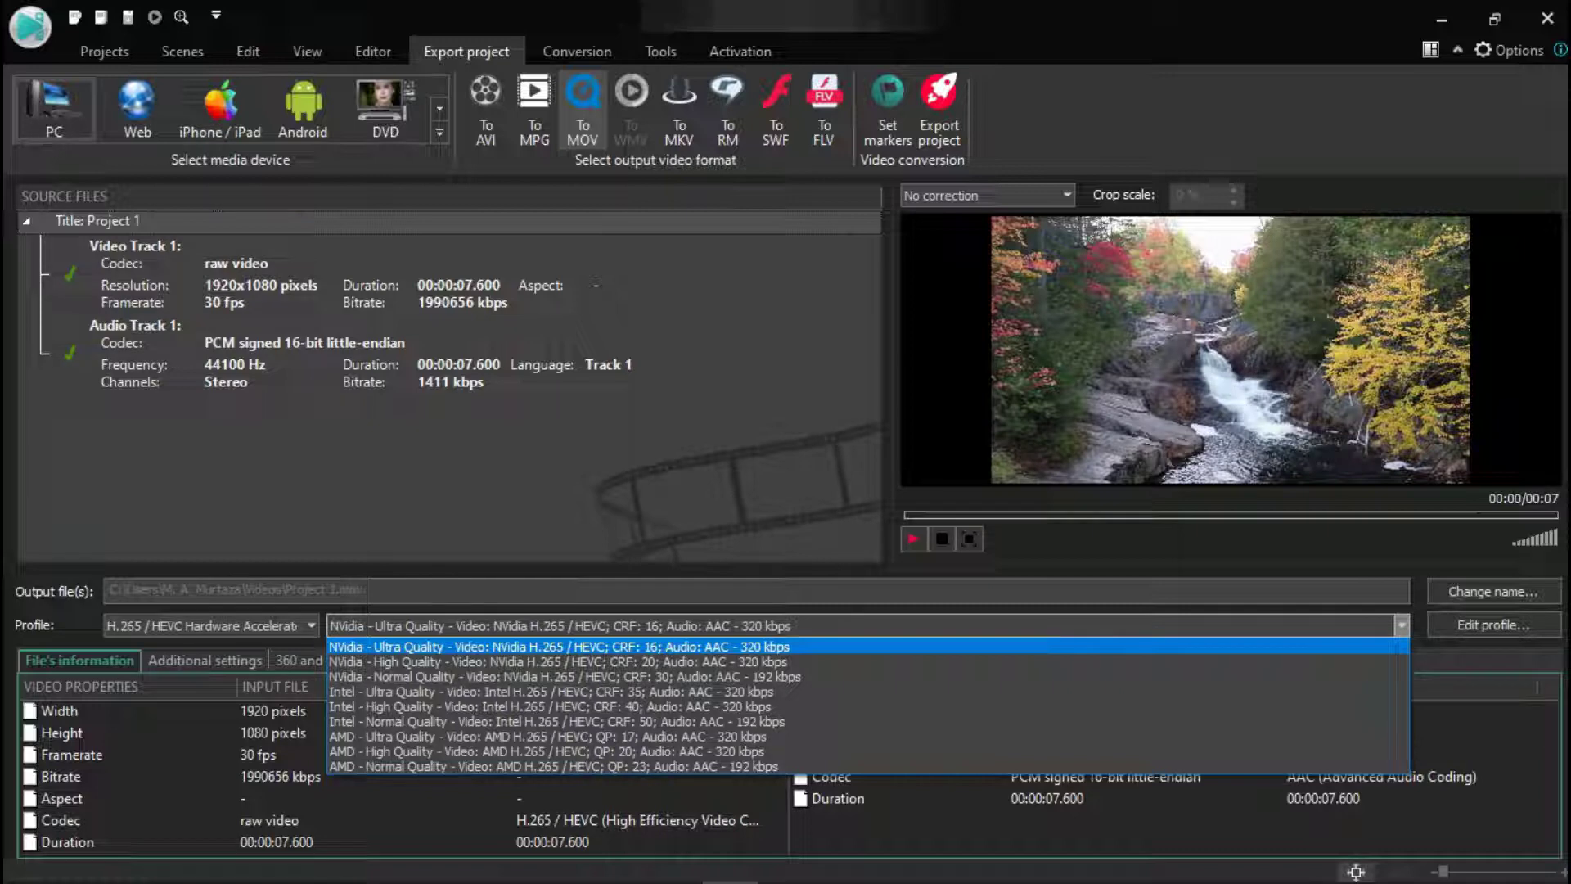
click(1402, 625)
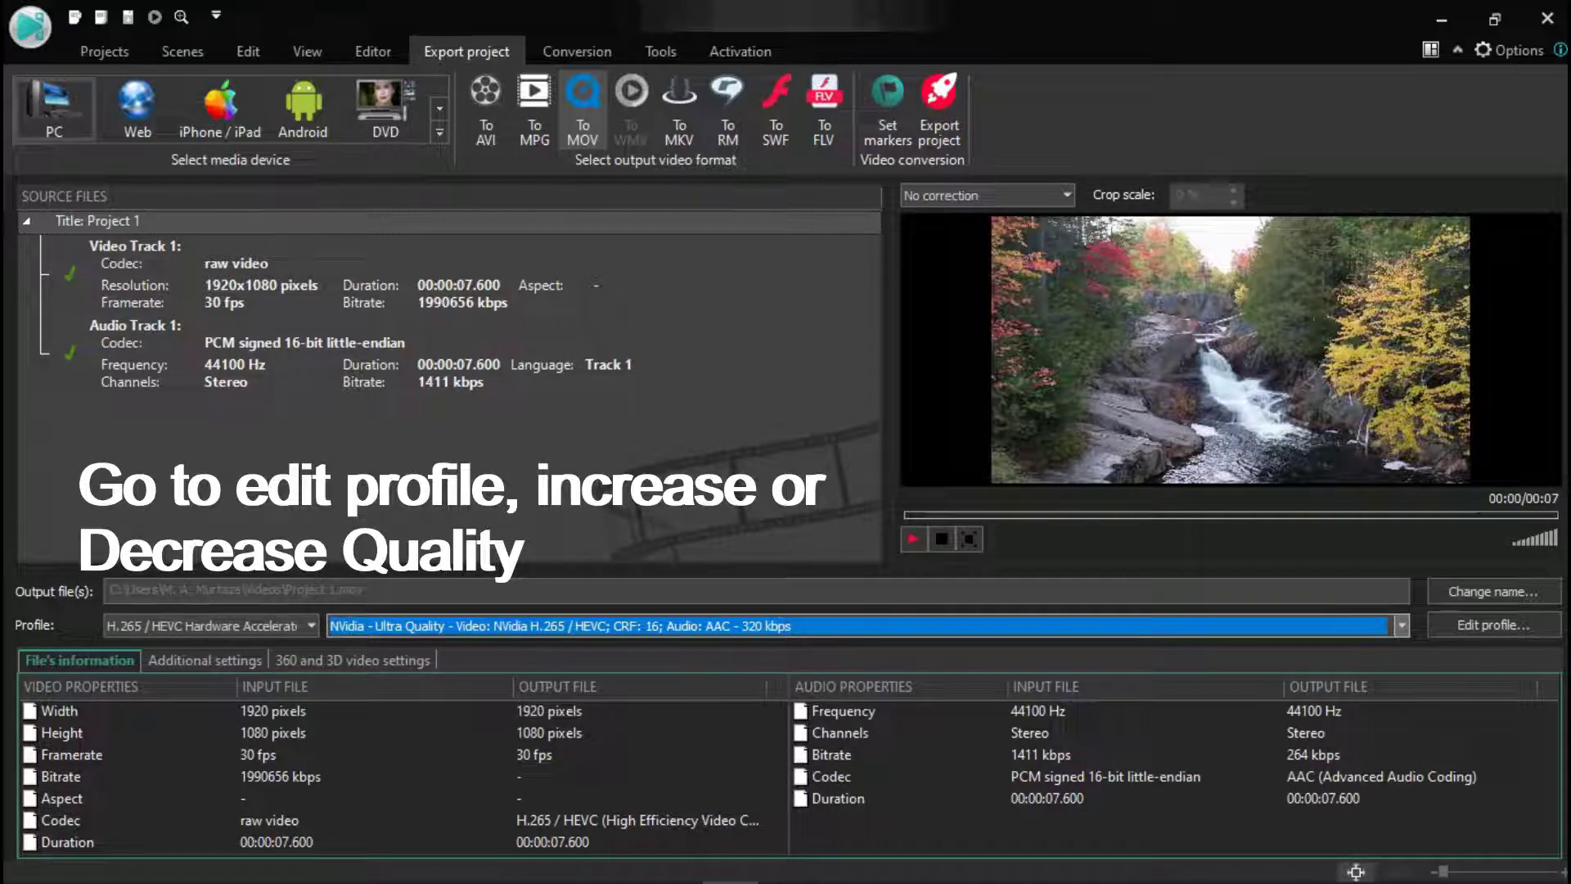
Edit the NVidia Ultra Quality export profile to set the video quality to 80 % and apply the profile.
click(1493, 624)
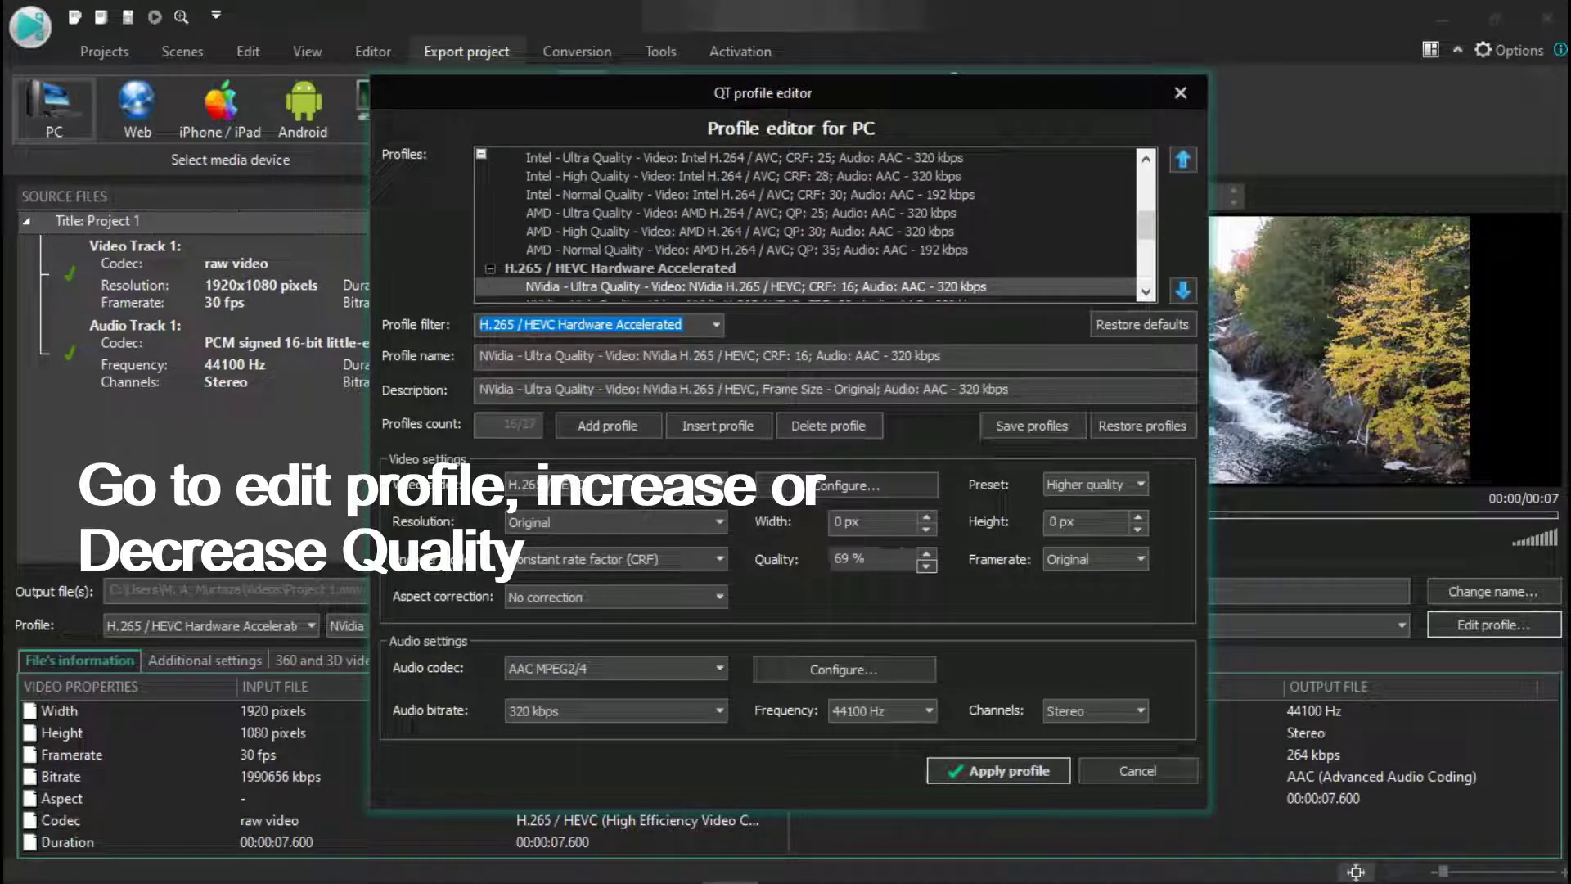
click(926, 565)
click(926, 566)
click(926, 565)
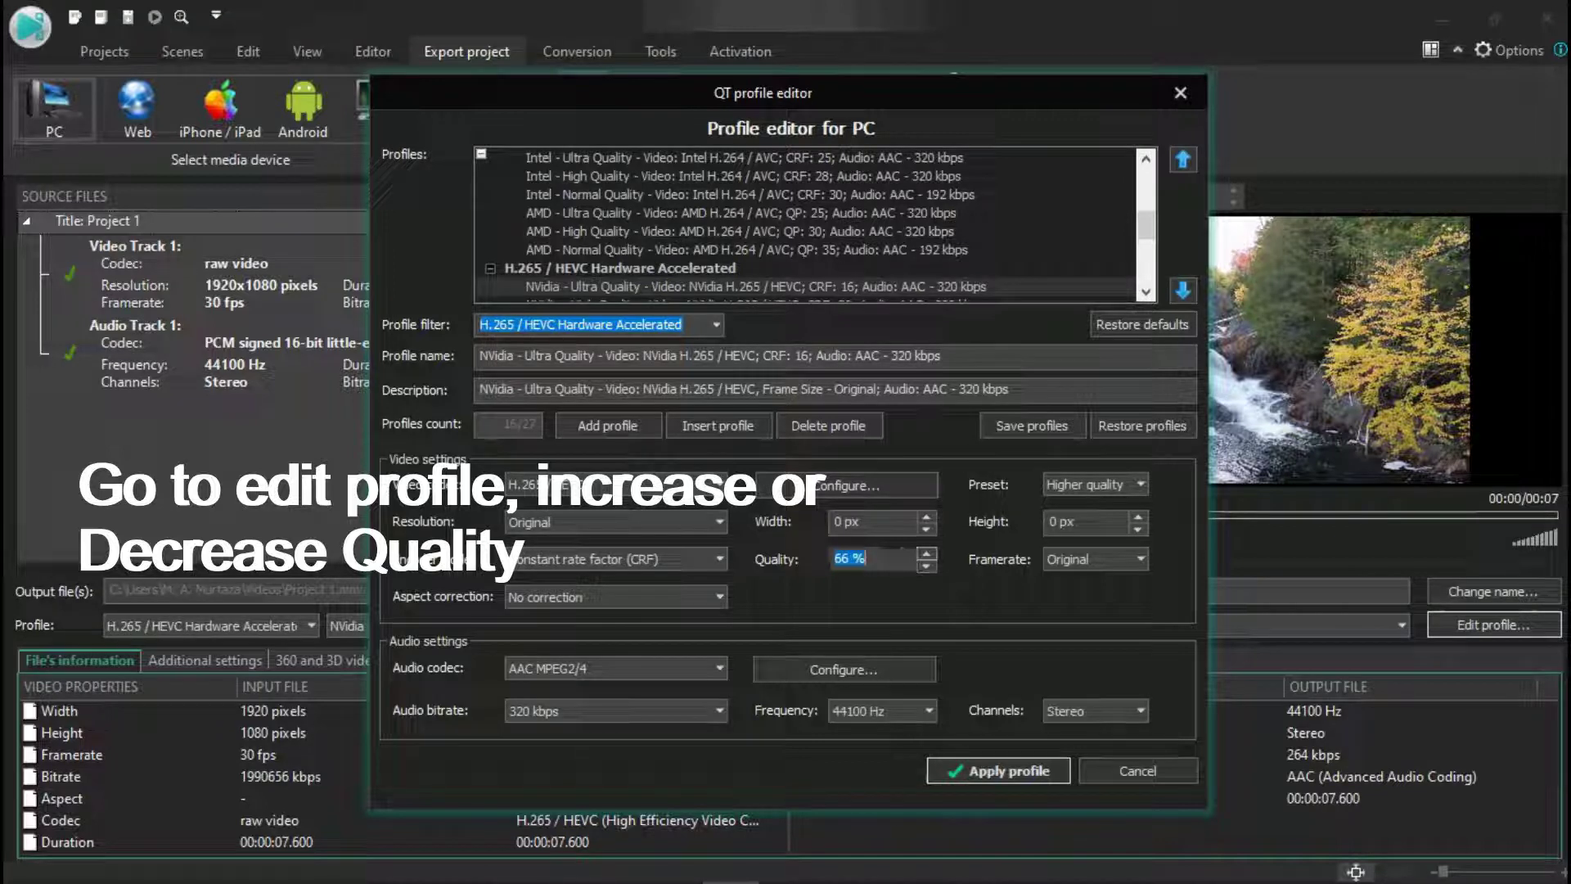
click(926, 552)
click(926, 553)
click(926, 552)
click(927, 552)
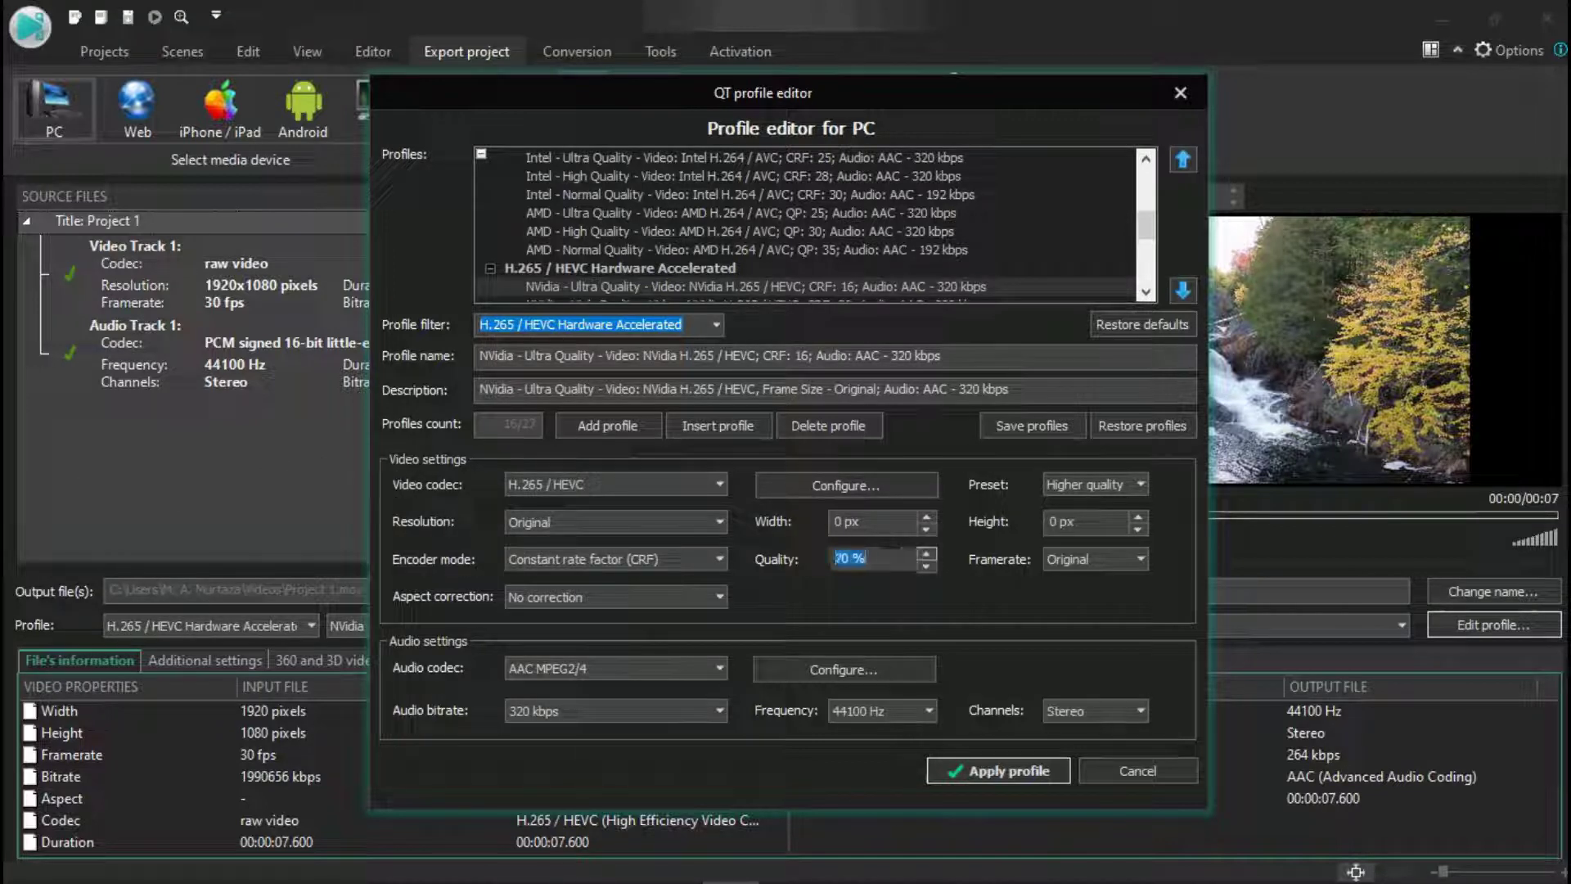
click(927, 552)
click(927, 552)
click(927, 553)
click(927, 552)
click(926, 552)
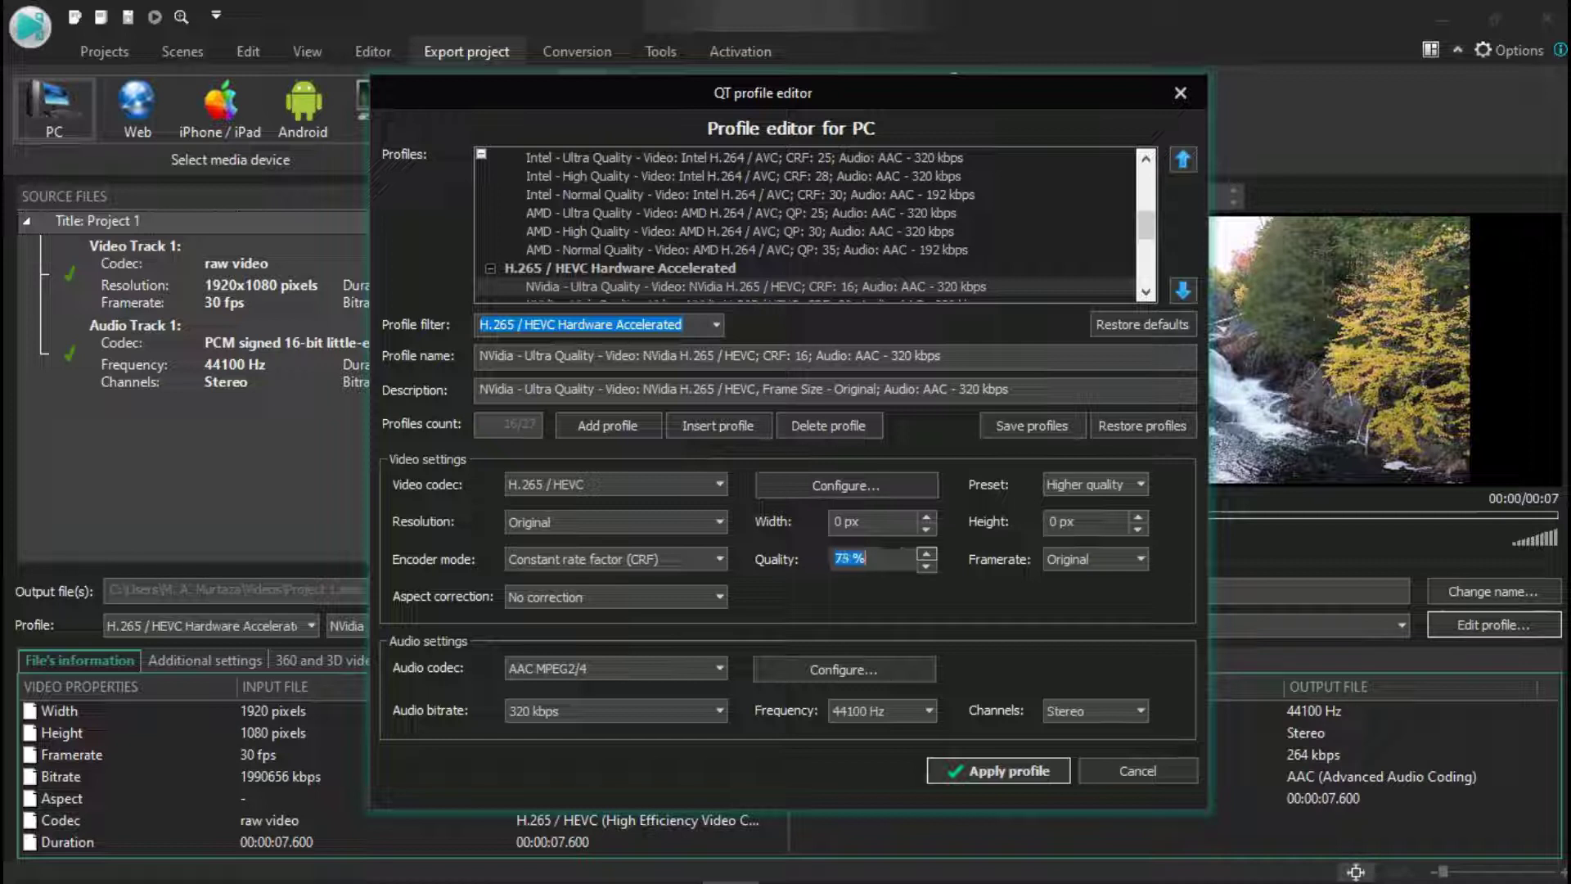
click(926, 553)
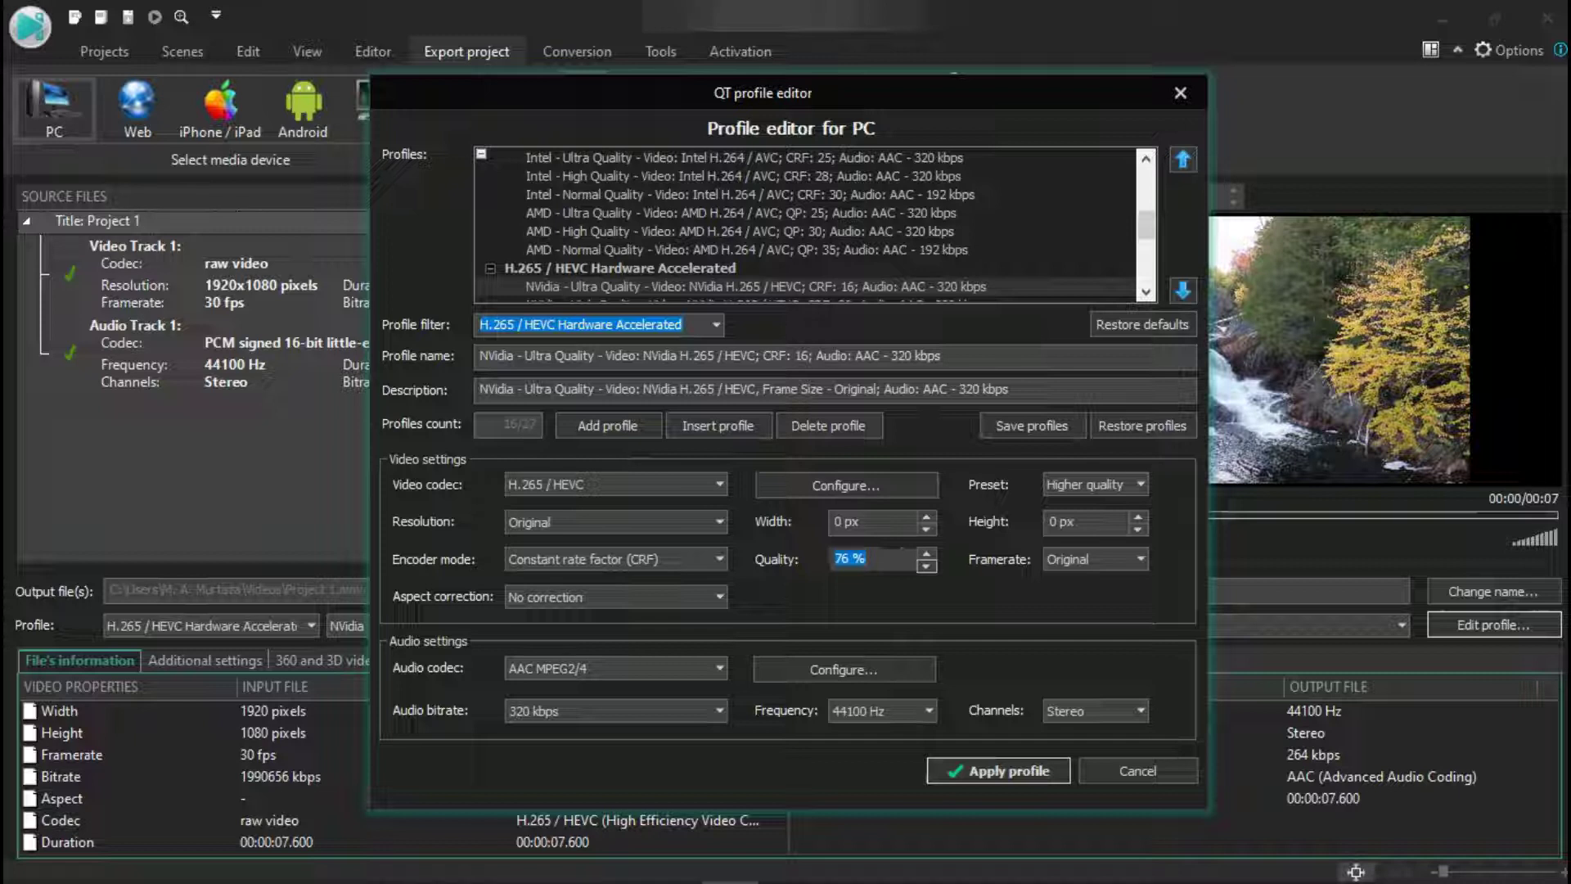
key(Up)
key(Up)
key(Up)
key(Up)
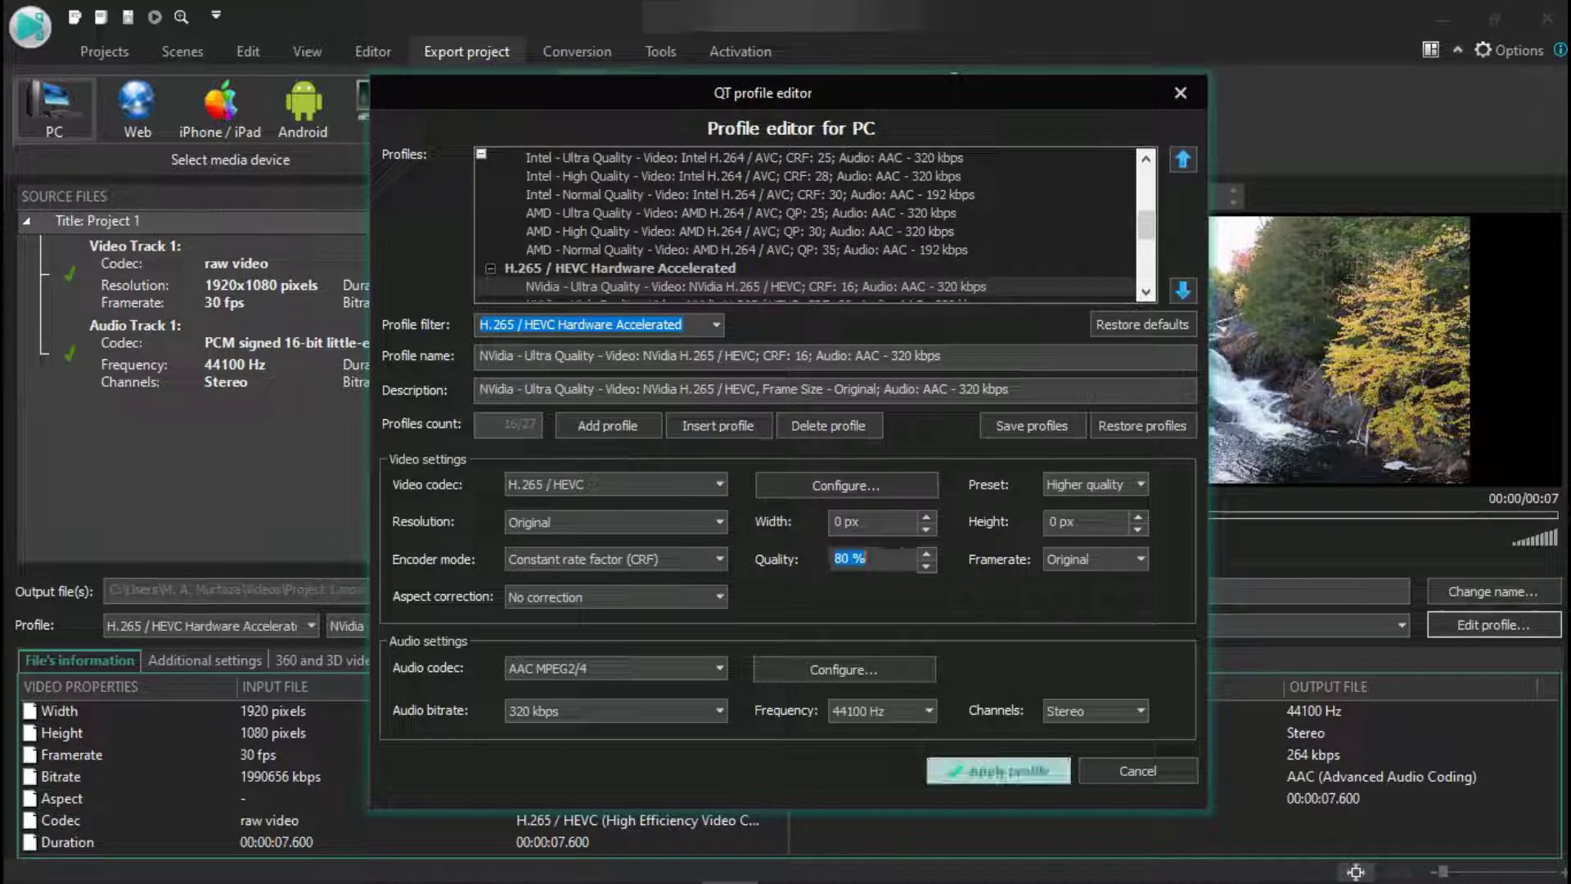
click(998, 770)
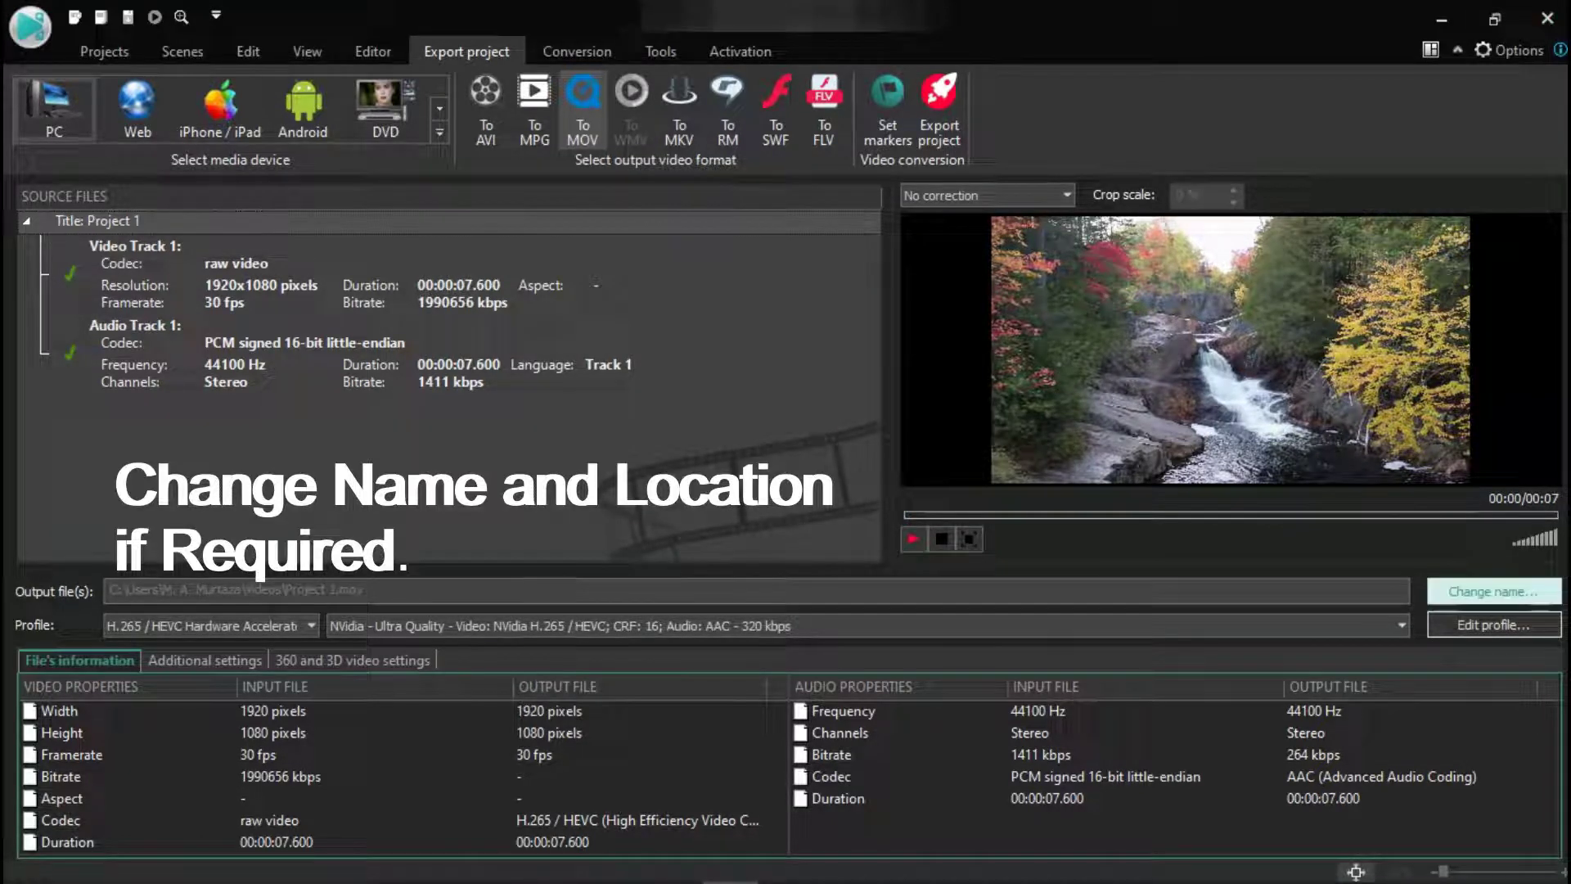
Change the output file's name to export-file.mov and choose a different save folder.
click(1493, 591)
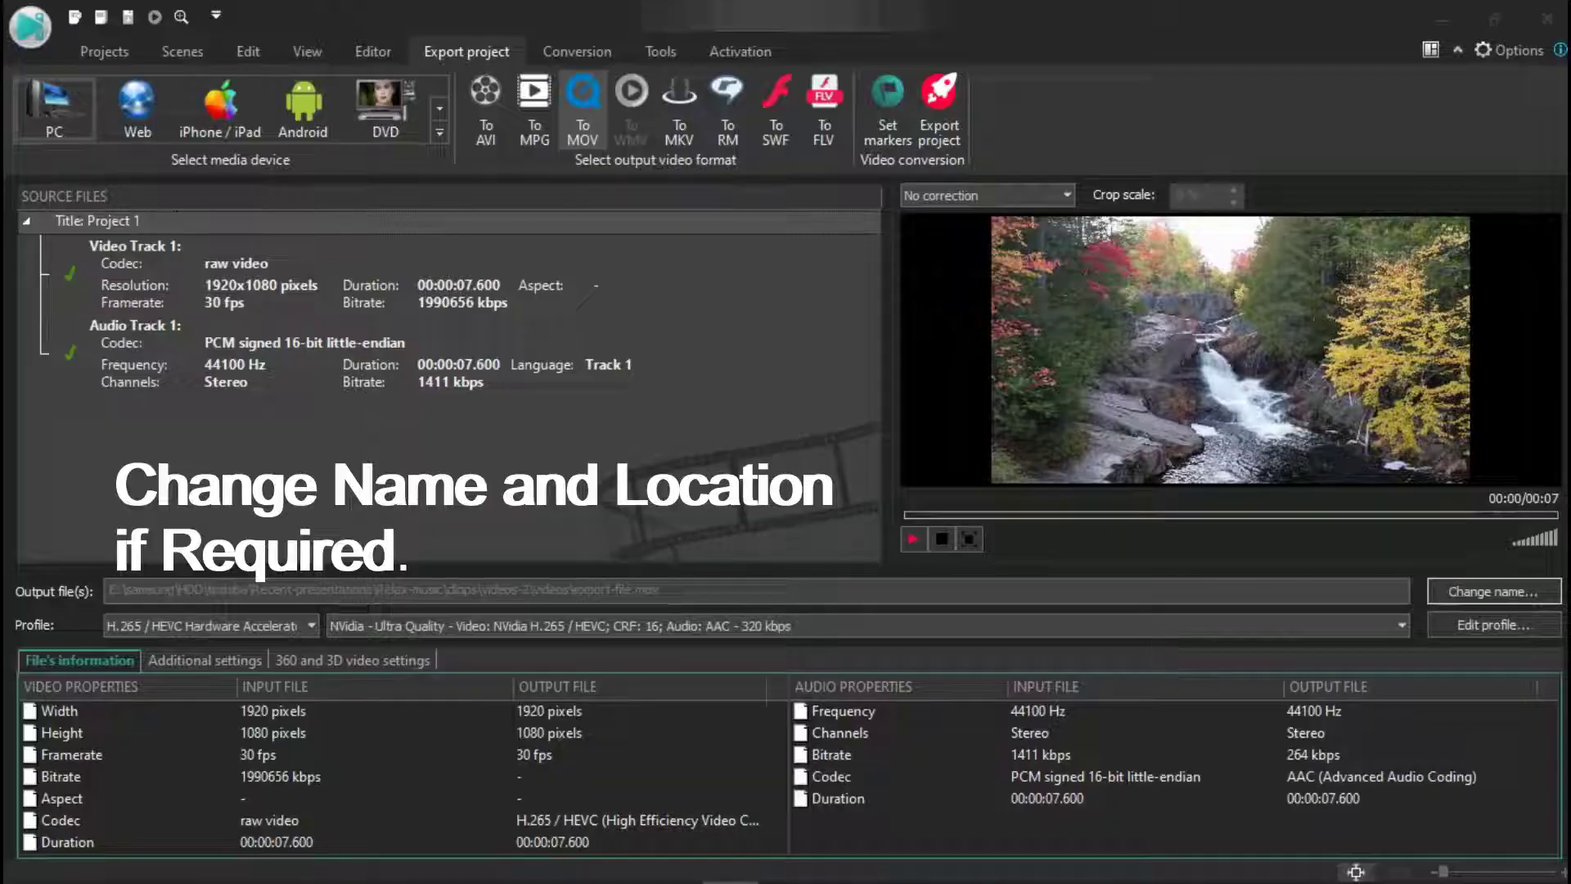